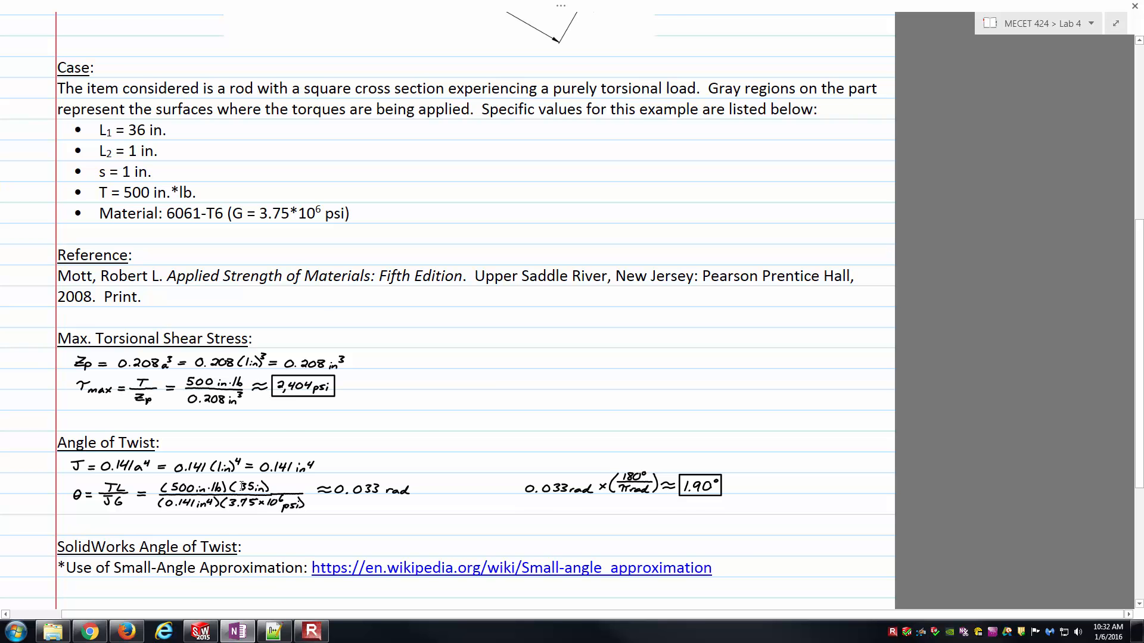
- Review the torsion rod diagram, the listed case values and the shear stress and twist calculations in the notes
{"action": "scroll", "coordinate": [431, 433], "scroll_direction": "up", "scroll_amount": 5}
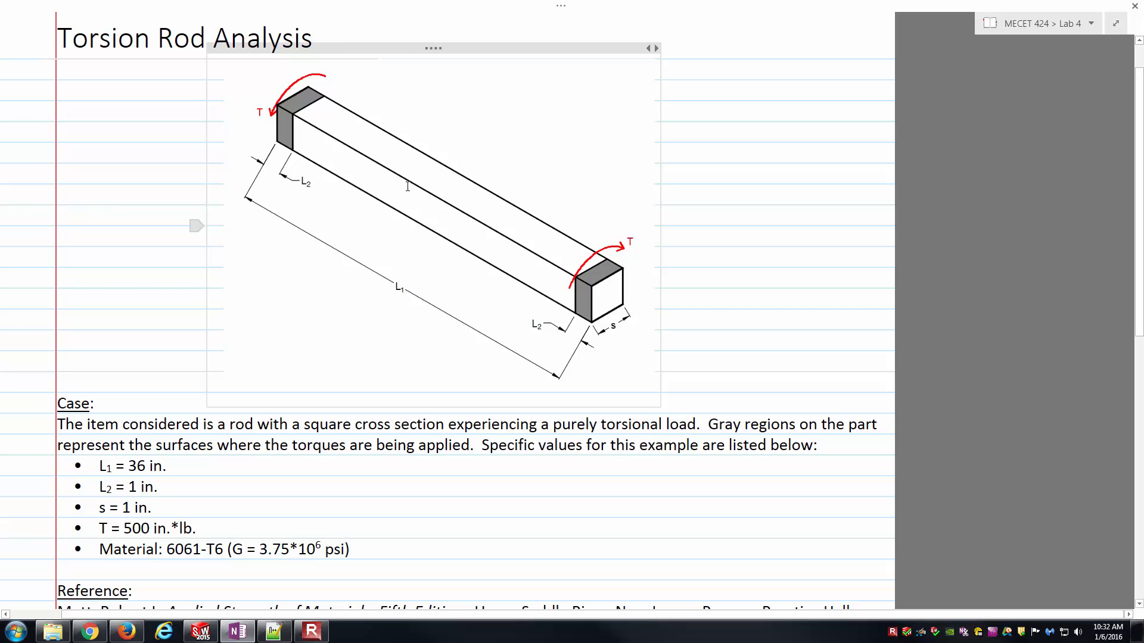
{"action": "scroll", "coordinate": [410, 281], "scroll_direction": "down", "scroll_amount": 7}
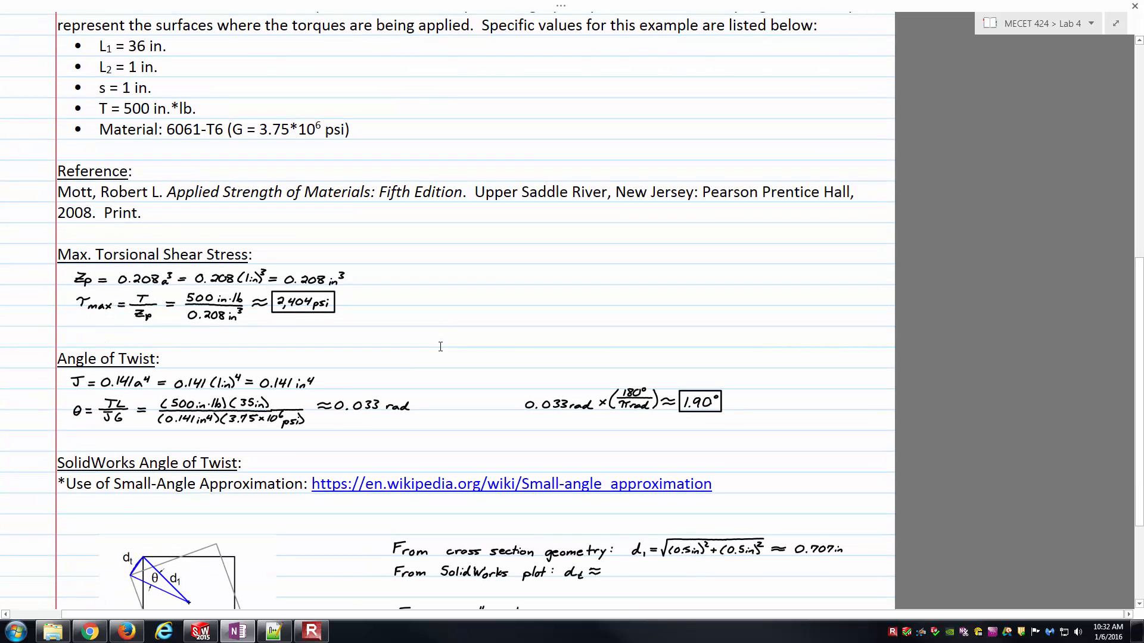
{"action": "scroll", "coordinate": [435, 342], "scroll_direction": "up", "scroll_amount": 1}
{"action": "scroll", "coordinate": [435, 341], "scroll_direction": "up", "scroll_amount": 1}
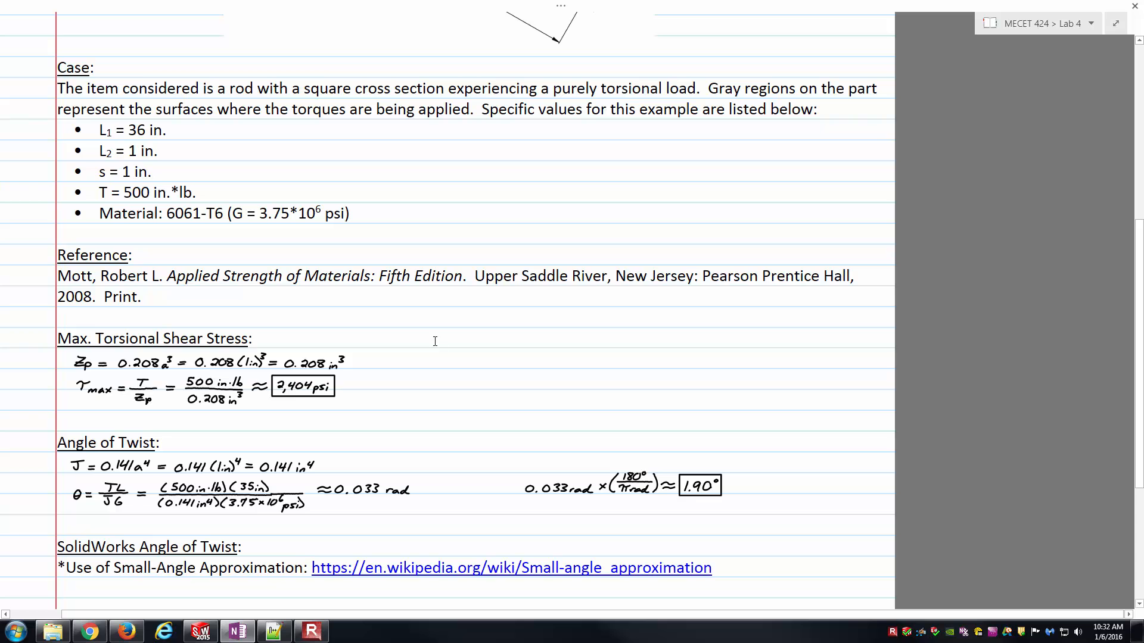
- Switch to SOLIDWORKS and create a new part document in isometric view
{"action": "left_click", "coordinate": [201, 631]}
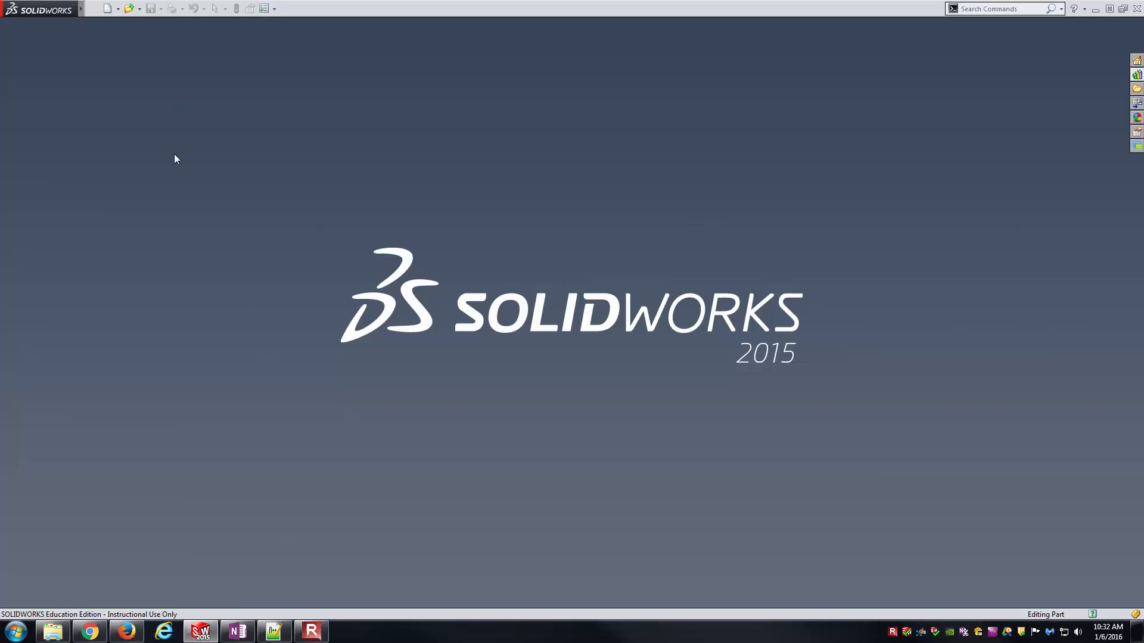
{"action": "left_click", "coordinate": [107, 10]}
{"action": "double_click", "coordinate": [253, 171]}
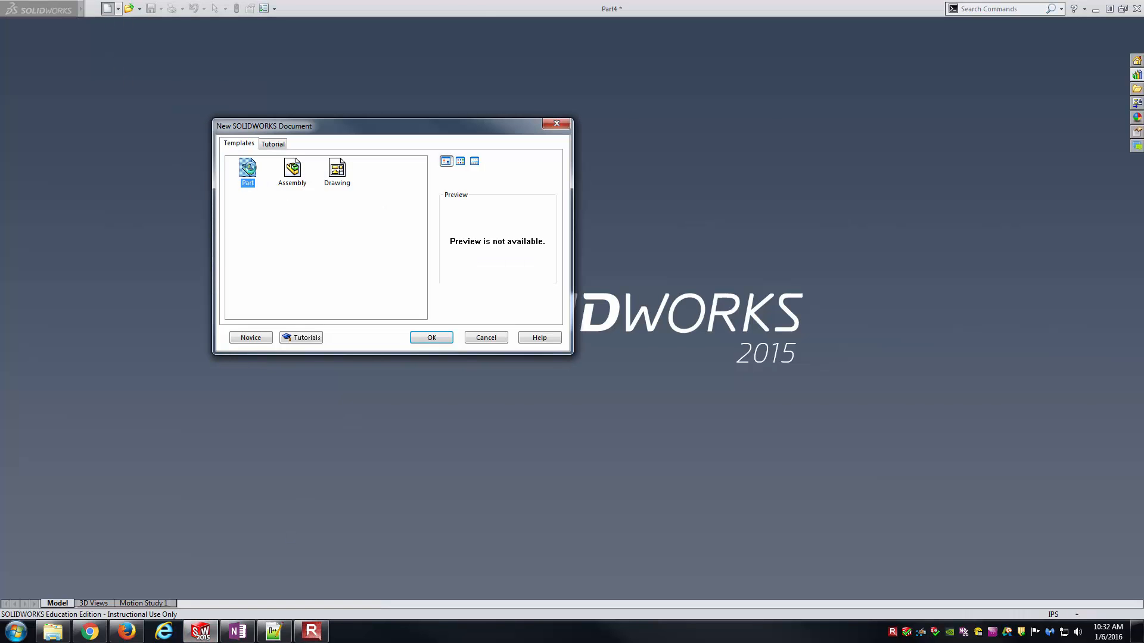
{"action": "key", "text": "ctrl+7"}
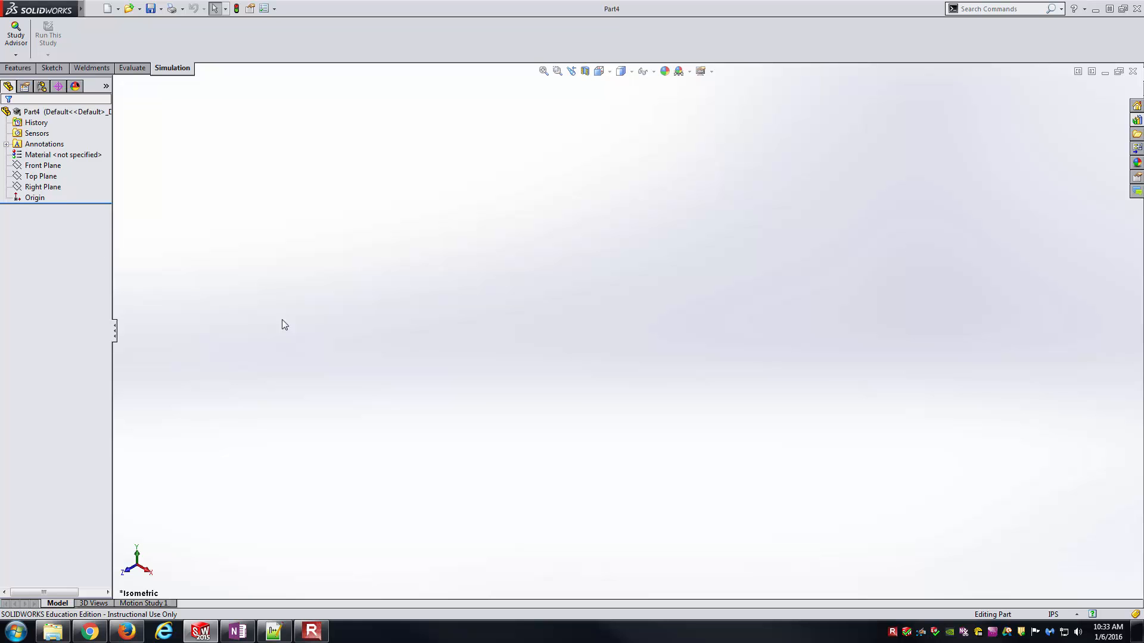
- Show the Front, Top and Right planes in the graphics area
{"action": "left_click", "coordinate": [48, 166]}
{"action": "left_click", "coordinate": [49, 188], "text": "shift"}
{"action": "left_click", "coordinate": [58, 171]}
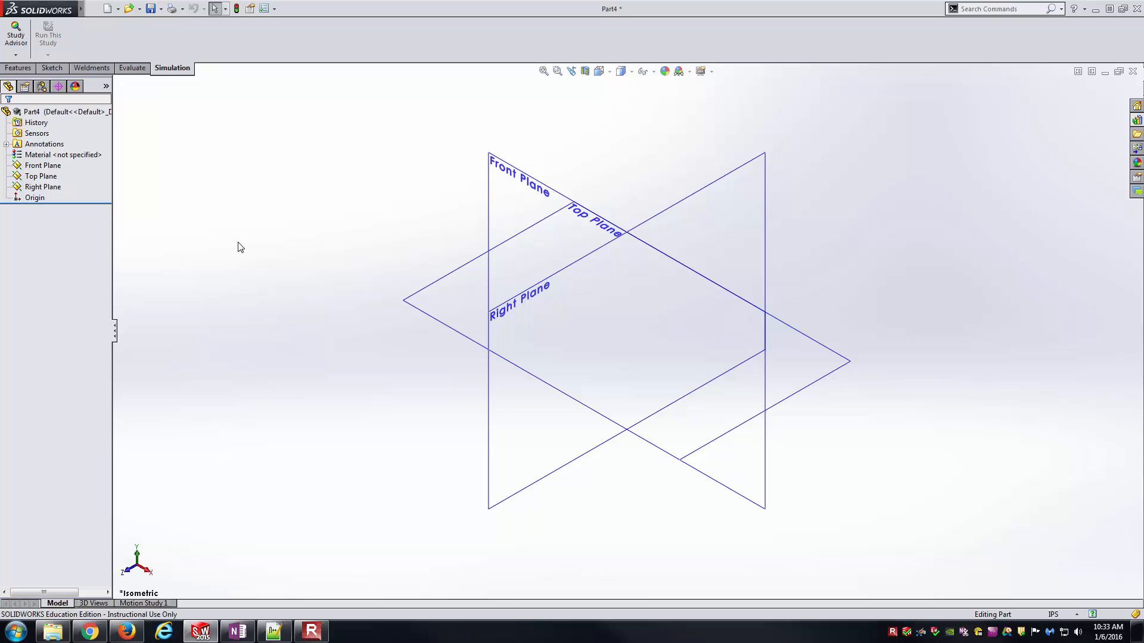
{"action": "left_click", "coordinate": [492, 415]}
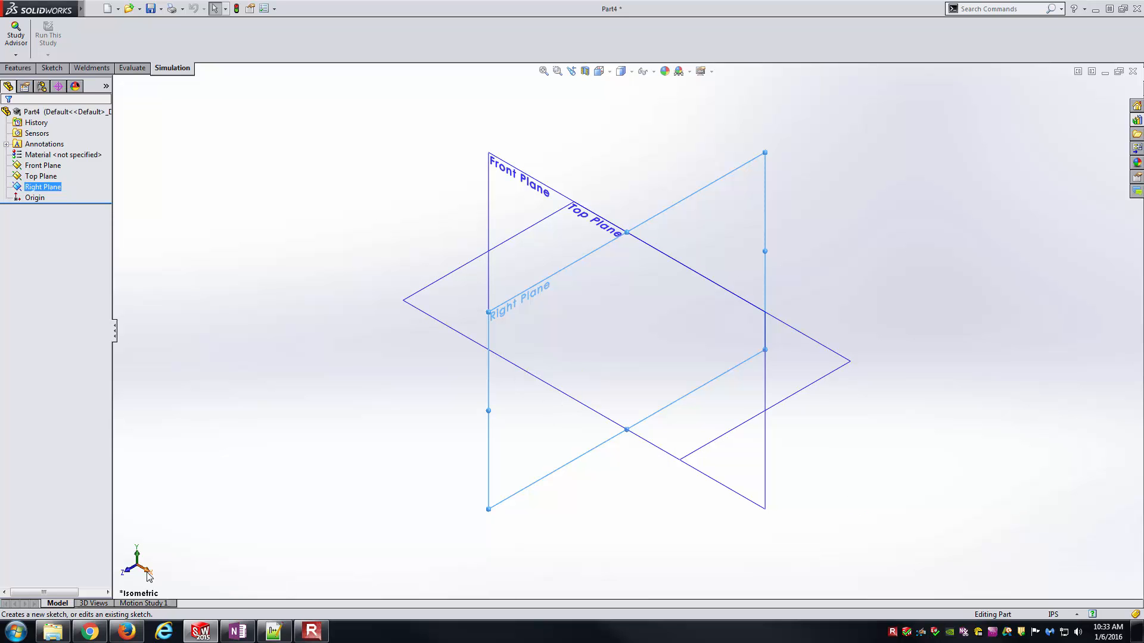
{"action": "left_click", "coordinate": [289, 504]}
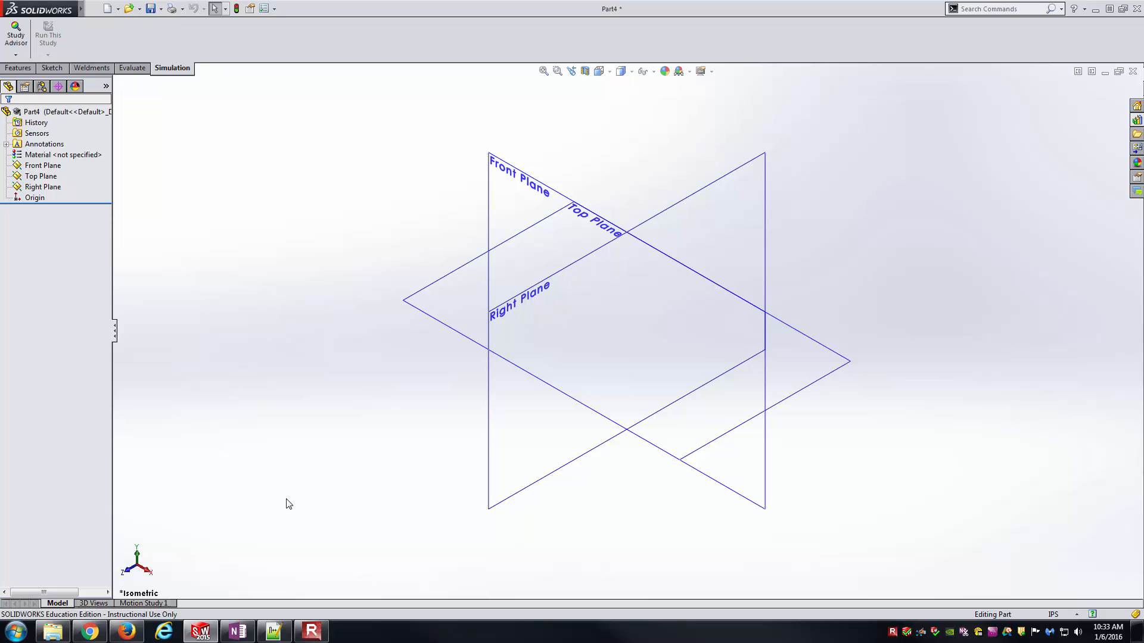
- Start a sketch on the Right Plane and draw a center rectangle centered on the origin
{"action": "left_click", "coordinate": [488, 463]}
{"action": "left_click", "coordinate": [564, 486]}
{"action": "left_click", "coordinate": [576, 459]}
{"action": "left_click", "coordinate": [579, 429]}
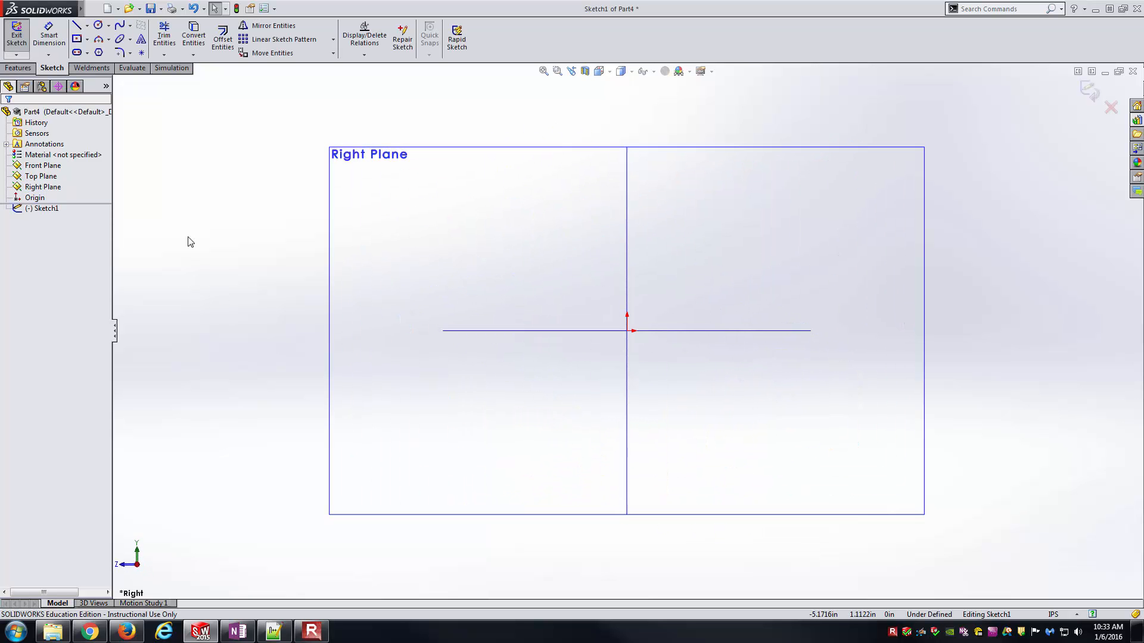
{"action": "left_click", "coordinate": [77, 38]}
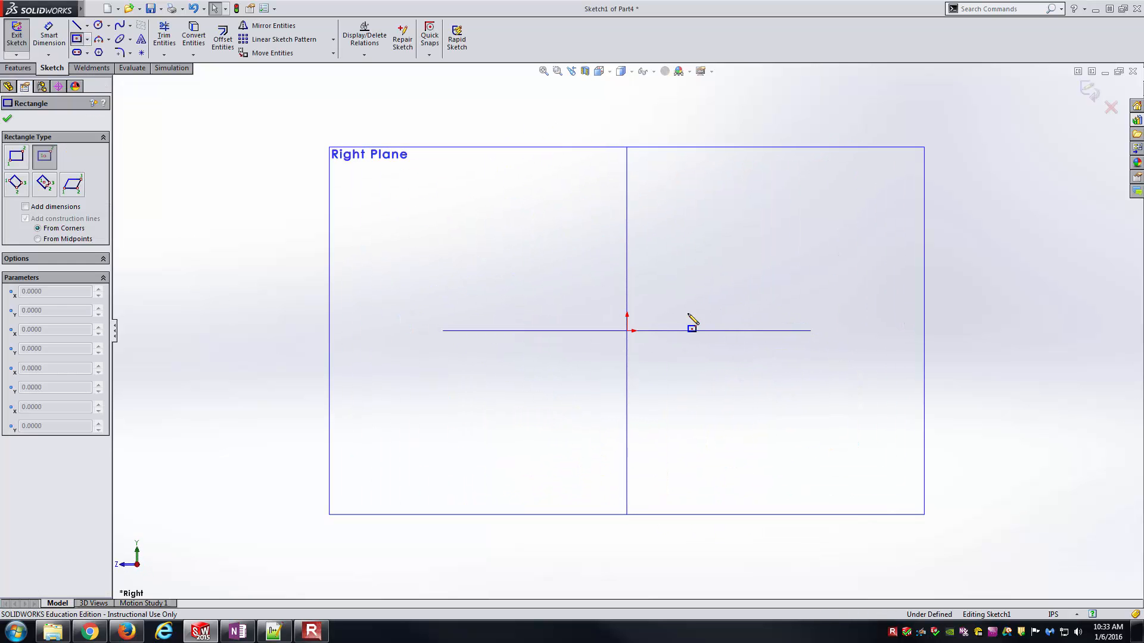
{"action": "left_click", "coordinate": [627, 331]}
{"action": "left_click", "coordinate": [678, 287]}
{"action": "key", "text": "Escape"}
{"action": "left_click", "coordinate": [850, 422]}
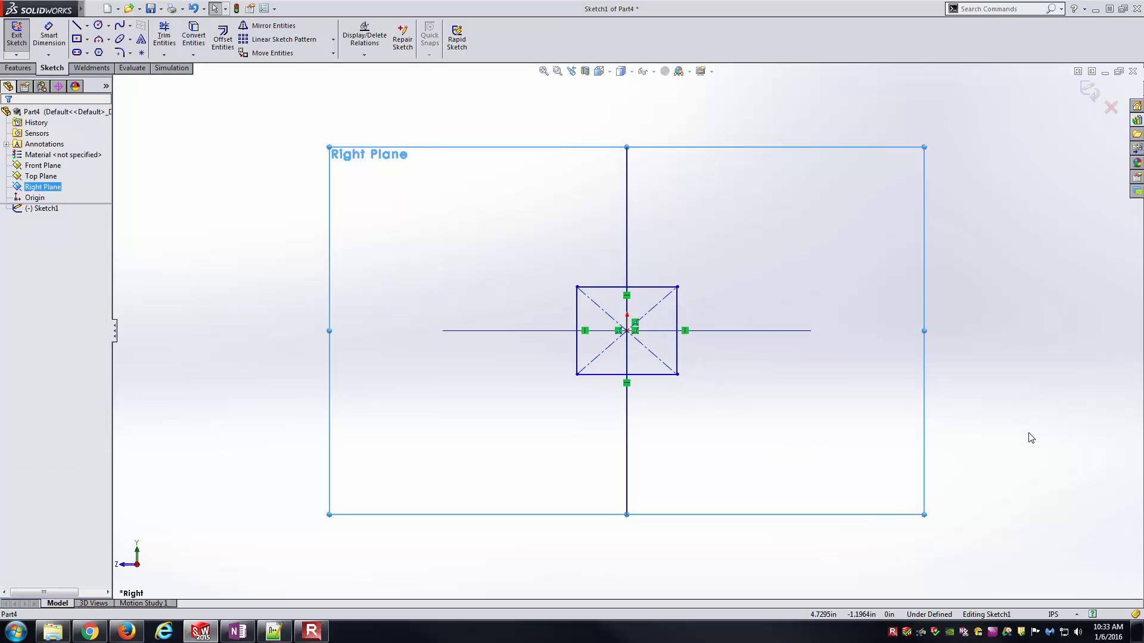
{"action": "left_click", "coordinate": [1029, 434]}
- Dimension the rectangle's lower horizontal edge to 1 in
{"action": "right_click_drag", "start_coordinate": [858, 417], "coordinate": [831, 374]}
{"action": "left_click", "coordinate": [639, 375]}
{"action": "left_click", "coordinate": [633, 406]}
{"action": "type", "text": "2"}
{"action": "key", "text": "BackSpace"}
{"action": "type", "text": "1"}
{"action": "key", "text": "Return"}
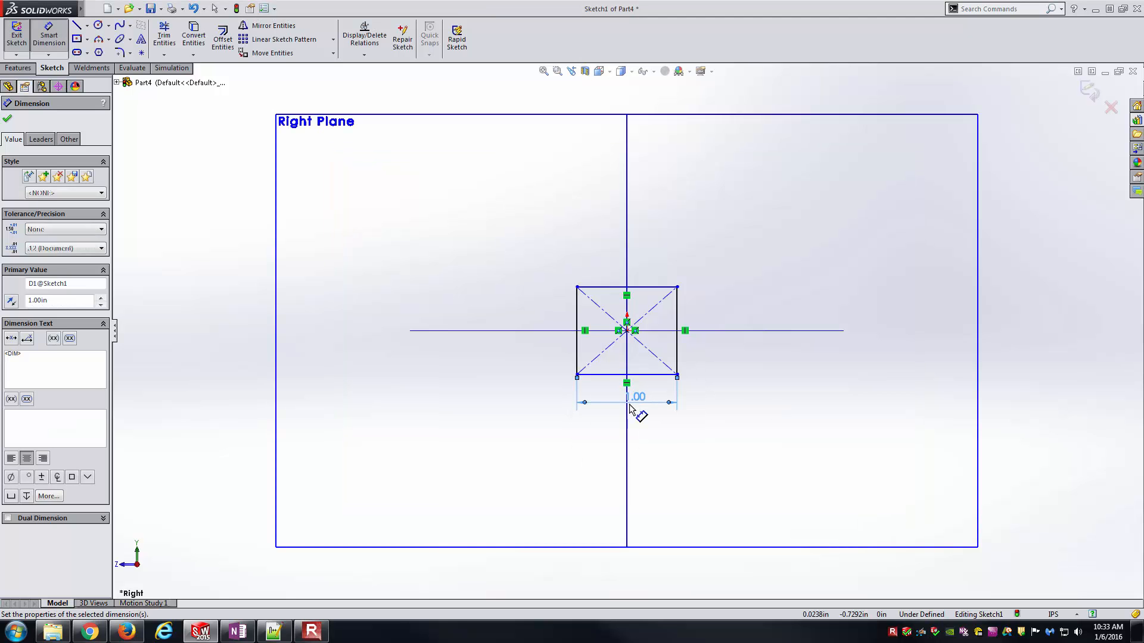
{"action": "key", "text": "Escape"}
- Add an Equal relation between the rectangle's lower horizontal edge and an adjacent vertical edge to make it a square
{"action": "left_click", "coordinate": [660, 375]}
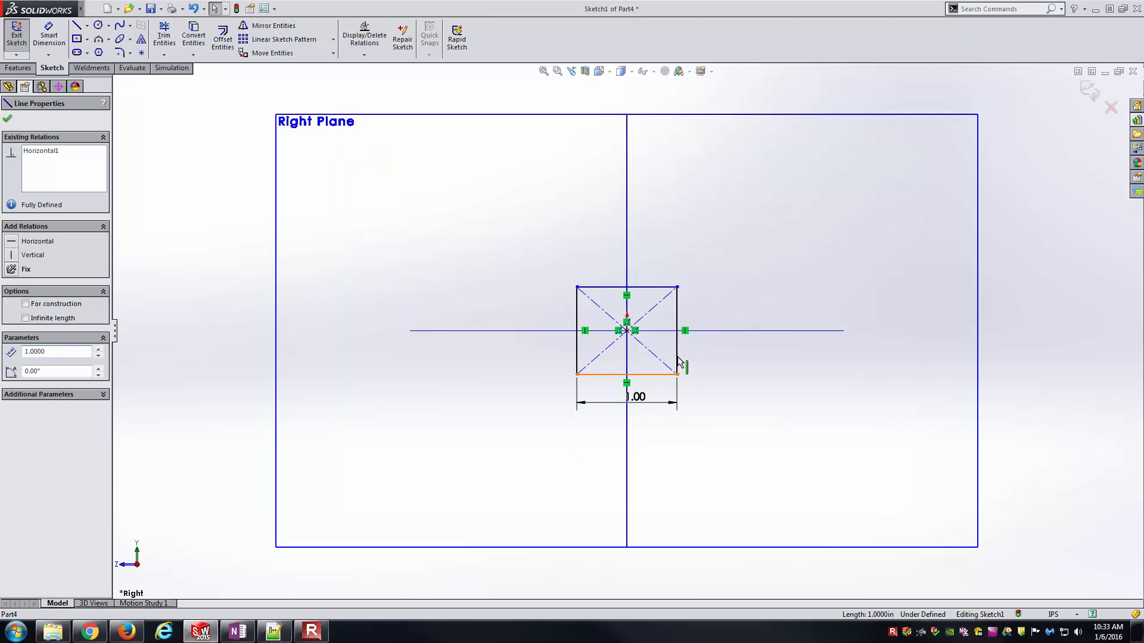
{"action": "left_click", "coordinate": [708, 331], "text": "ctrl"}
{"action": "left_click", "coordinate": [775, 307]}
{"action": "left_click", "coordinate": [1015, 348]}
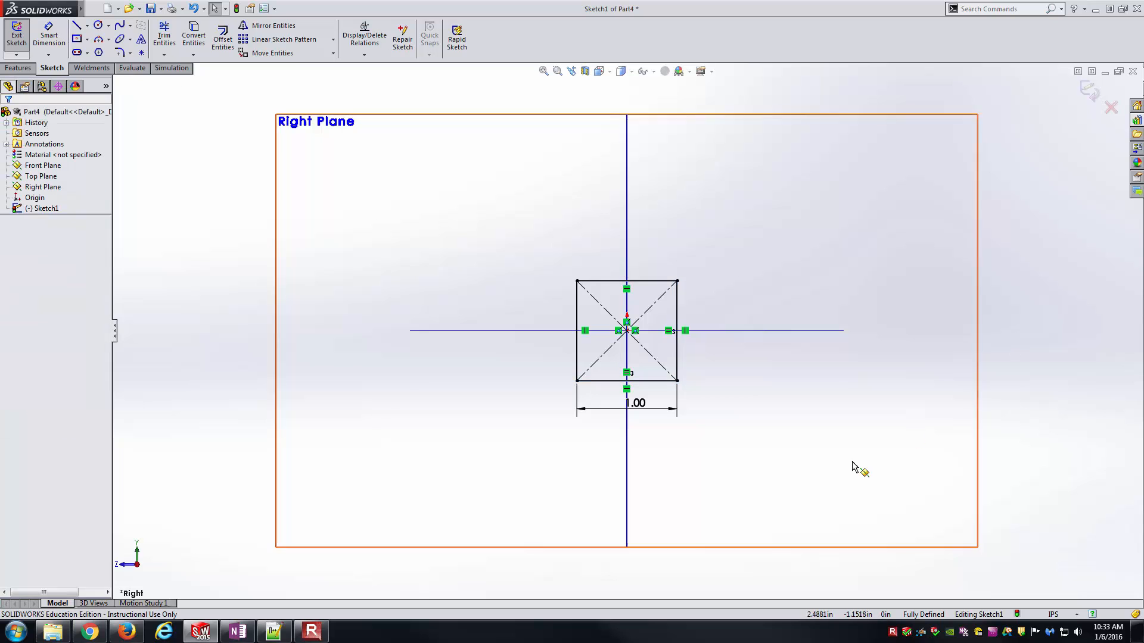
{"action": "left_click", "coordinate": [827, 467]}
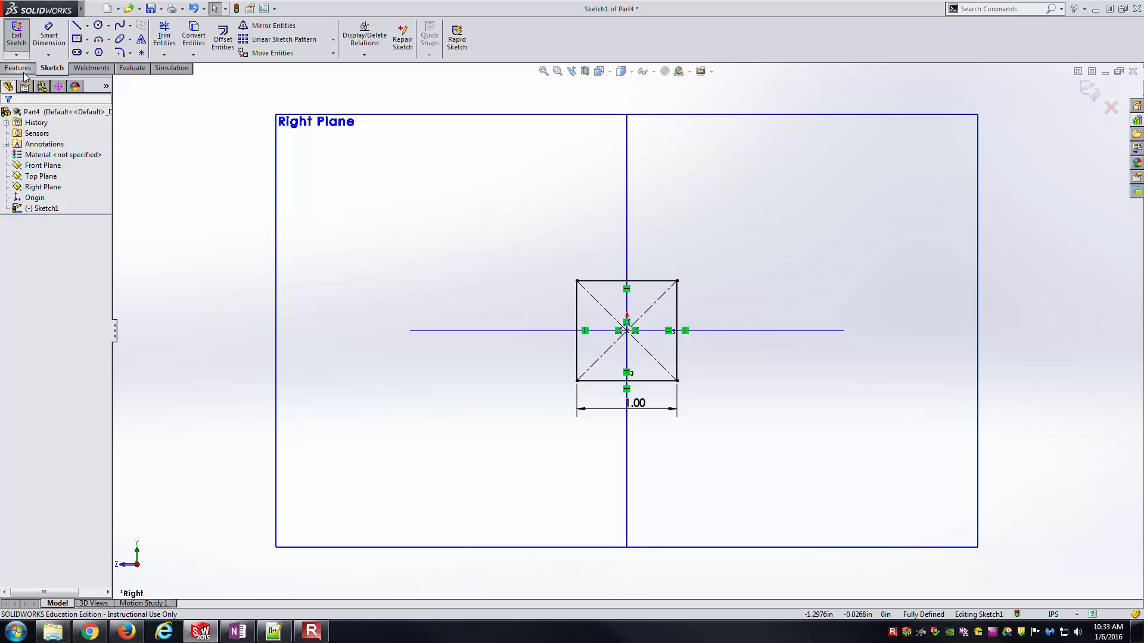
- Extrude the square profile 36 in. as a blind boss and fit the rod in isometric view
{"action": "left_click", "coordinate": [18, 68]}
{"action": "left_click", "coordinate": [22, 35]}
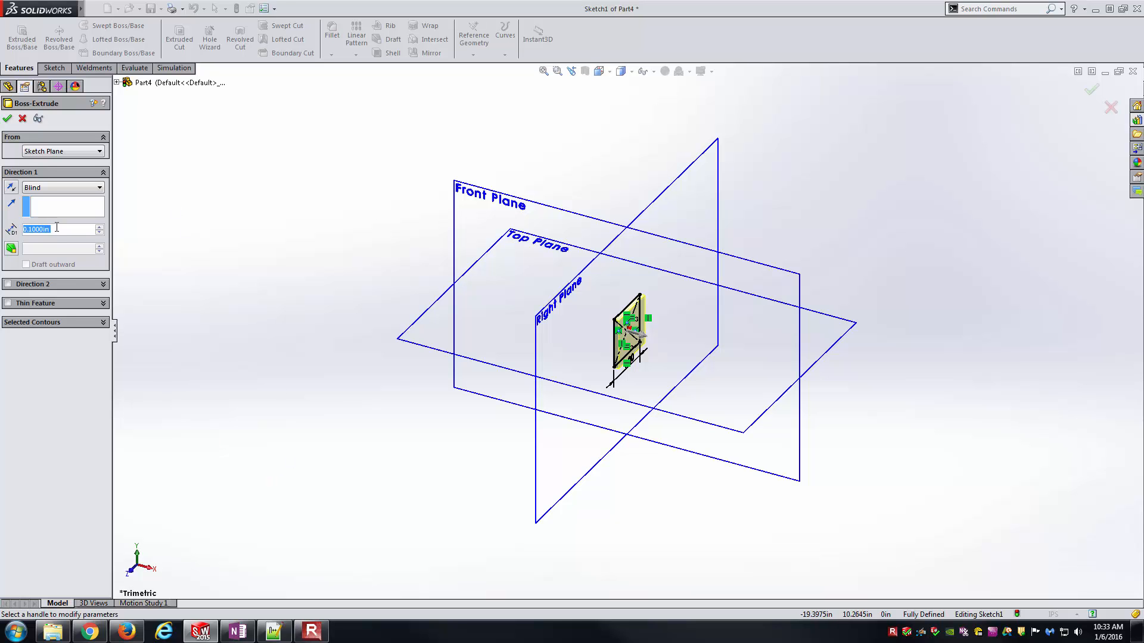
{"action": "type", "text": "36"}
{"action": "key", "text": "Return"}
{"action": "key", "text": "Return"}
{"action": "key", "text": "f"}
{"action": "middle_click_drag", "start_coordinate": [289, 204], "coordinate": [288, 212]}
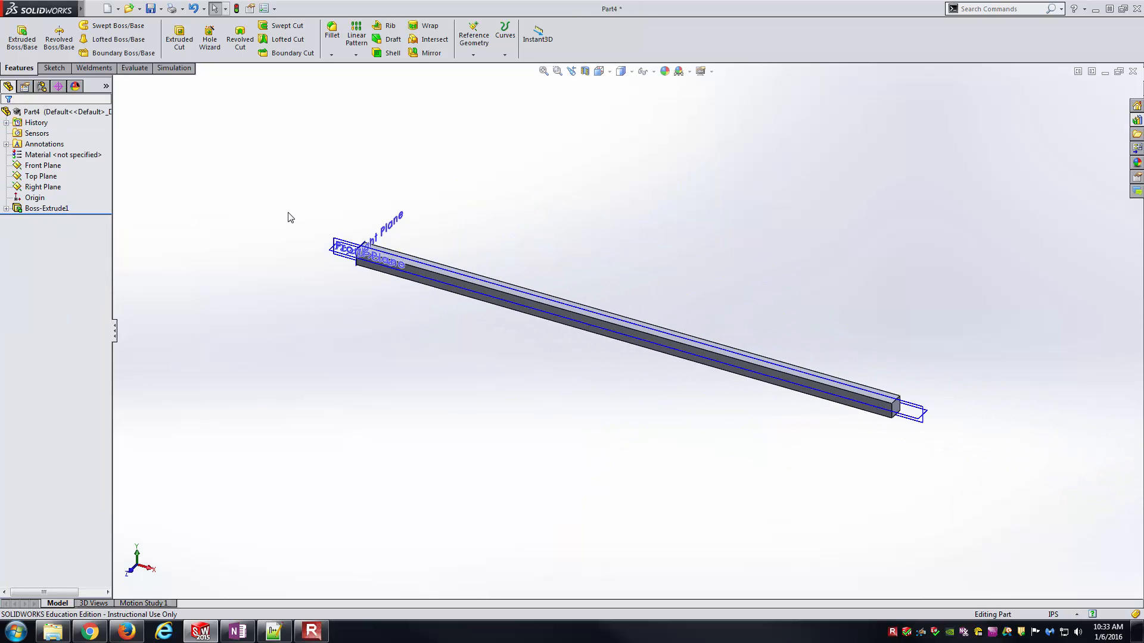
{"action": "key", "text": "ctrl+7"}
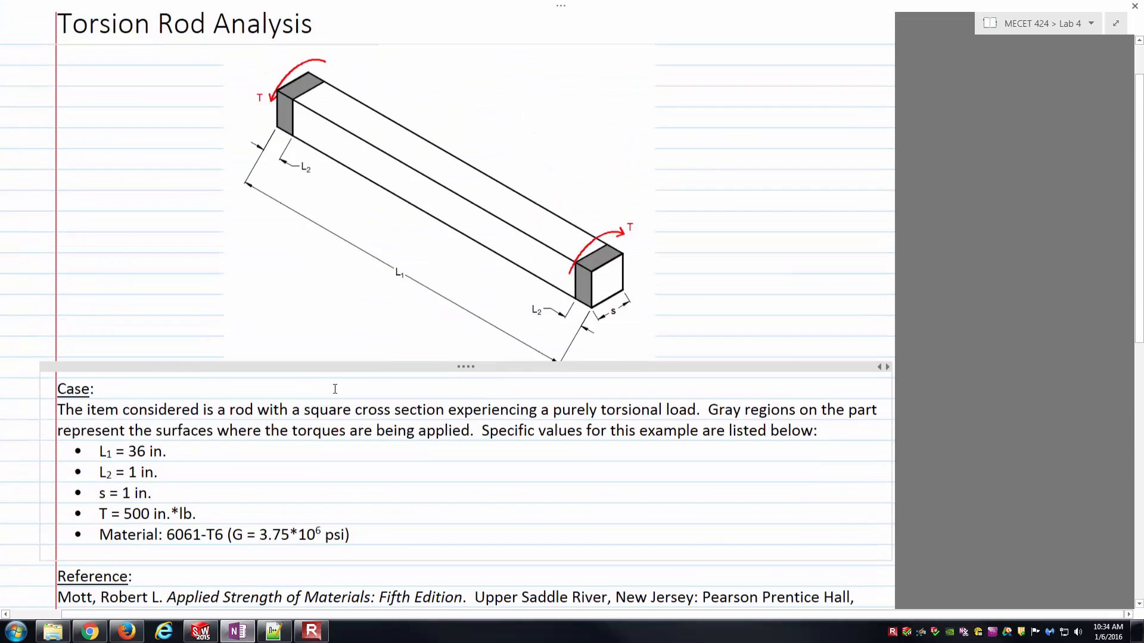
- Check the loaded end regions in the notes' rod diagram, then hide all reference planes in the part
{"action": "scroll", "coordinate": [505, 361], "scroll_direction": "up", "scroll_amount": 2}
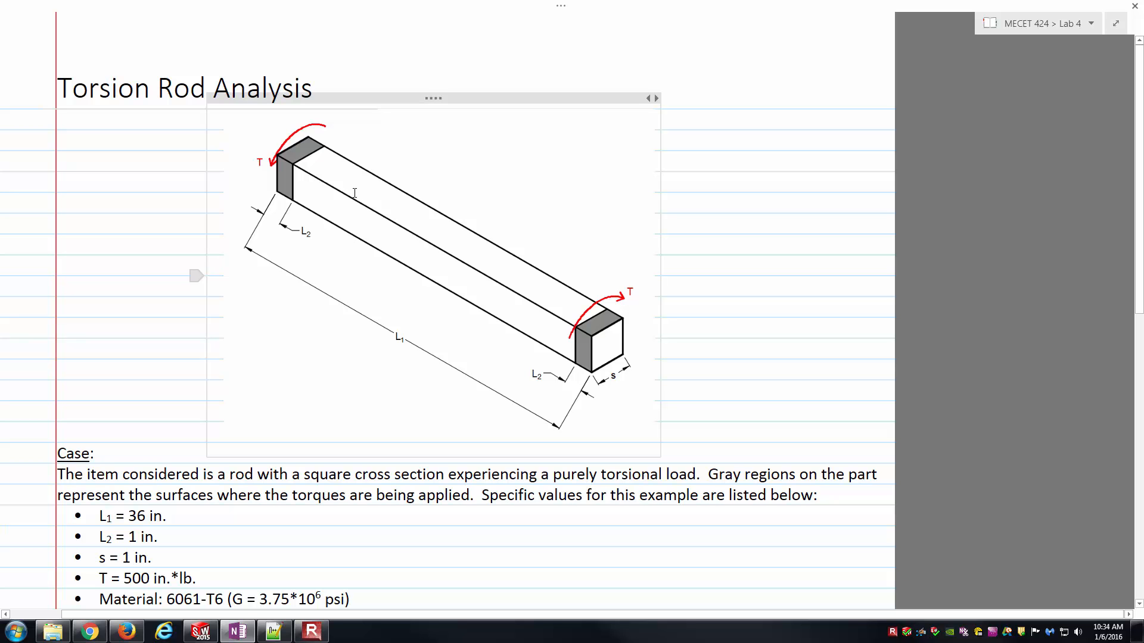
{"action": "key", "text": "alt+Tab"}
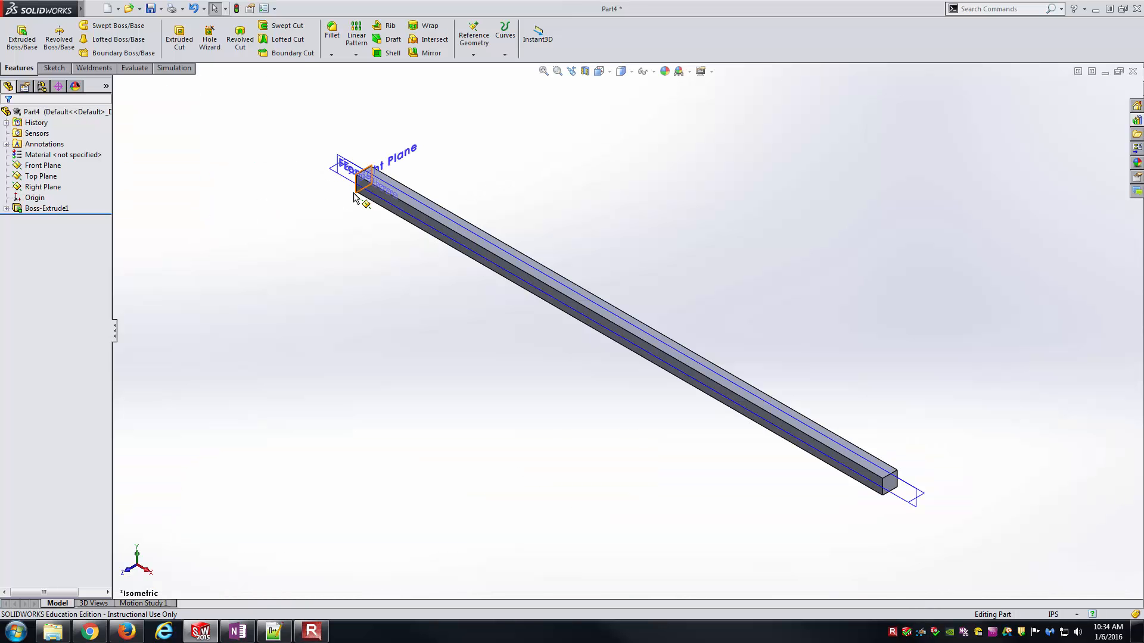
{"action": "mouse_move", "coordinate": [42, 10]}
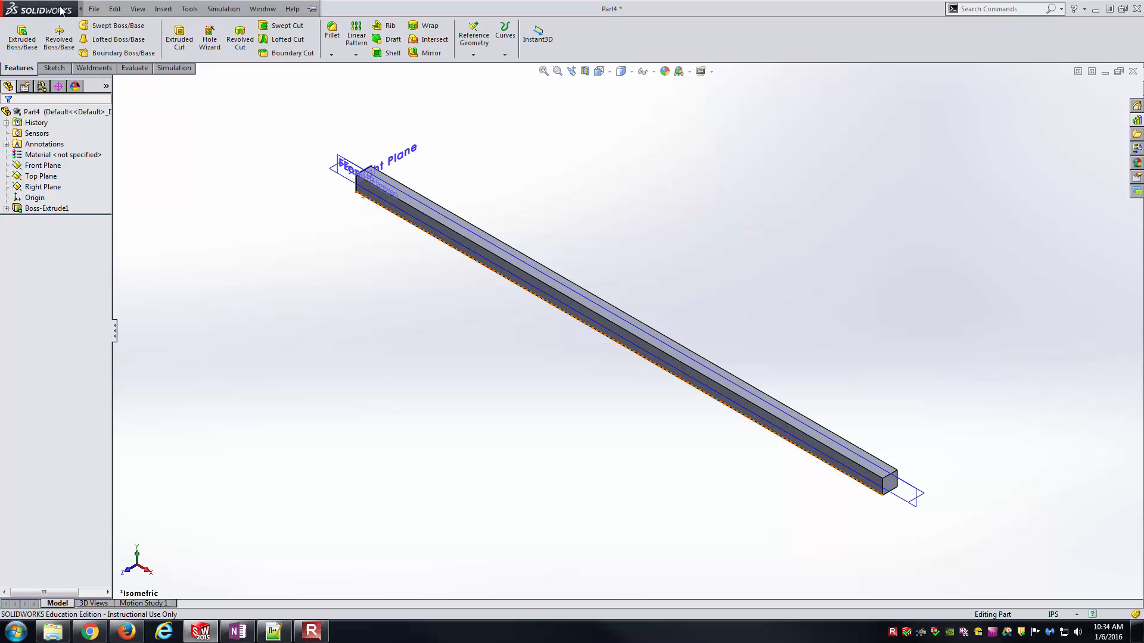
{"action": "left_click", "coordinate": [133, 8]}
{"action": "left_click", "coordinate": [156, 108]}
{"action": "key", "text": "f"}
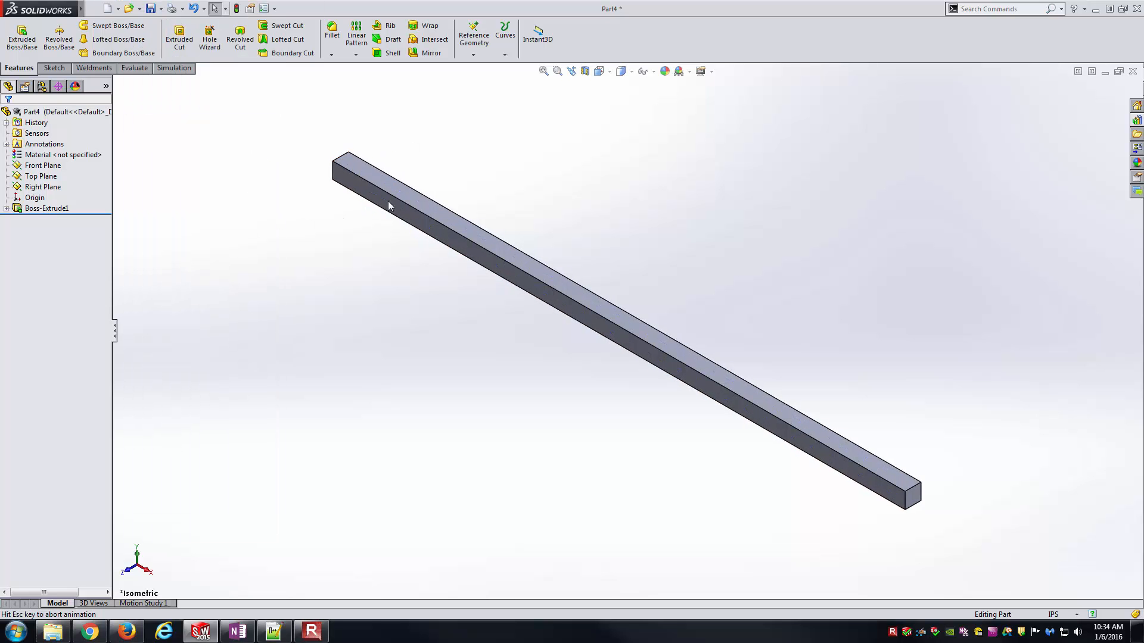
- Start a sketch on the Front Plane and draw a vertical line across the rod about 1 in. from its origin end
{"action": "left_click", "coordinate": [45, 166]}
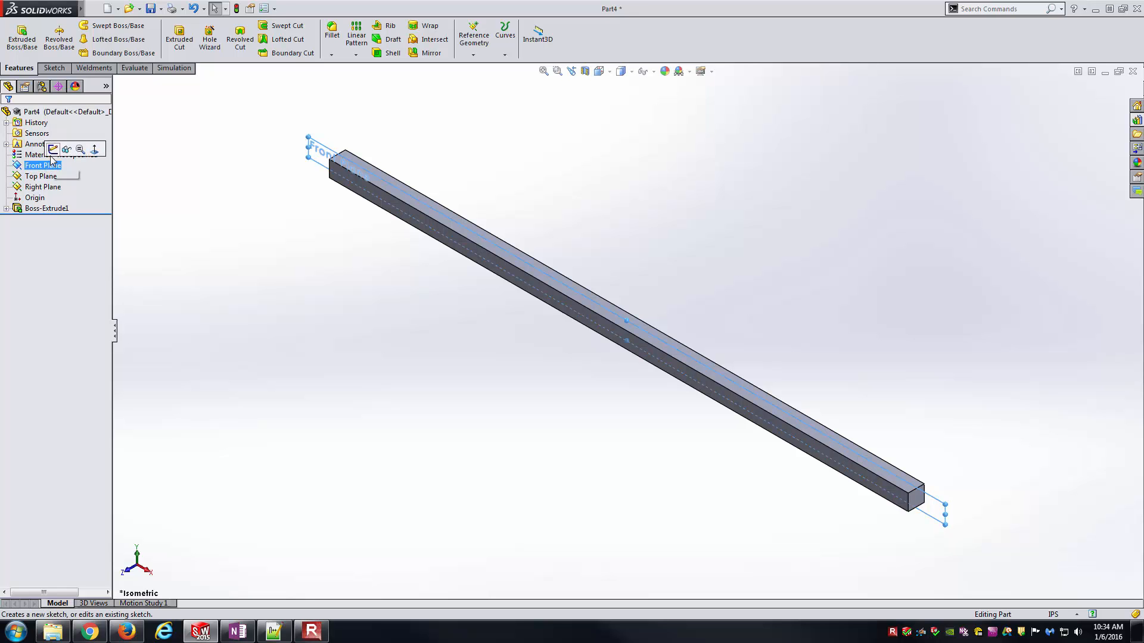
{"action": "left_click", "coordinate": [55, 152]}
{"action": "left_click", "coordinate": [598, 71]}
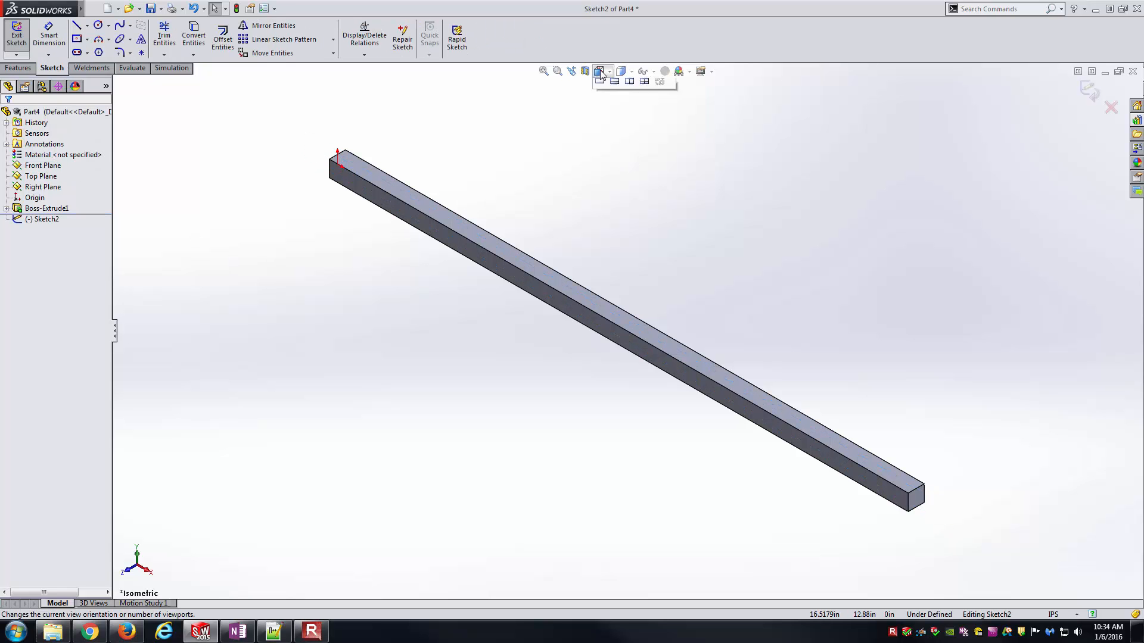
{"action": "left_click", "coordinate": [601, 150]}
{"action": "scroll", "coordinate": [357, 325], "scroll_direction": "down", "scroll_amount": 8}
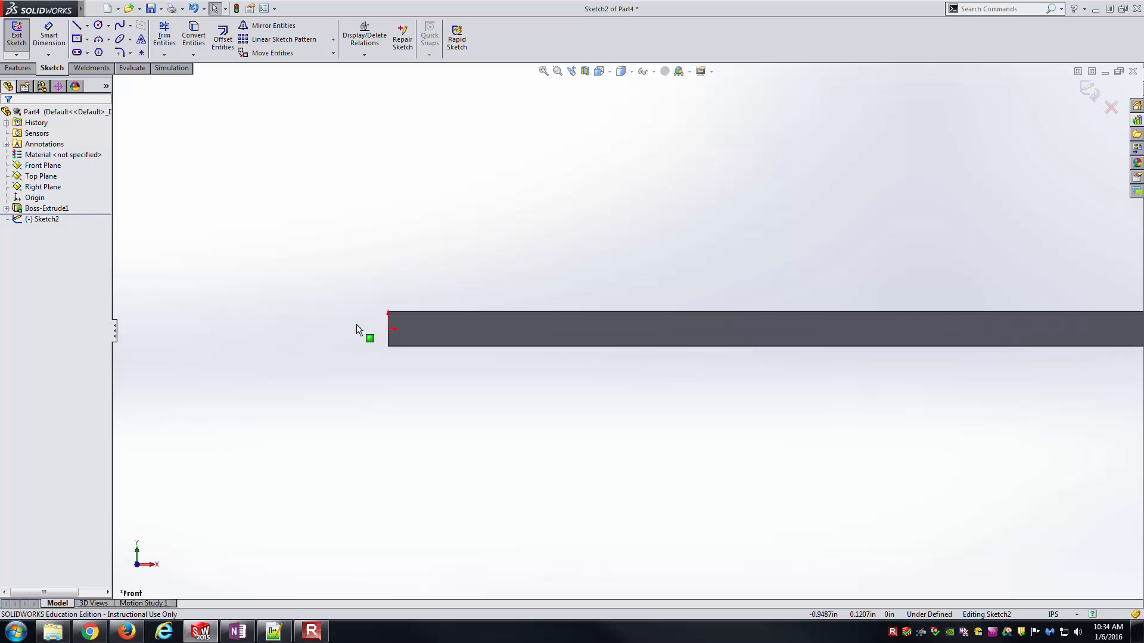
{"action": "right_click_drag", "start_coordinate": [771, 444], "coordinate": [583, 345]}
{"action": "left_click", "coordinate": [586, 292]}
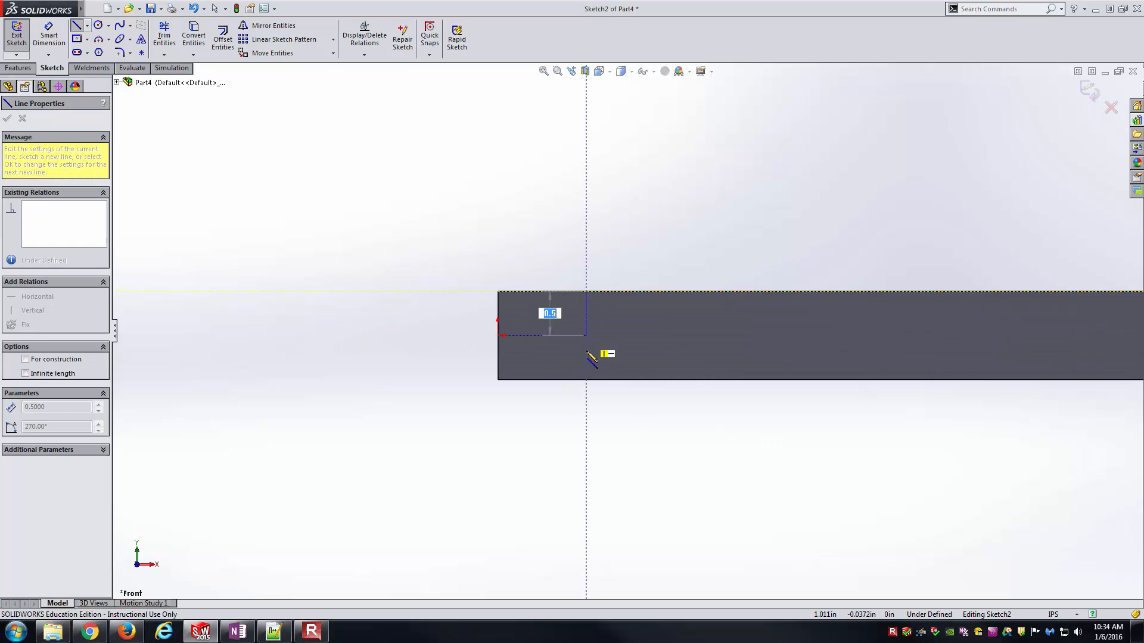
{"action": "left_click", "coordinate": [587, 379]}
{"action": "key", "text": "Escape"}
- Dimension the vertical line 1 in. from the rod's origin end
{"action": "right_click", "coordinate": [555, 328]}
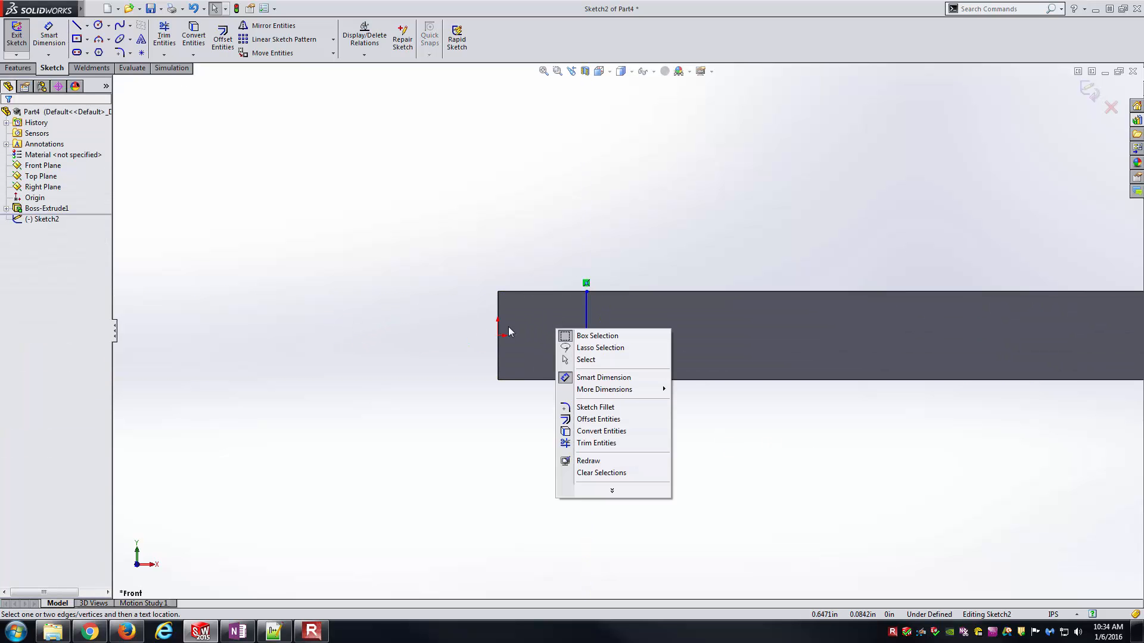
{"action": "right_click_drag", "start_coordinate": [495, 439], "coordinate": [482, 342]}
{"action": "left_click", "coordinate": [499, 331]}
{"action": "left_click", "coordinate": [588, 324]}
{"action": "left_click", "coordinate": [539, 241]}
{"action": "type", "text": "1"}
{"action": "key", "text": "Return"}
{"action": "key", "text": "Escape"}
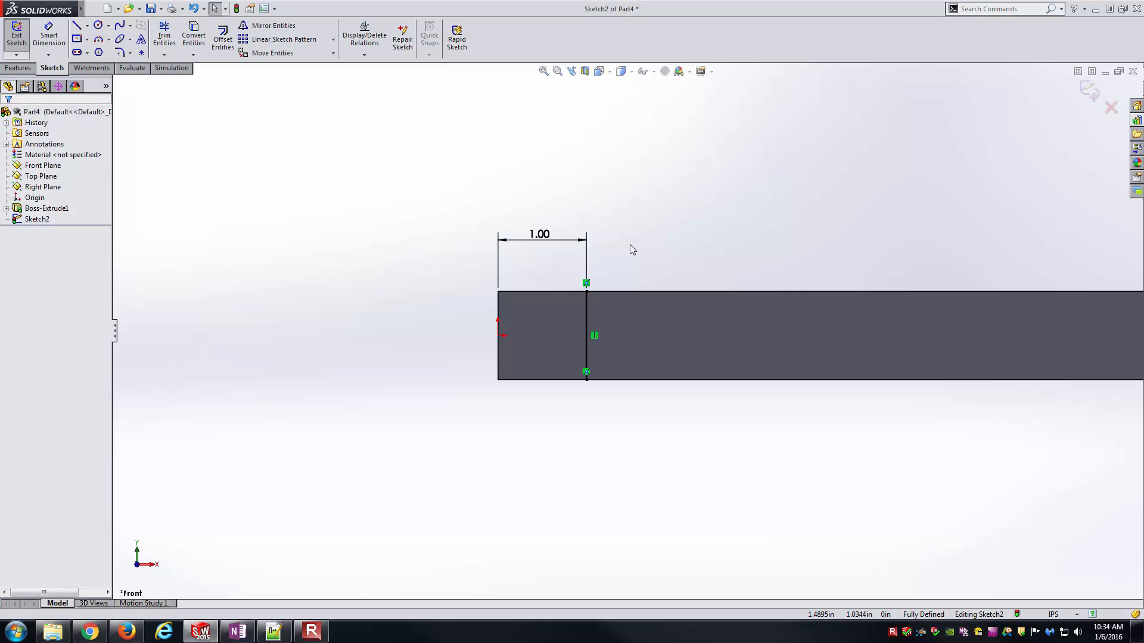
- Draw a second vertical line across the rod about 1.19 in. from the end opposite the origin
{"action": "scroll", "coordinate": [630, 245], "scroll_direction": "up", "scroll_amount": 10}
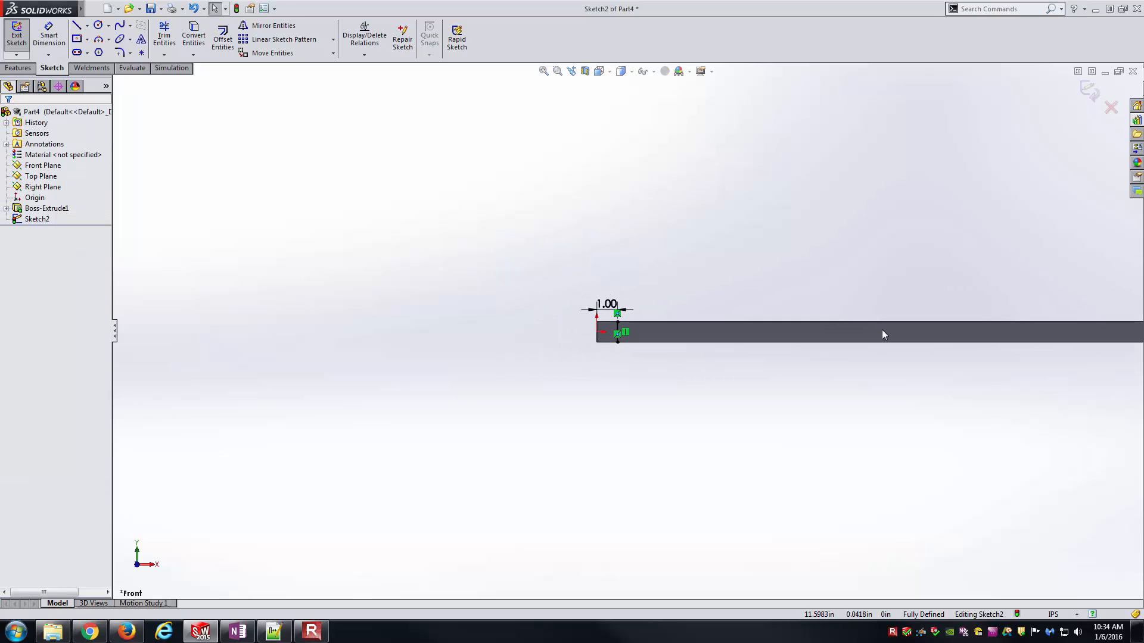
{"action": "scroll", "coordinate": [965, 336], "scroll_direction": "down", "scroll_amount": 5}
{"action": "key", "text": "l"}
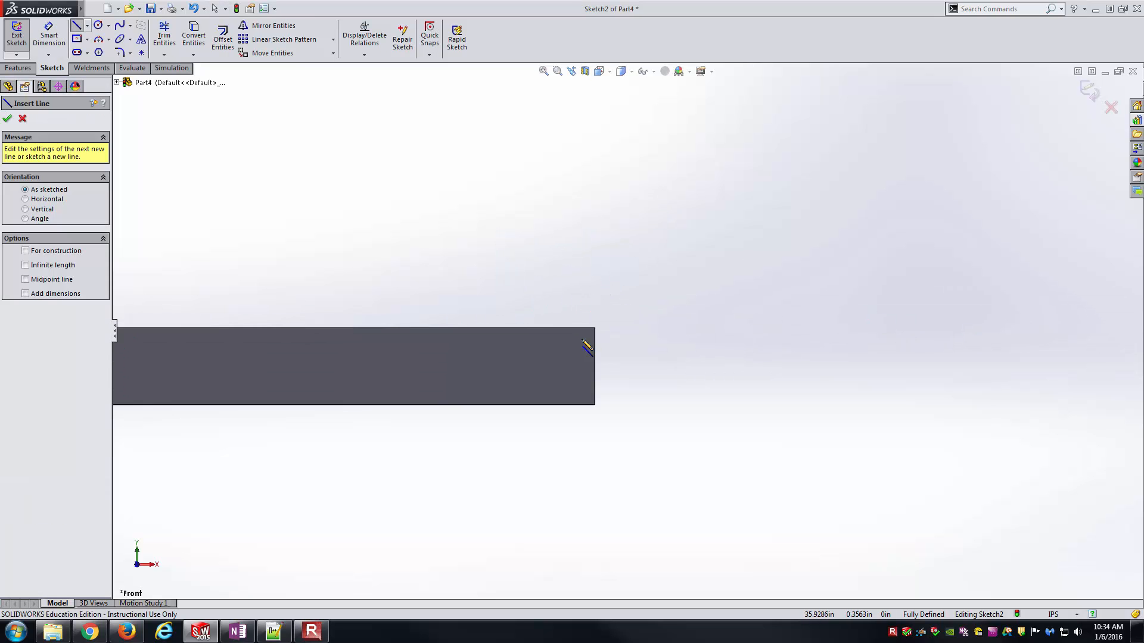
{"action": "left_click", "coordinate": [503, 328]}
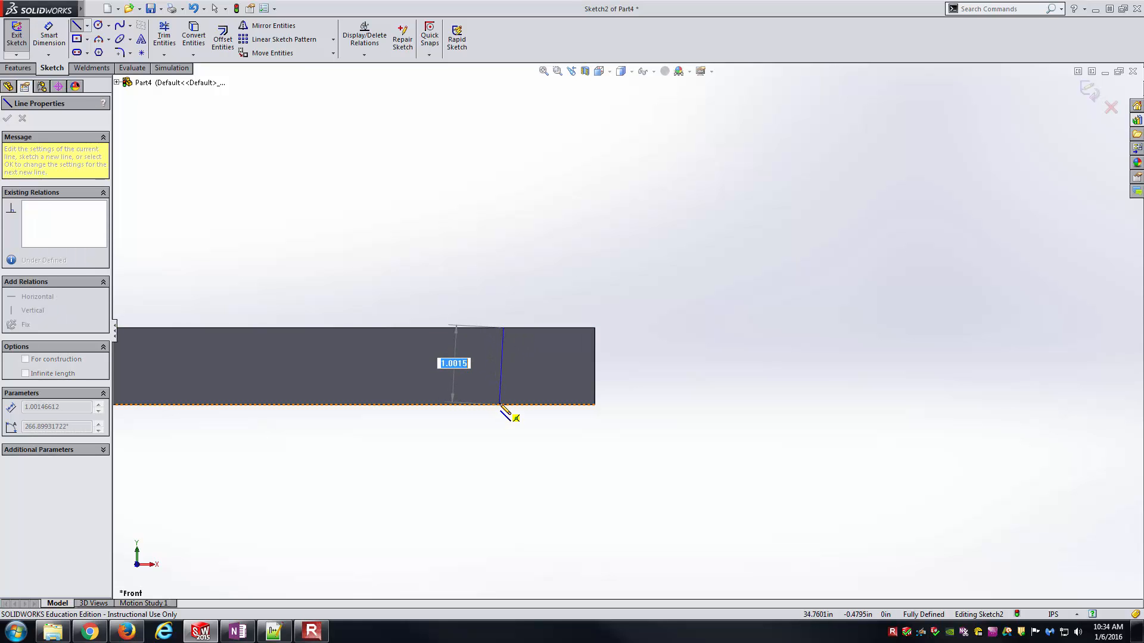
{"action": "left_click", "coordinate": [504, 405]}
{"action": "key", "text": "Escape"}
- Dimension the second line 1 in. from the rod's far end and exit the sketch
{"action": "key", "text": "d"}
{"action": "left_click", "coordinate": [504, 350]}
{"action": "left_click", "coordinate": [594, 351]}
{"action": "left_click", "coordinate": [554, 290]}
{"action": "key", "text": "Return"}
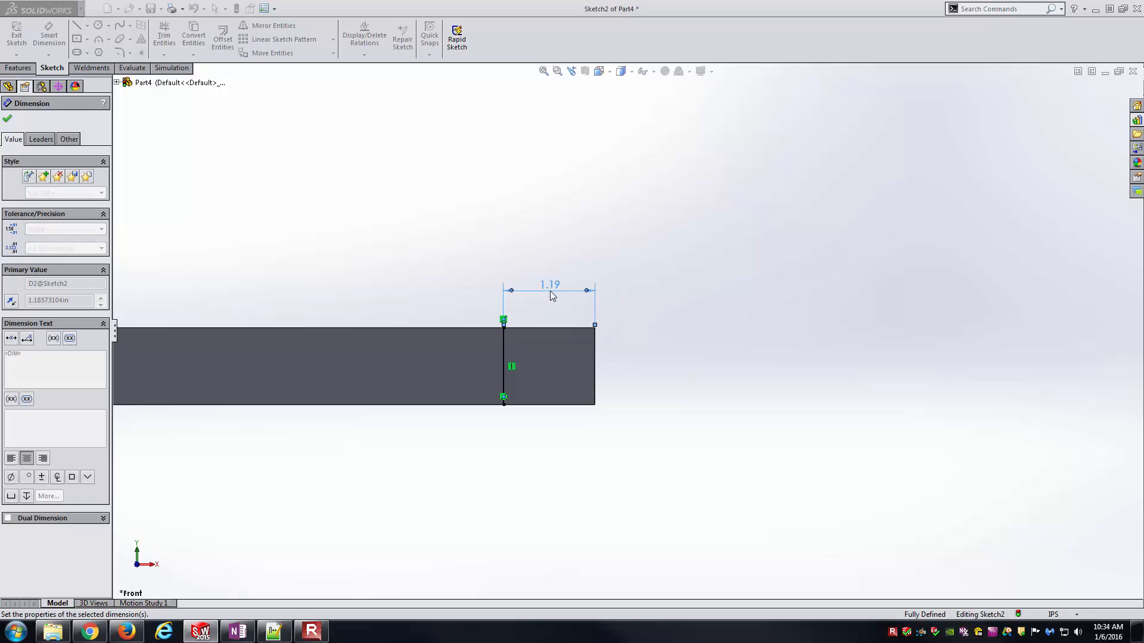
{"action": "key", "text": "Escape"}
{"action": "key", "text": "ctrl+7"}
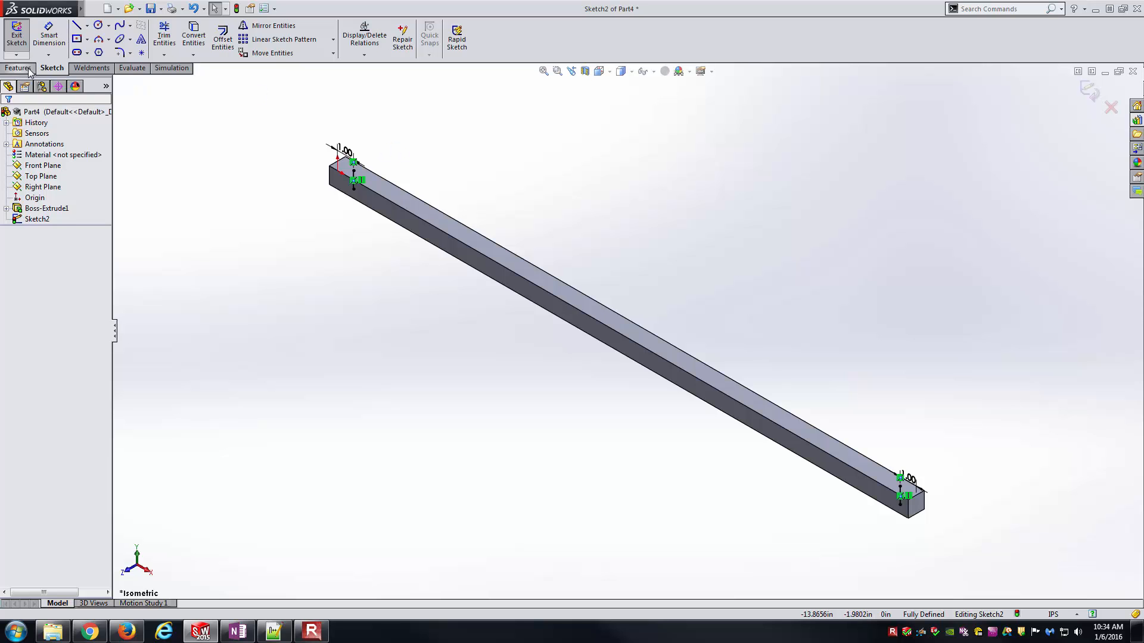
{"action": "left_click", "coordinate": [16, 36]}
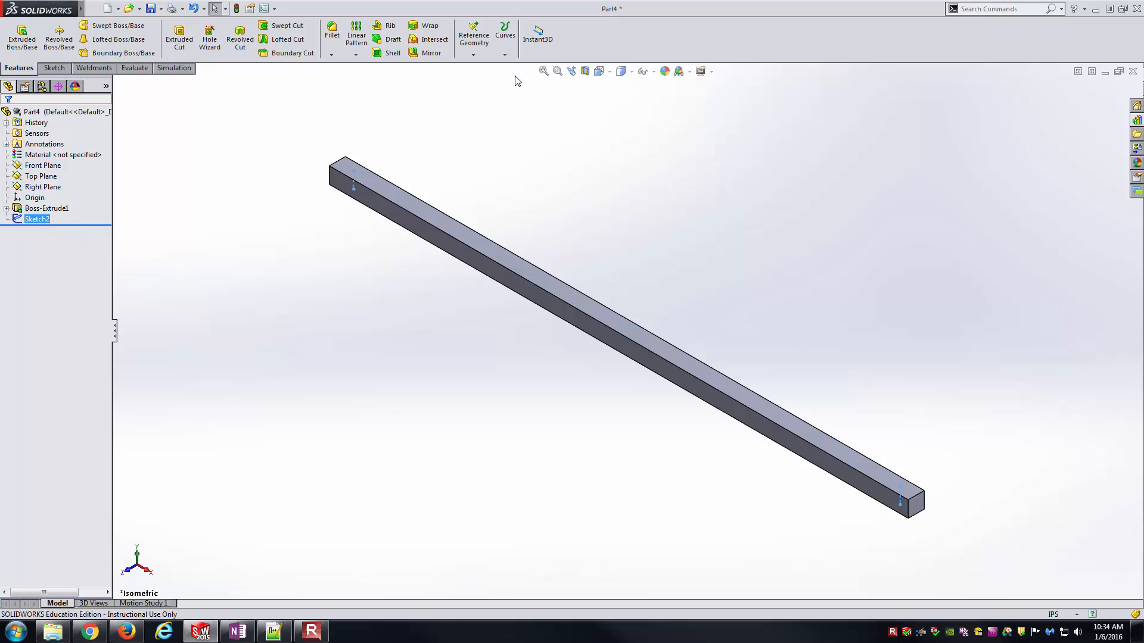
- Split the rod's four long side faces with a projection Split Line, using the sketch of the two vertical lines
{"action": "left_click", "coordinate": [505, 36]}
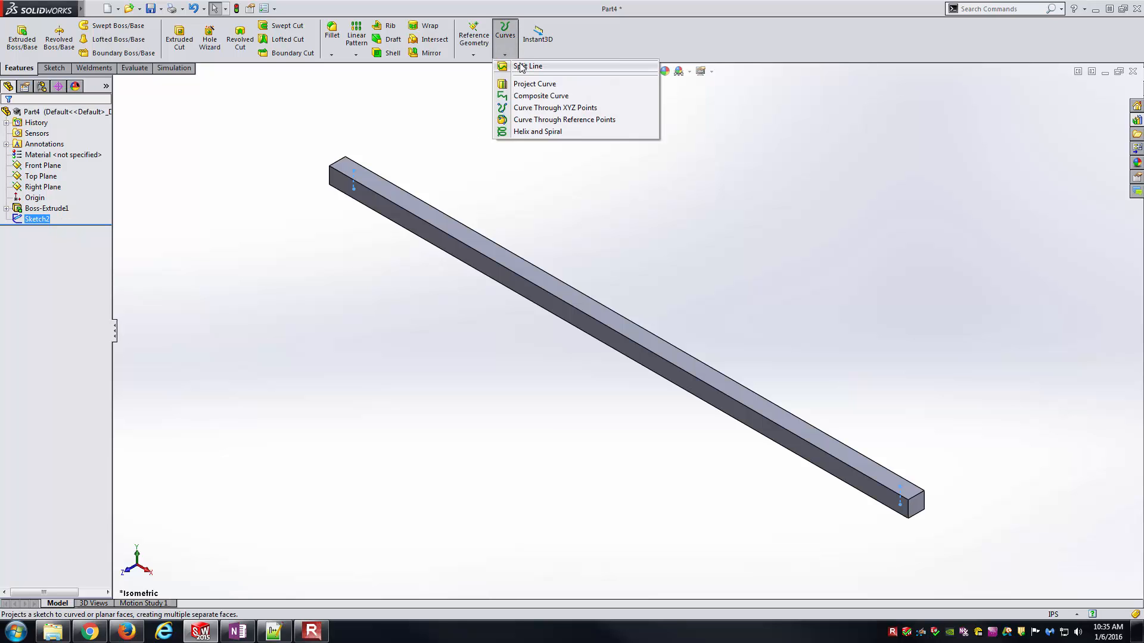
{"action": "left_click", "coordinate": [523, 67]}
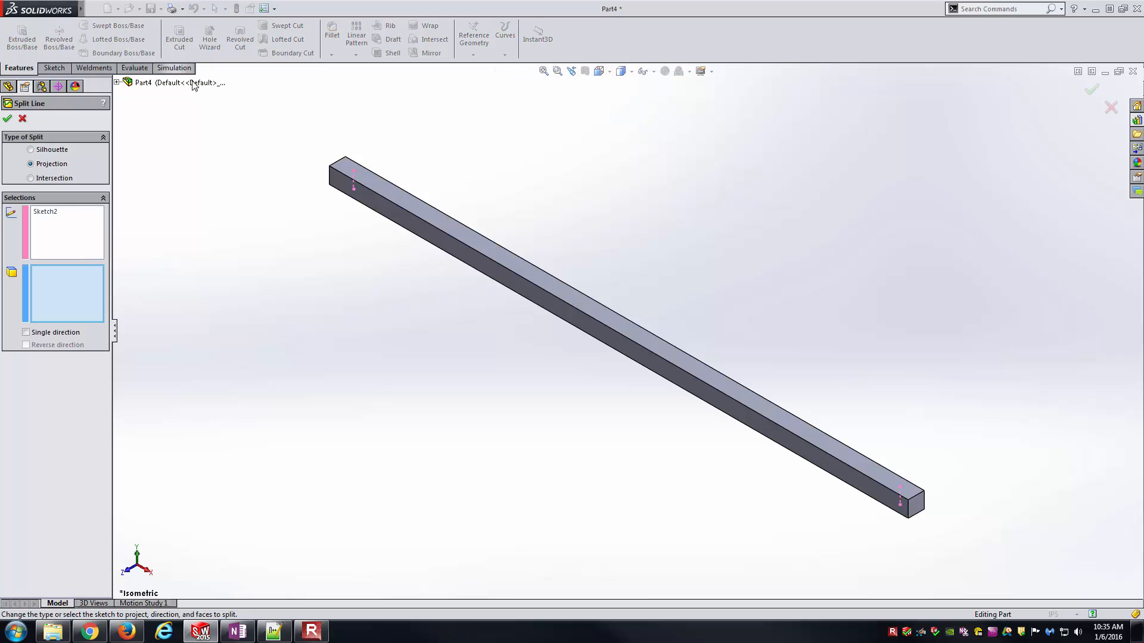
{"action": "left_click", "coordinate": [48, 216]}
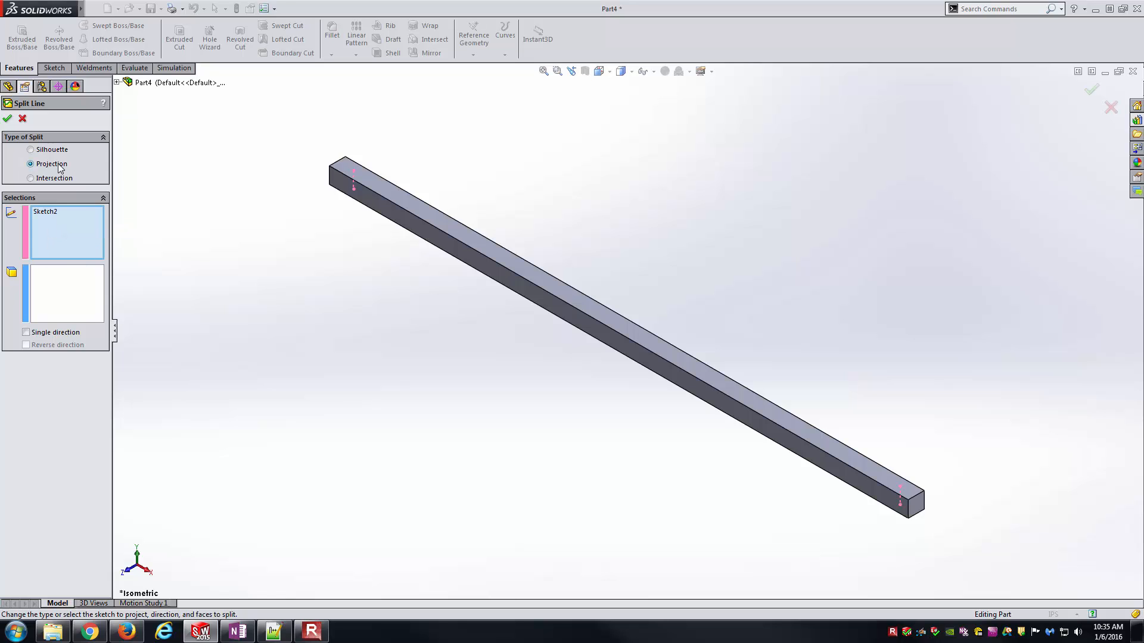
{"action": "left_click", "coordinate": [66, 305]}
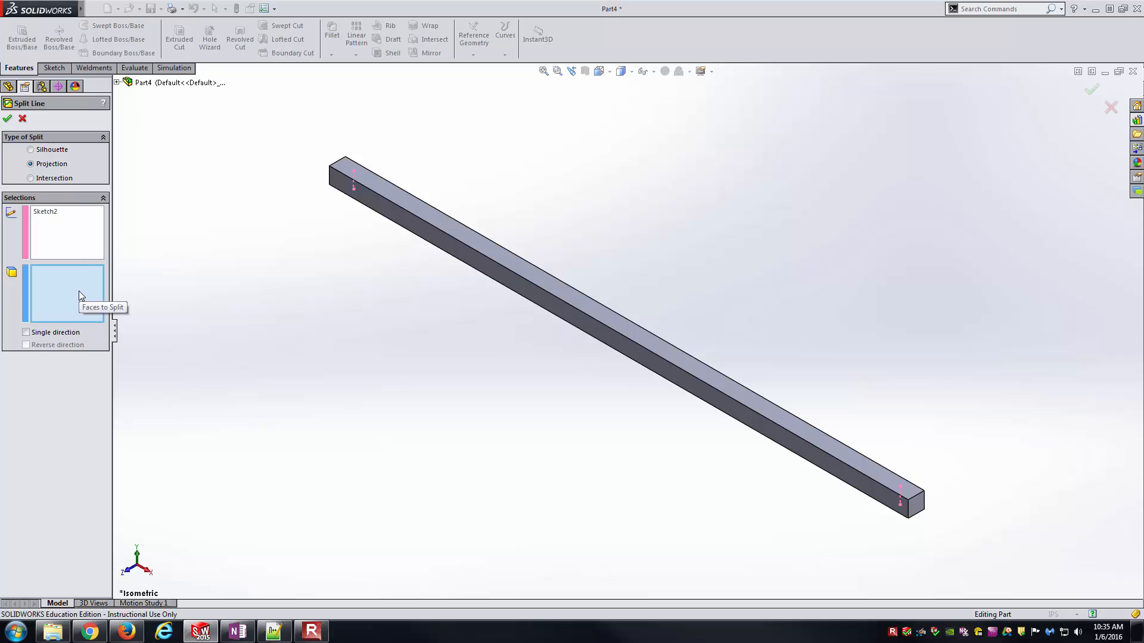
{"action": "scroll", "coordinate": [351, 196], "scroll_direction": "down", "scroll_amount": 4}
{"action": "left_click", "coordinate": [523, 264]}
{"action": "left_click", "coordinate": [523, 239]}
{"action": "middle_click_drag", "start_coordinate": [523, 240], "coordinate": [443, 244]}
{"action": "left_click", "coordinate": [557, 274]}
{"action": "middle_click_drag", "start_coordinate": [565, 305], "coordinate": [563, 274]}
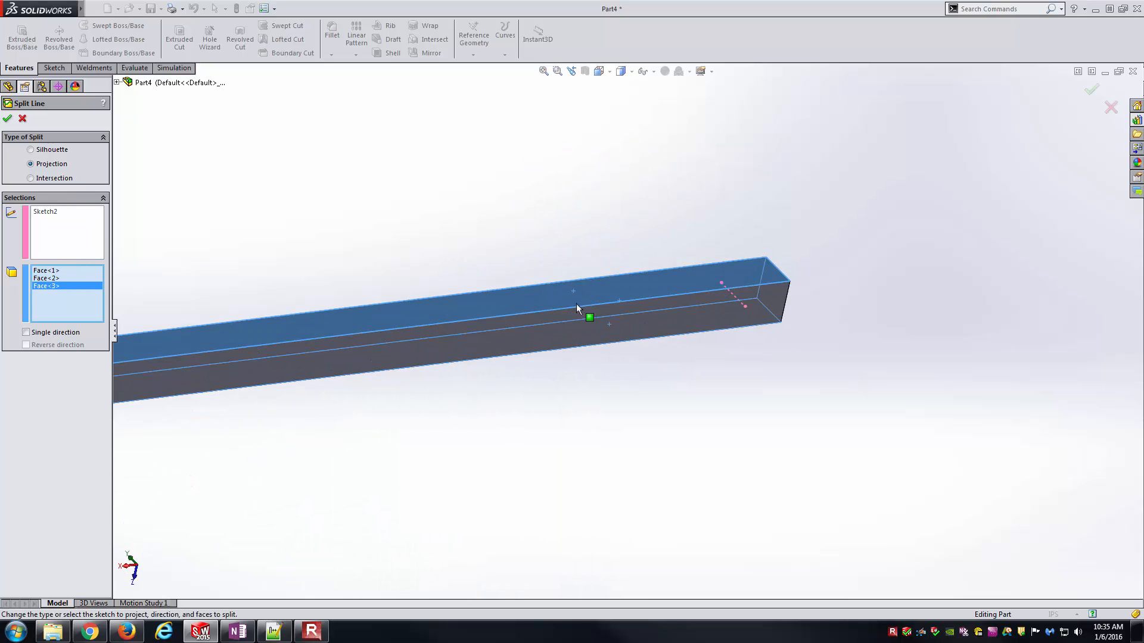
{"action": "left_click", "coordinate": [450, 307]}
{"action": "middle_click_drag", "start_coordinate": [450, 307], "coordinate": [241, 275]}
{"action": "scroll", "coordinate": [427, 341], "scroll_direction": "up", "scroll_amount": 5}
{"action": "middle_click_drag", "start_coordinate": [427, 341], "coordinate": [393, 299]}
{"action": "scroll", "coordinate": [393, 299], "scroll_direction": "down", "scroll_amount": 3}
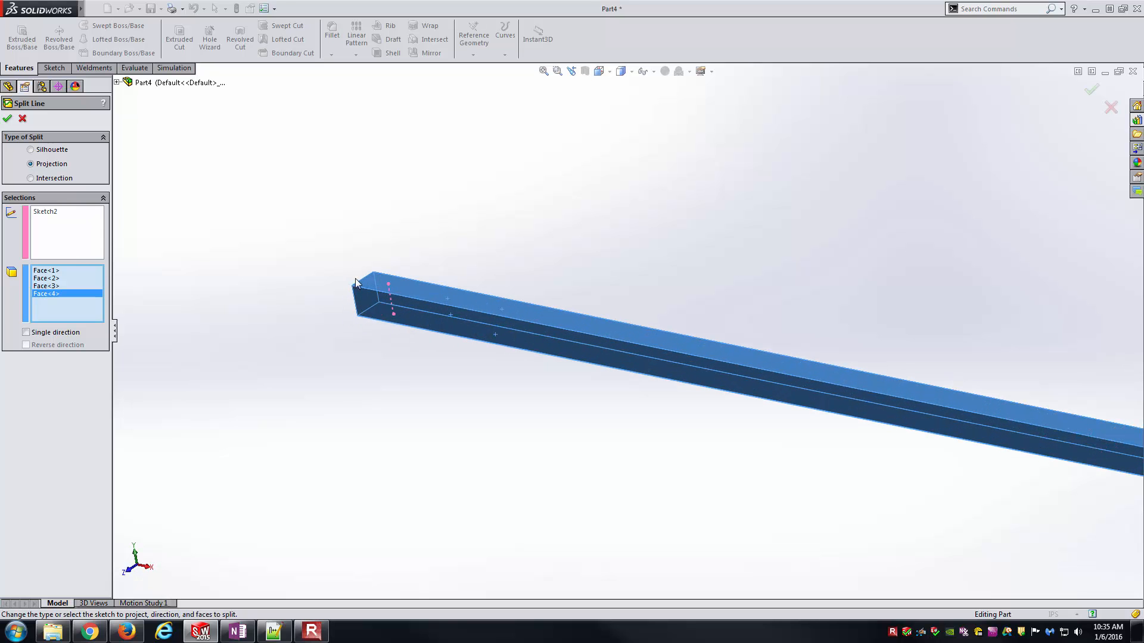
{"action": "scroll", "coordinate": [679, 382], "scroll_direction": "up", "scroll_amount": 3}
{"action": "left_click", "coordinate": [7, 118]}
{"action": "key", "text": "ctrl+7"}
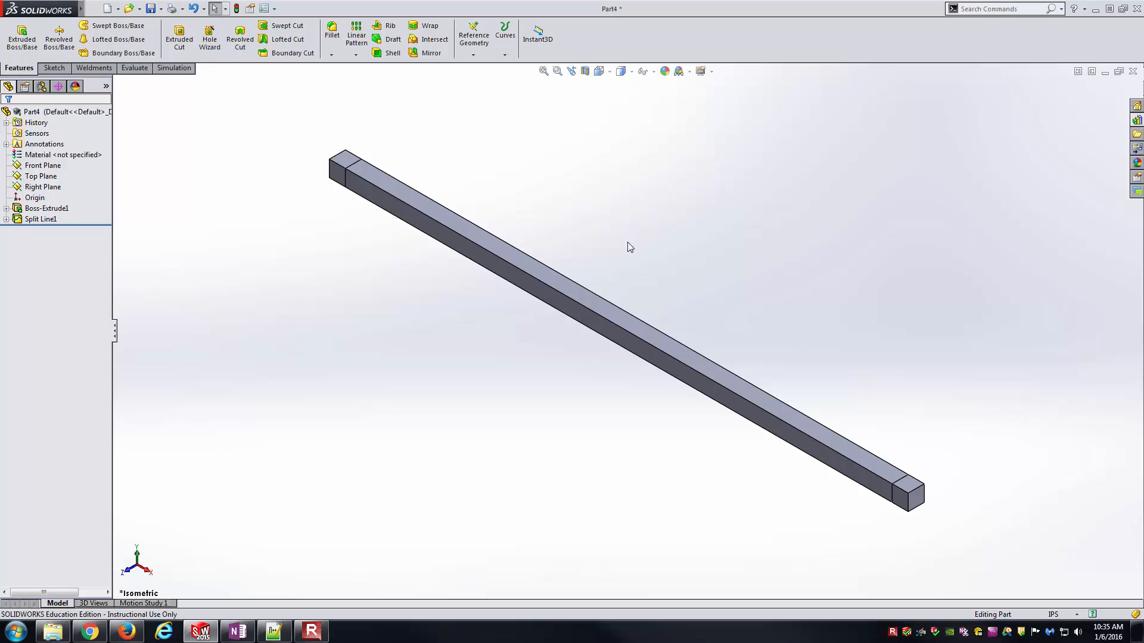
- Examine the split faces at both ends of the rod, comparing the end regions with the long middle faces
{"action": "left_click", "coordinate": [378, 177]}
{"action": "left_click", "coordinate": [379, 257]}
{"action": "left_click", "coordinate": [344, 158]}
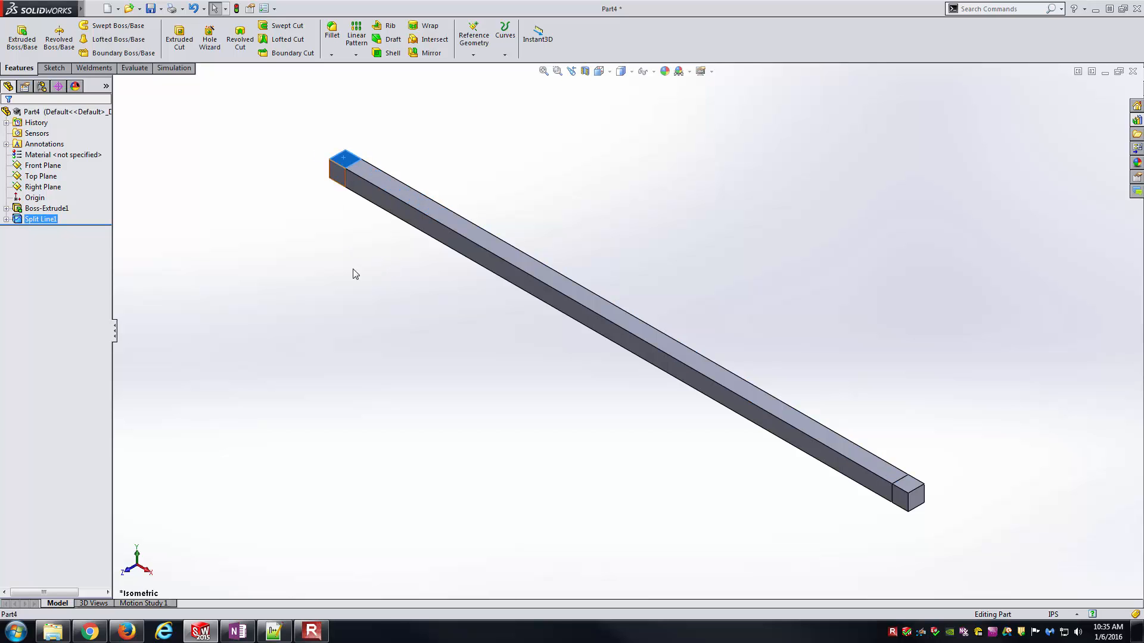
{"action": "left_click", "coordinate": [907, 485]}
{"action": "left_click", "coordinate": [865, 524]}
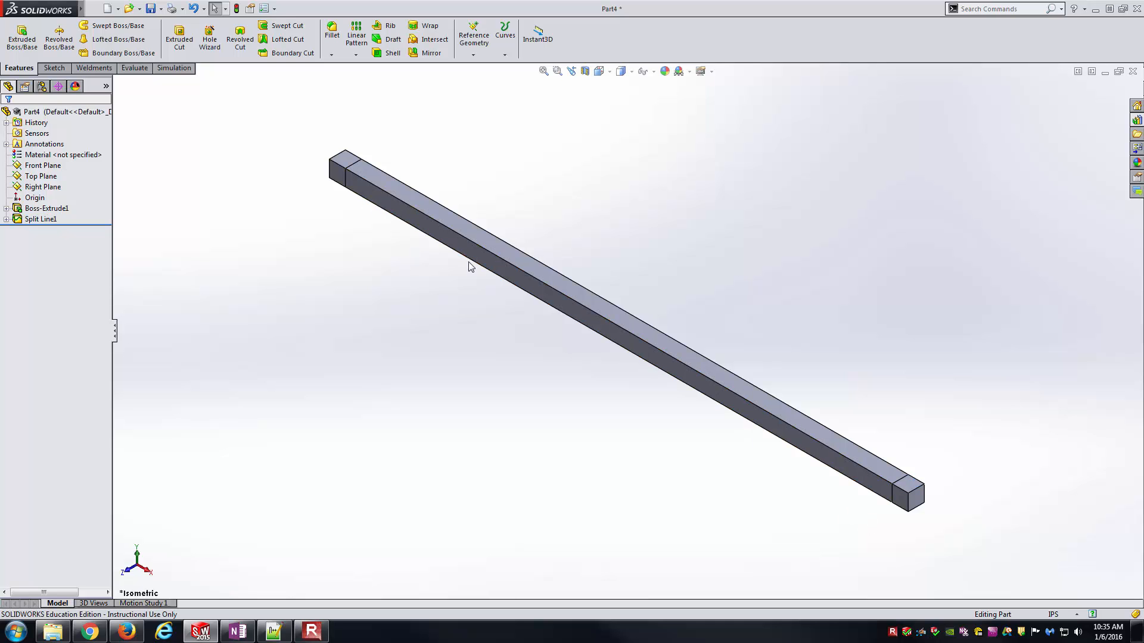
{"action": "scroll", "coordinate": [397, 161], "scroll_direction": "down", "scroll_amount": 5}
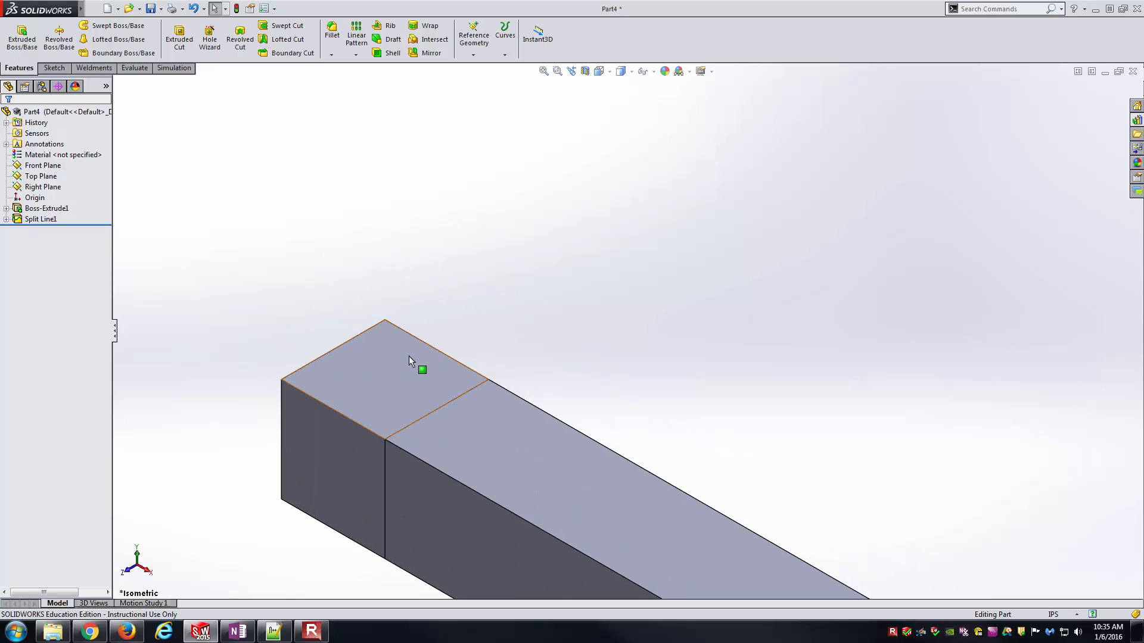
{"action": "left_click", "coordinate": [402, 358]}
{"action": "left_click", "coordinate": [327, 460]}
{"action": "left_click", "coordinate": [368, 385]}
{"action": "left_click", "coordinate": [581, 494]}
{"action": "left_click", "coordinate": [494, 549]}
{"action": "left_click", "coordinate": [505, 476]}
{"action": "left_click", "coordinate": [638, 279]}
{"action": "key", "text": "f"}
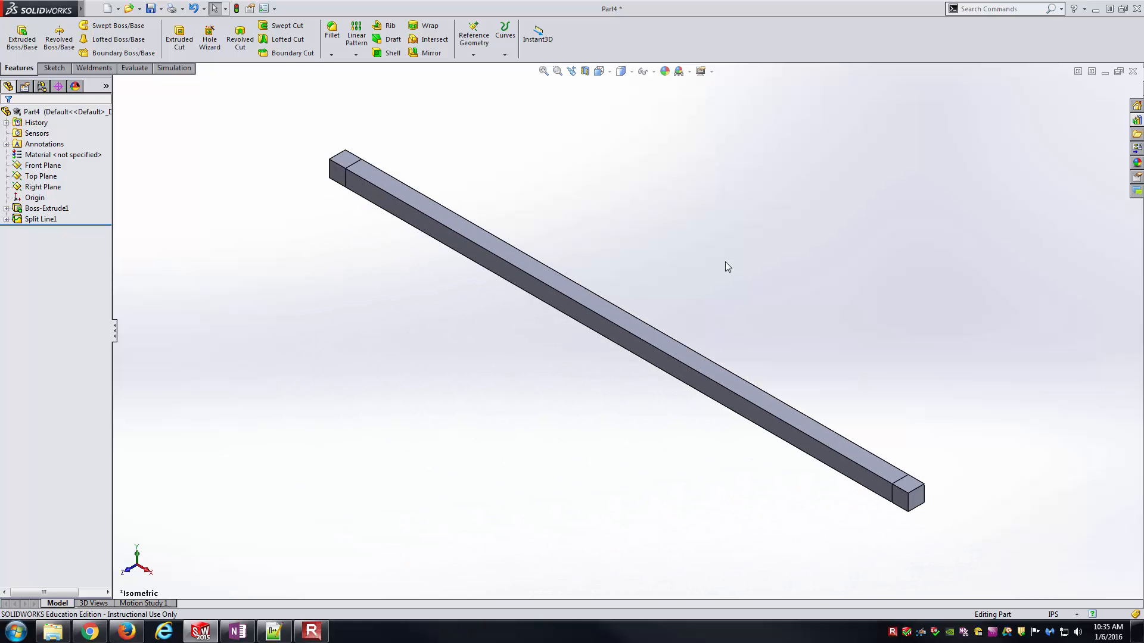
- Save the part as torsionRod in the Live folder under SolidWorks - Torsional Shear Stress Analysis
{"action": "left_click", "coordinate": [94, 8]}
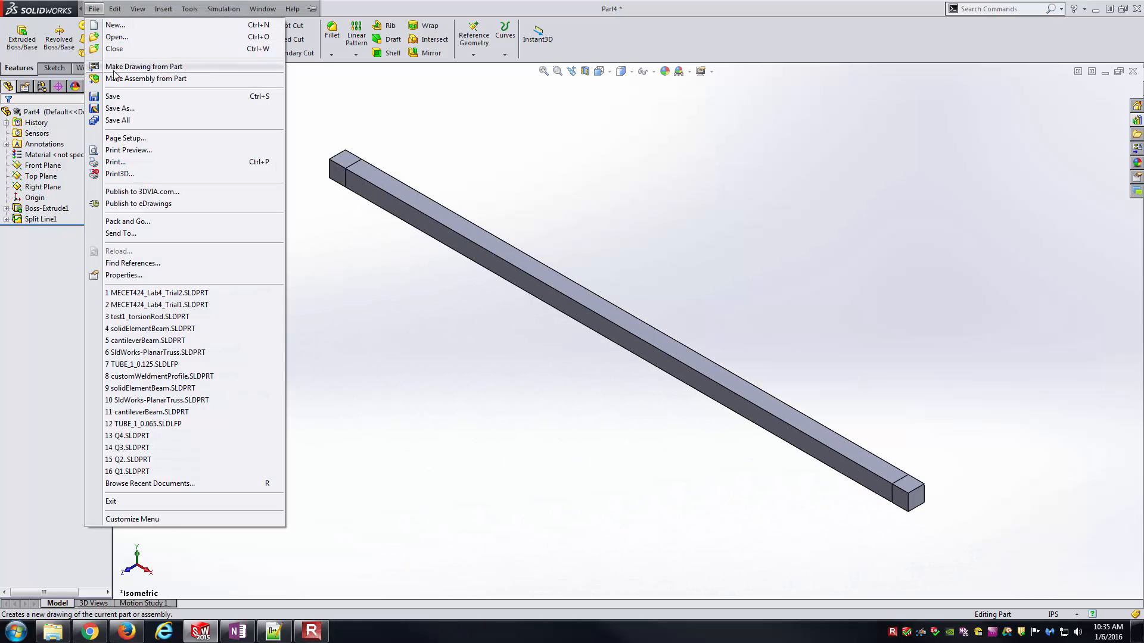
{"action": "left_click", "coordinate": [122, 108]}
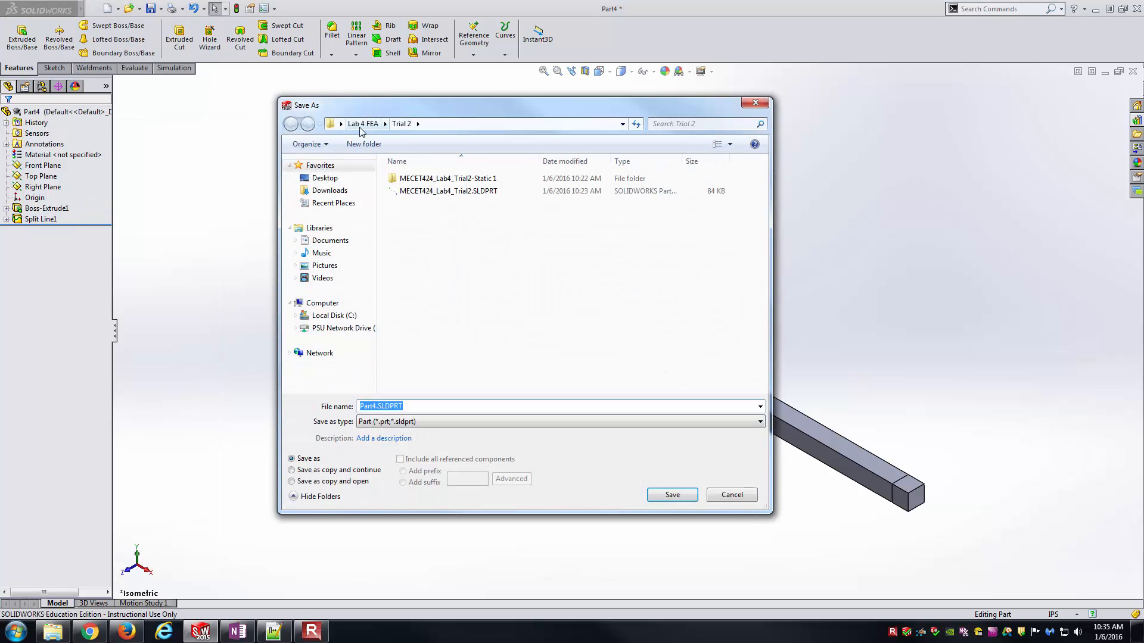
{"action": "left_click", "coordinate": [364, 123]}
{"action": "left_click", "coordinate": [325, 179]}
{"action": "left_click", "coordinate": [477, 338]}
{"action": "double_click", "coordinate": [477, 334]}
{"action": "double_click", "coordinate": [410, 183]}
{"action": "left_click", "coordinate": [413, 407]}
{"action": "type", "text": "tro"}
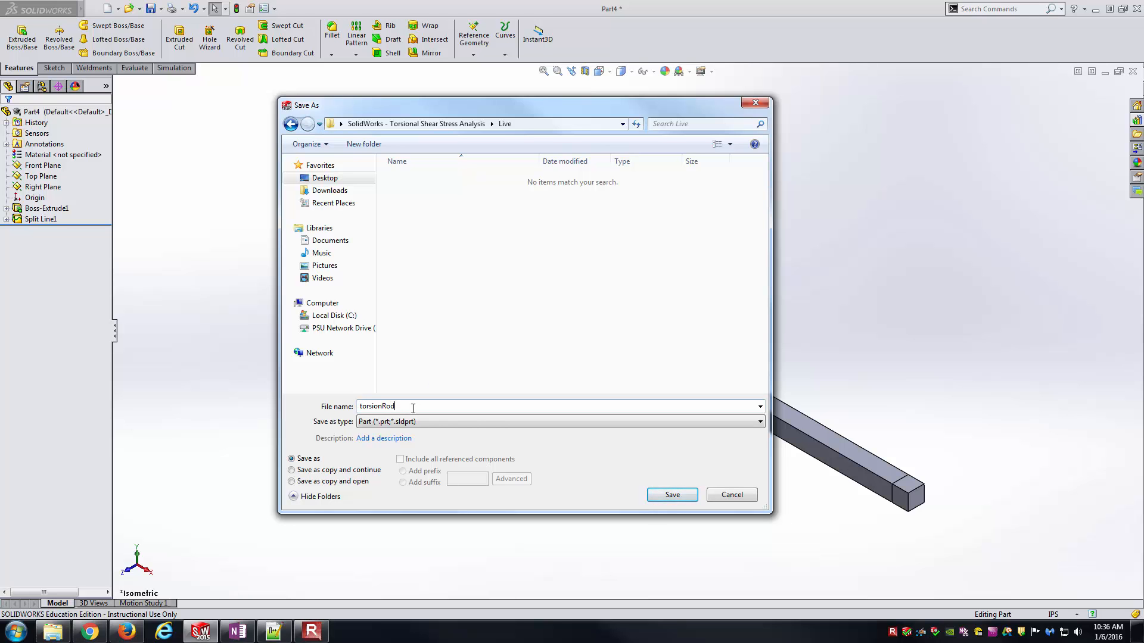
{"action": "key", "text": "Return"}
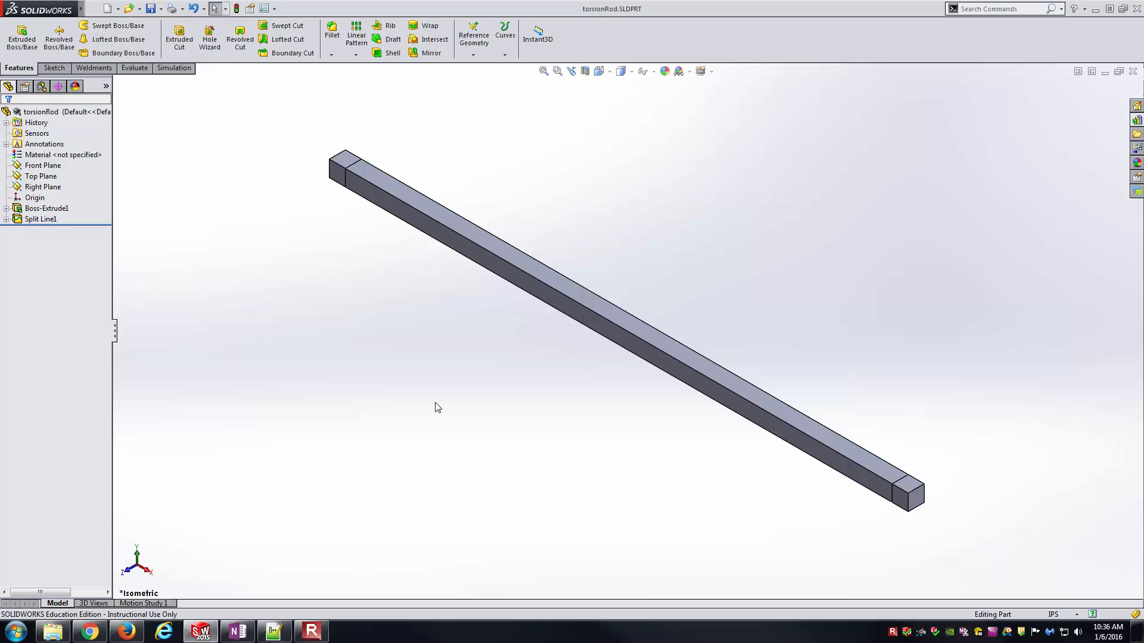
- Turn on the display of the reference planes
{"action": "mouse_move", "coordinate": [40, 9]}
{"action": "left_click", "coordinate": [115, 9]}
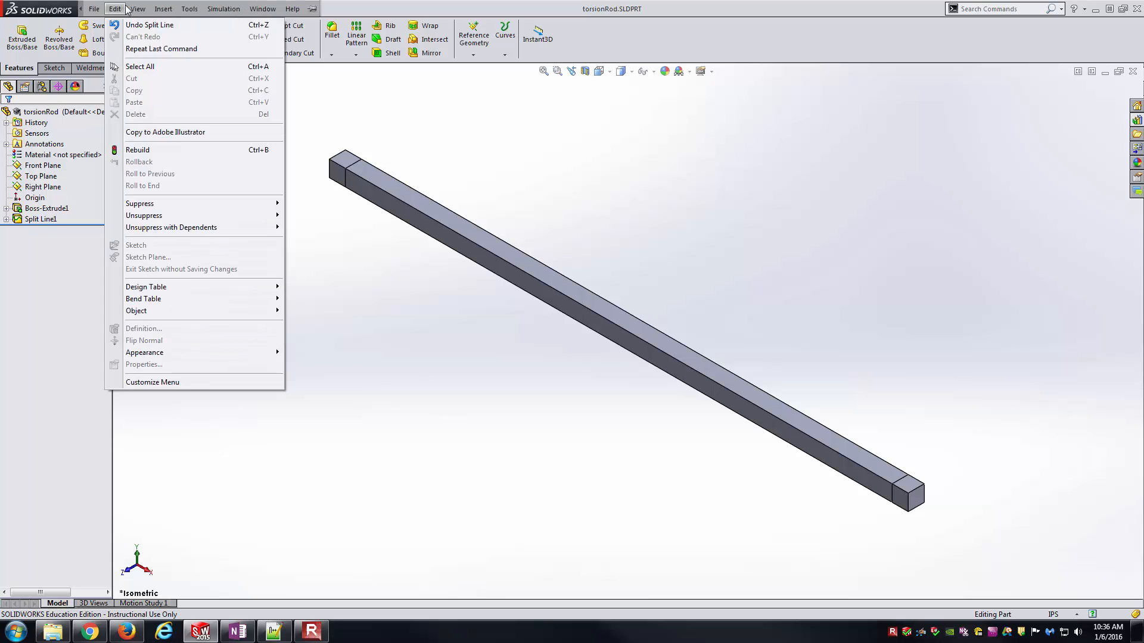
{"action": "left_click", "coordinate": [171, 109]}
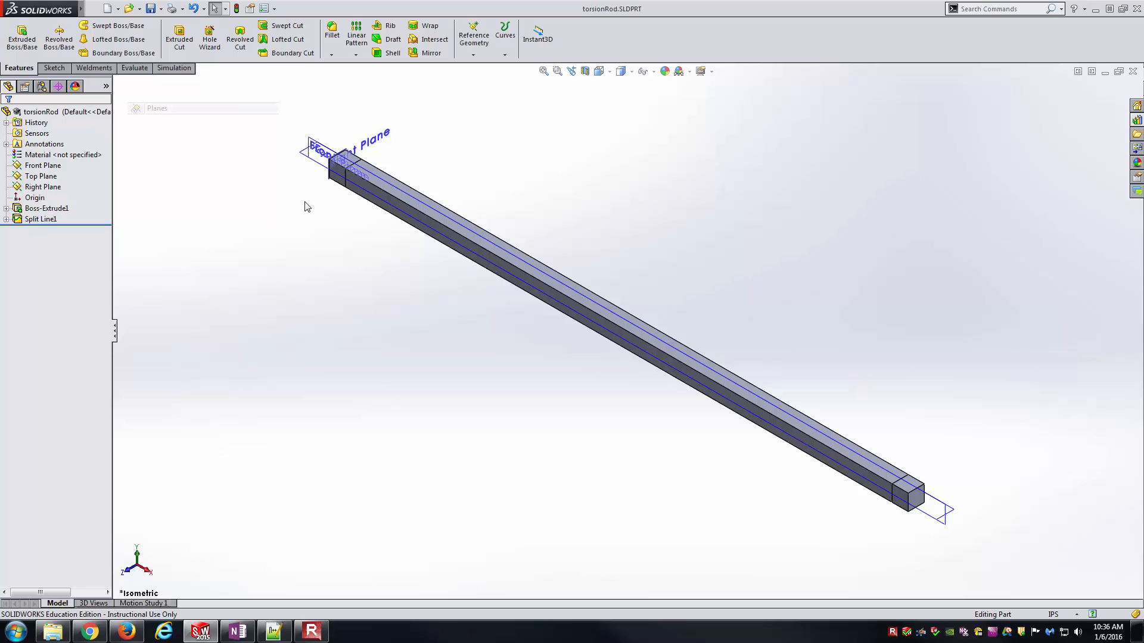
- Create a reference axis along the rod at the intersection of the Front Plane and Top Plane
{"action": "left_click", "coordinate": [474, 53]}
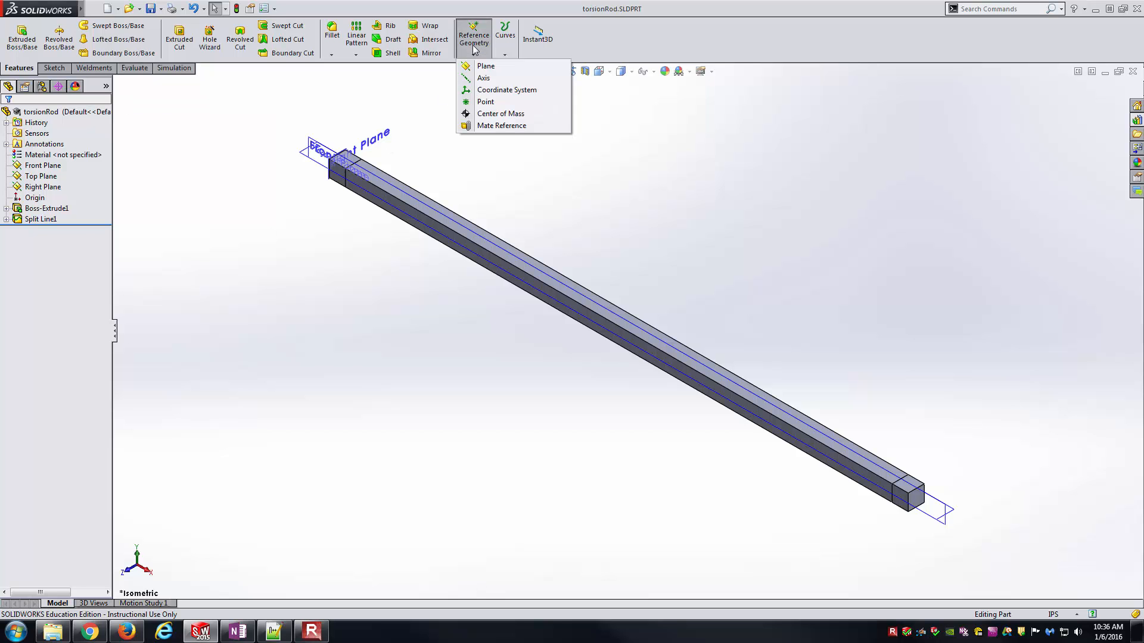
{"action": "left_click", "coordinate": [483, 78]}
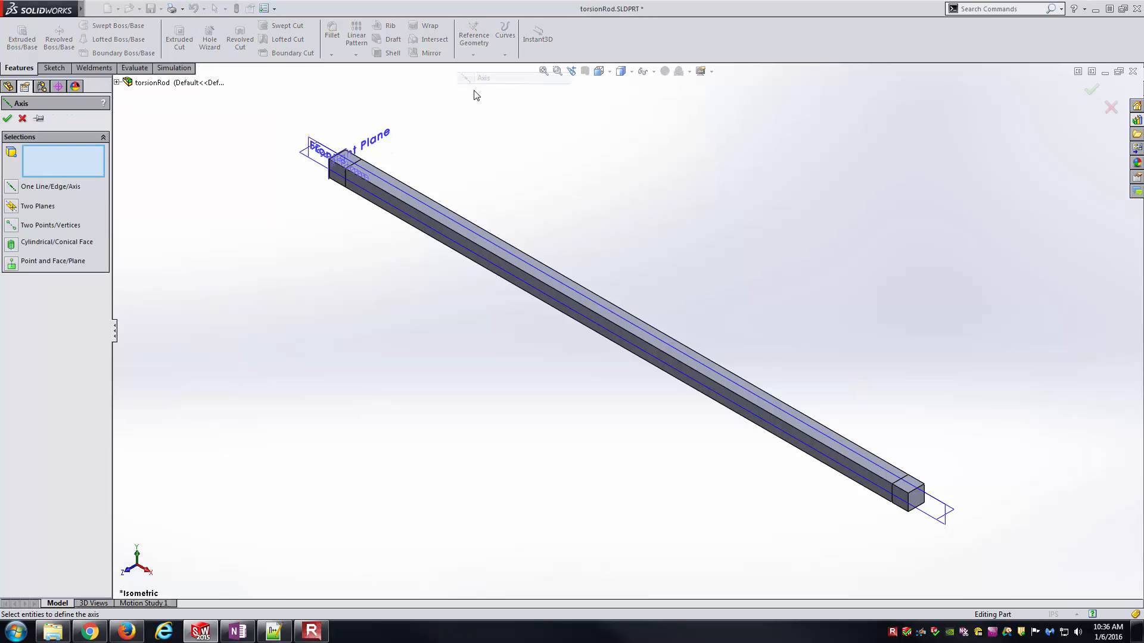
{"action": "scroll", "coordinate": [360, 125], "scroll_direction": "down", "scroll_amount": 5}
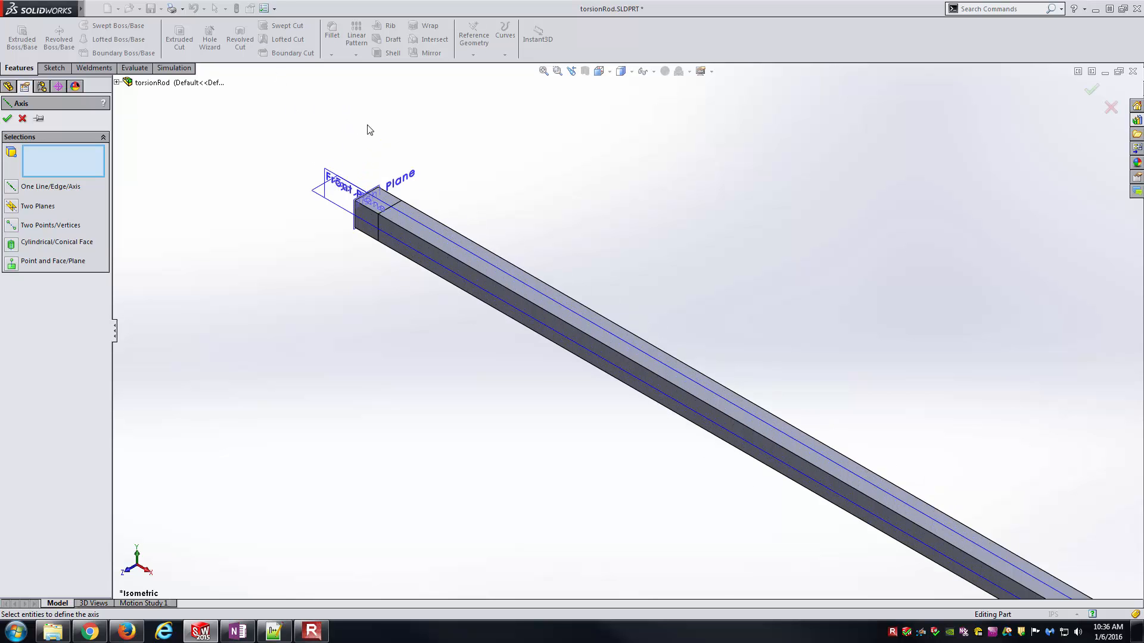
{"action": "left_click", "coordinate": [347, 300]}
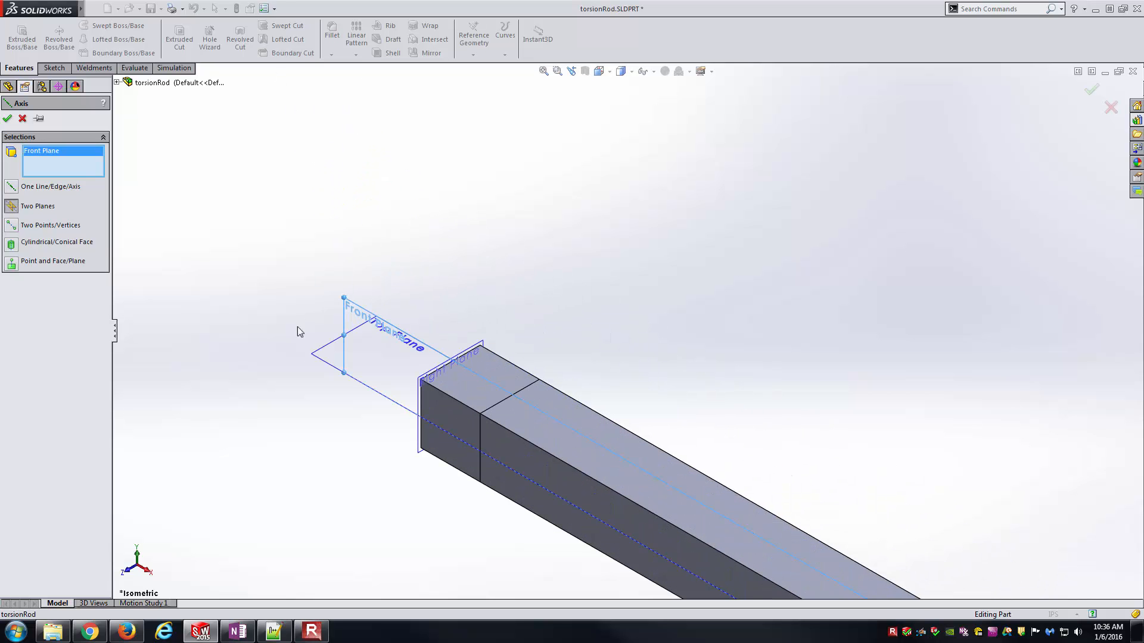
{"action": "left_click", "coordinate": [314, 357]}
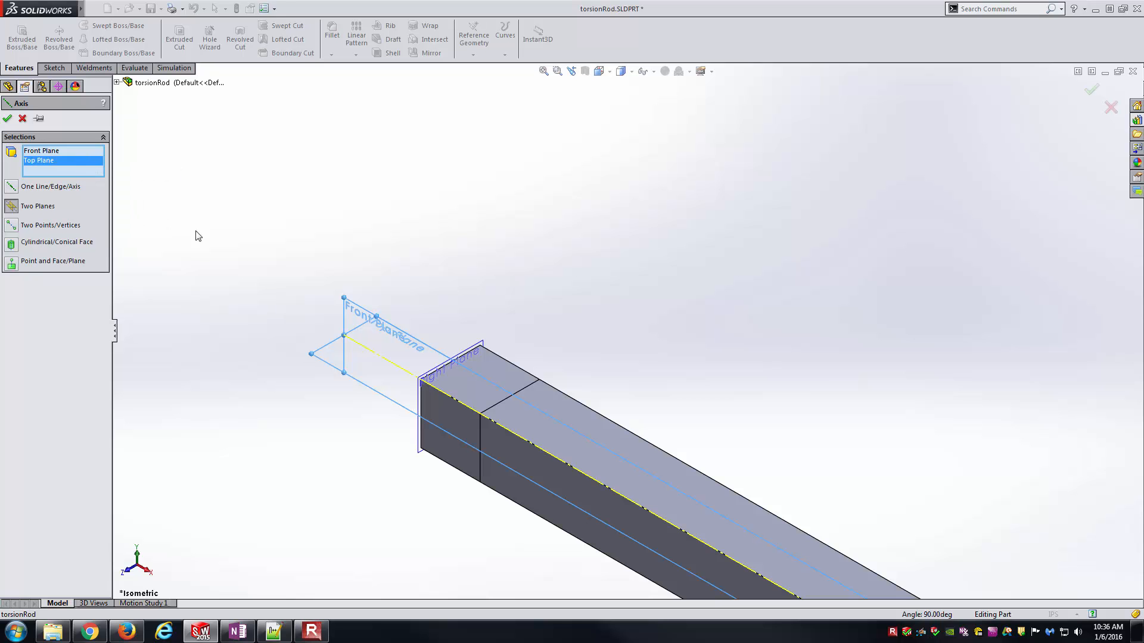
{"action": "scroll", "coordinate": [600, 454], "scroll_direction": "up", "scroll_amount": 10}
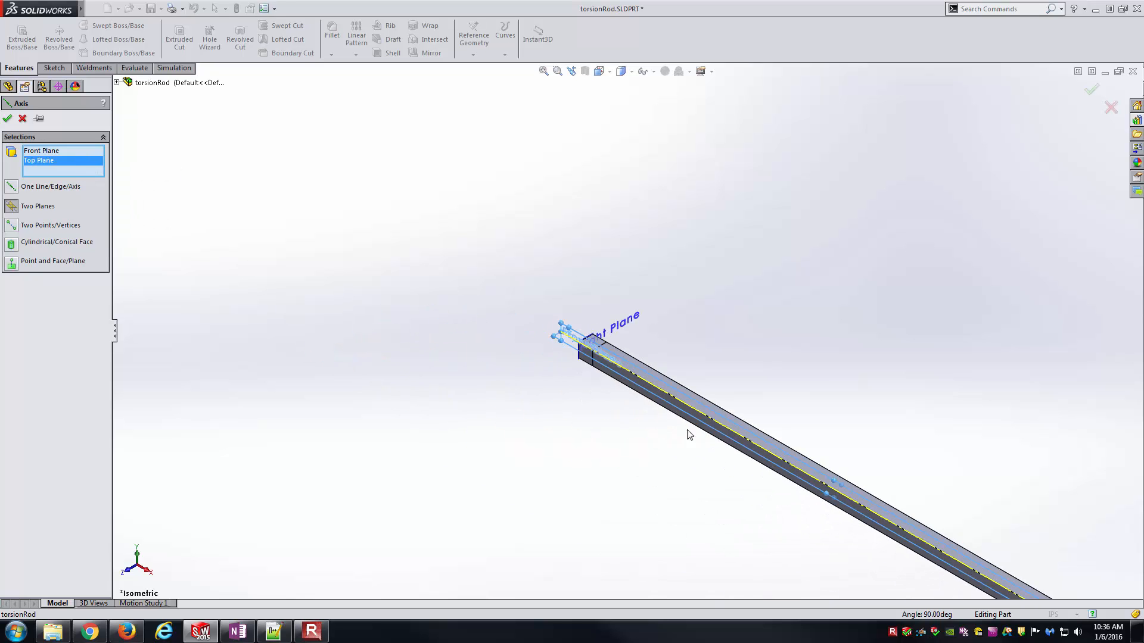
{"action": "scroll", "coordinate": [1025, 569], "scroll_direction": "down", "scroll_amount": 1}
{"action": "key", "text": "Return"}
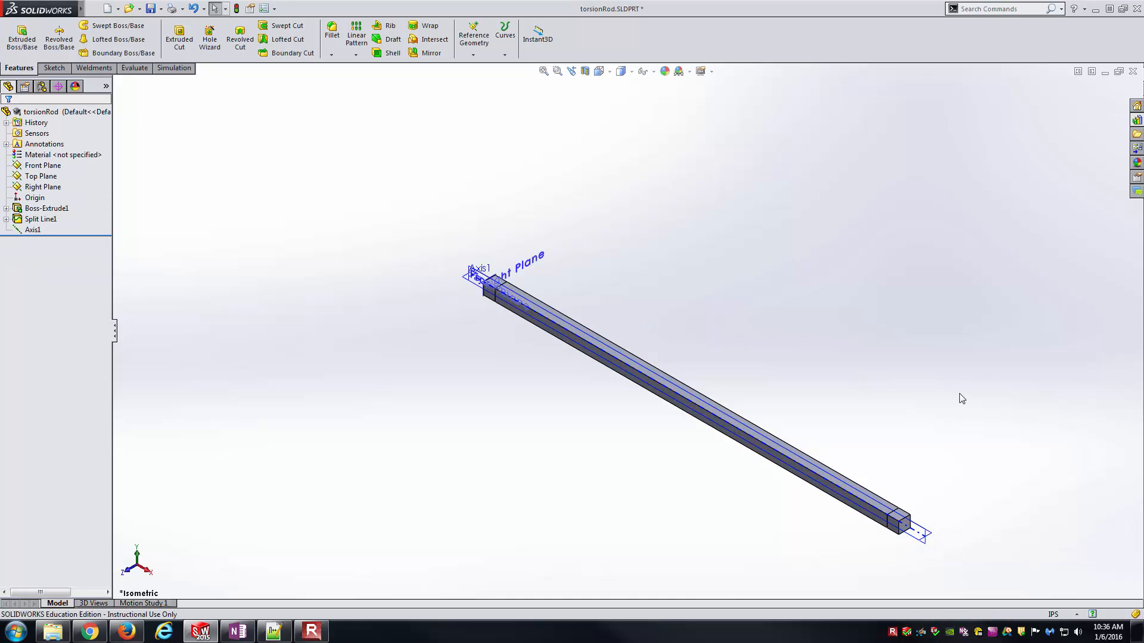
{"action": "left_click", "coordinate": [962, 395]}
{"action": "scroll", "coordinate": [906, 512], "scroll_direction": "down", "scroll_amount": 3}
{"action": "scroll", "coordinate": [642, 370], "scroll_direction": "up", "scroll_amount": 1}
{"action": "key", "text": "f"}
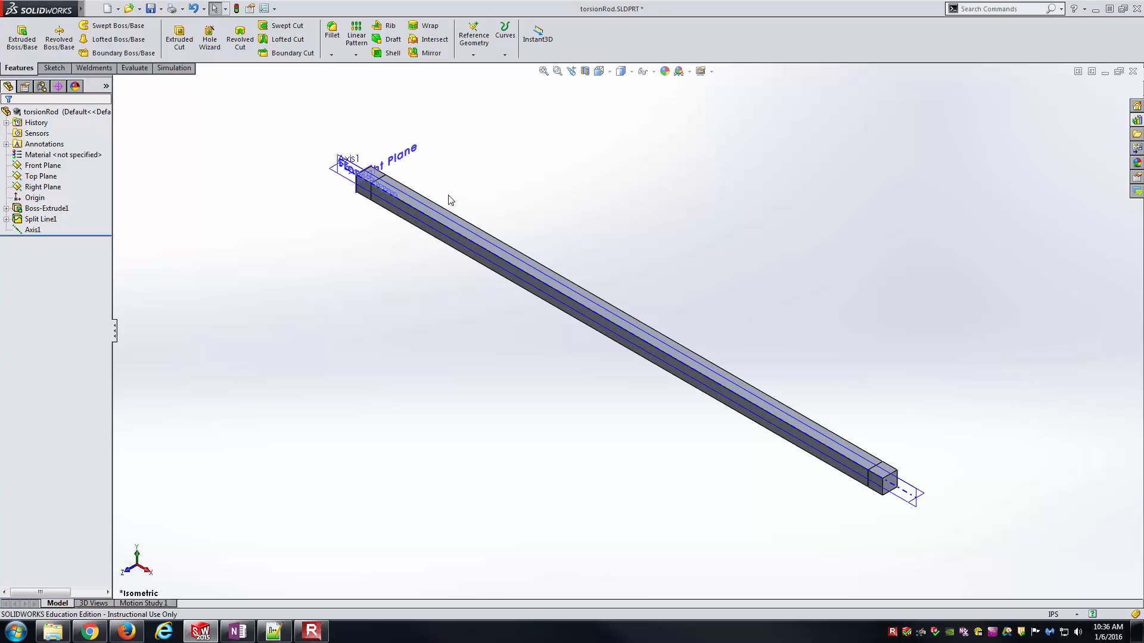
- Save the part and hide the reference planes
{"action": "left_click", "coordinate": [150, 8]}
{"action": "left_click", "coordinate": [99, 10]}
{"action": "mouse_move", "coordinate": [140, 8]}
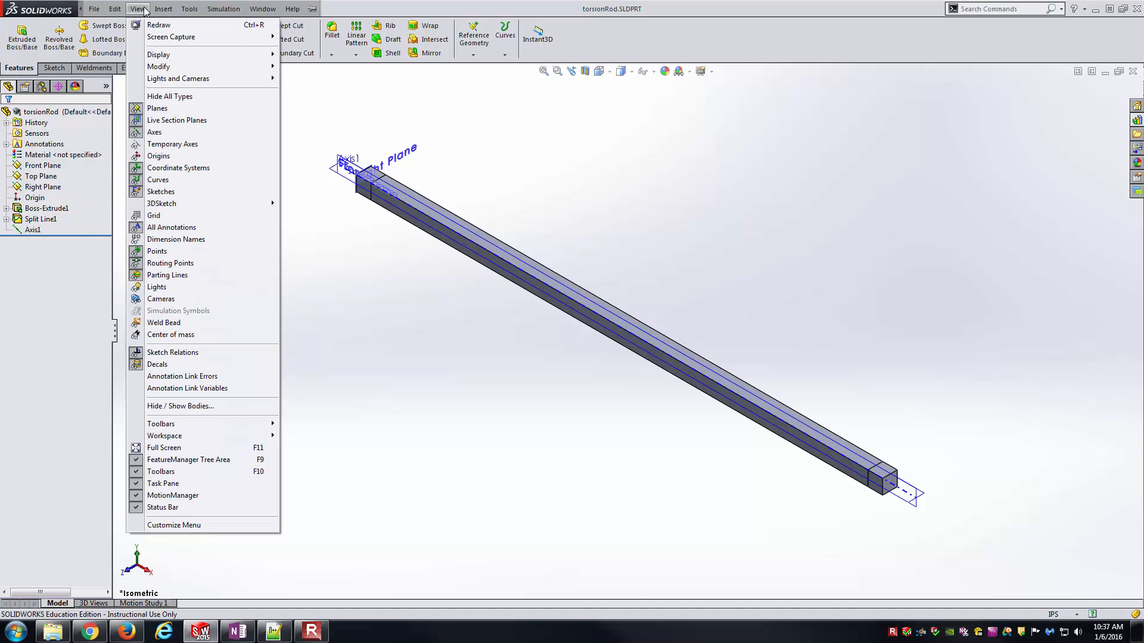
{"action": "left_click", "coordinate": [169, 110]}
{"action": "key", "text": "f"}
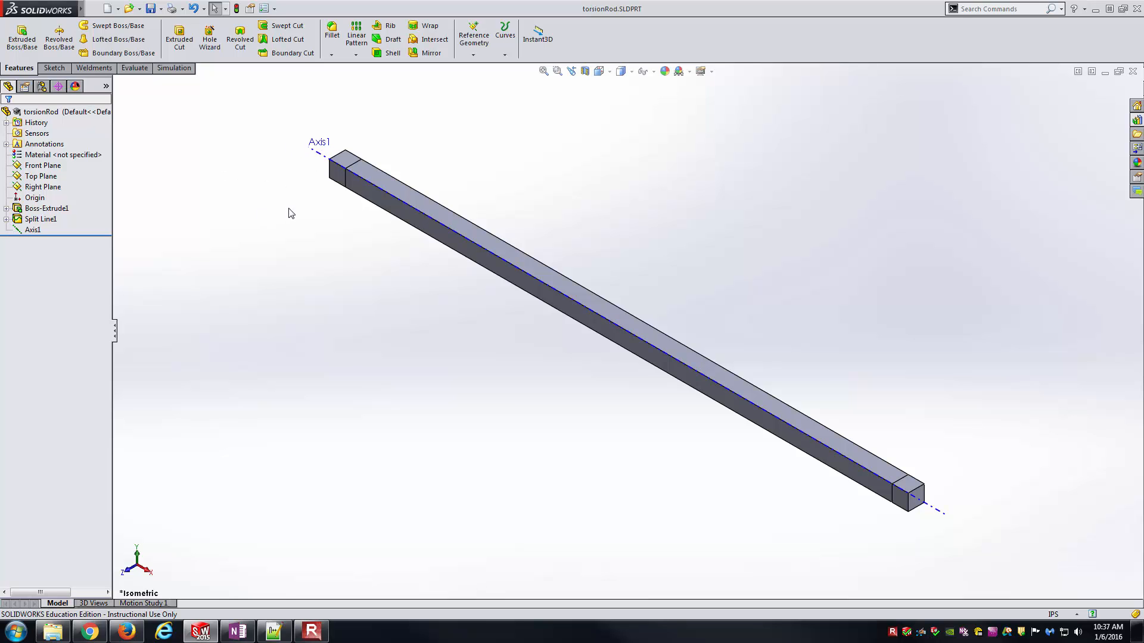
- Create a new Static simulation study, keeping the name Static 1
{"action": "left_click", "coordinate": [178, 69]}
{"action": "left_click", "coordinate": [16, 54]}
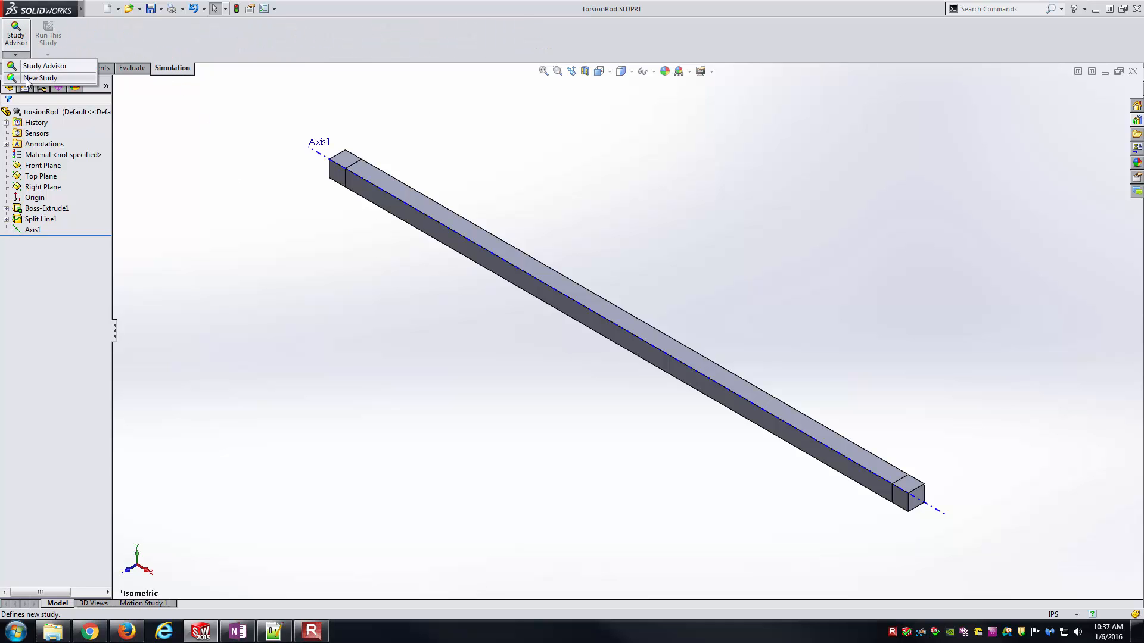
{"action": "left_click", "coordinate": [35, 80]}
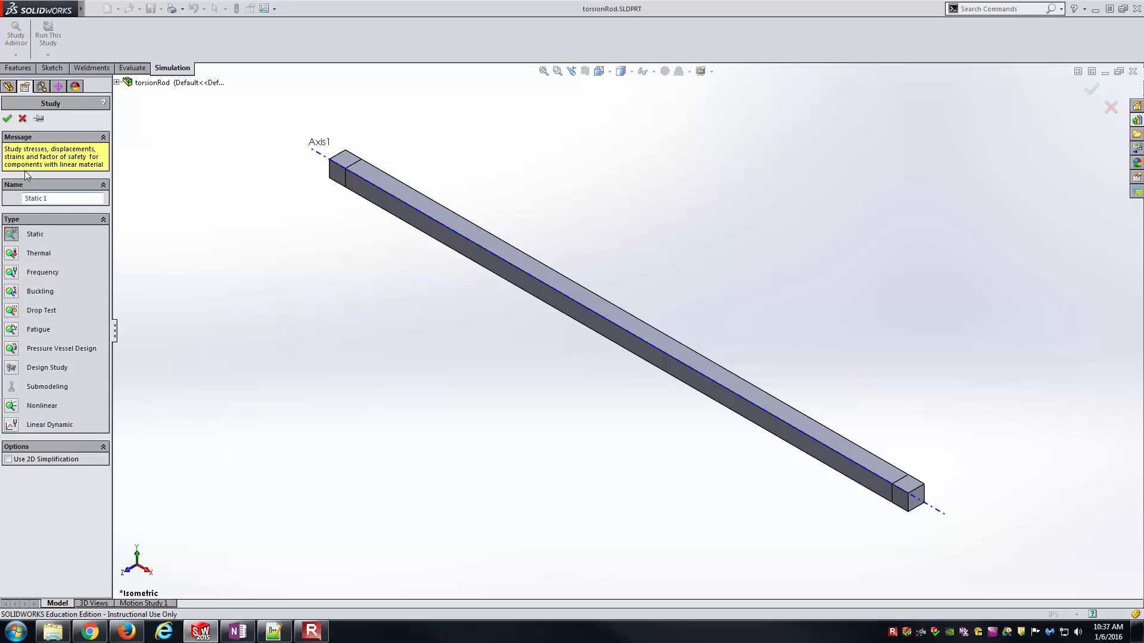
{"action": "left_click", "coordinate": [7, 118]}
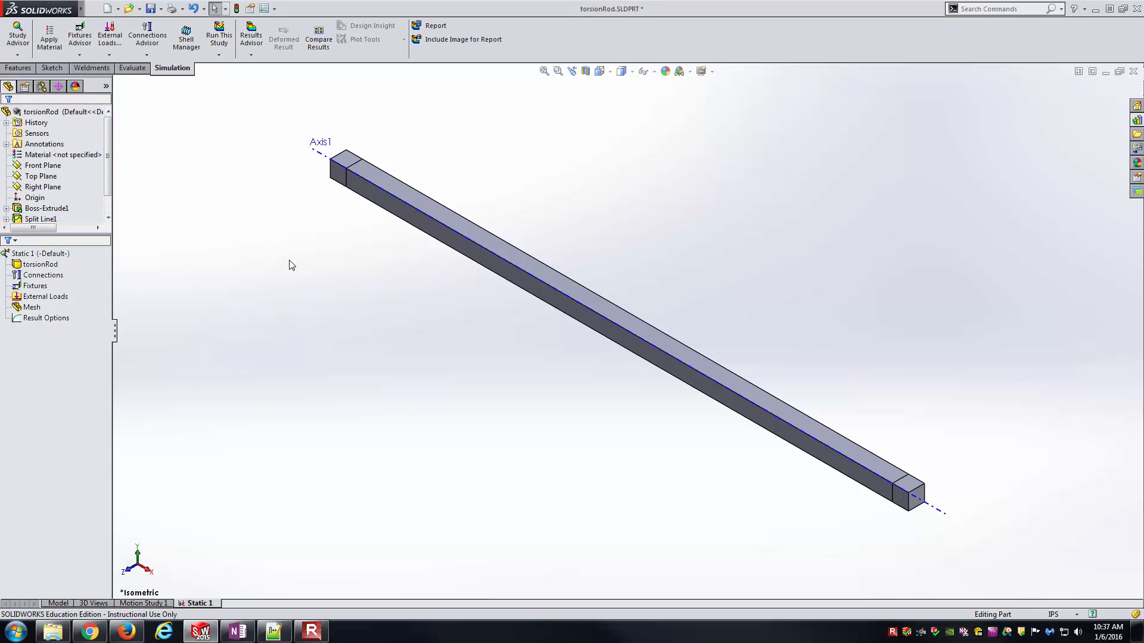
- Assign the aluminium alloy 6061-T6 (SS) to the torsionRod body in the static study
{"action": "left_click", "coordinate": [43, 265]}
{"action": "right_click", "coordinate": [43, 269]}
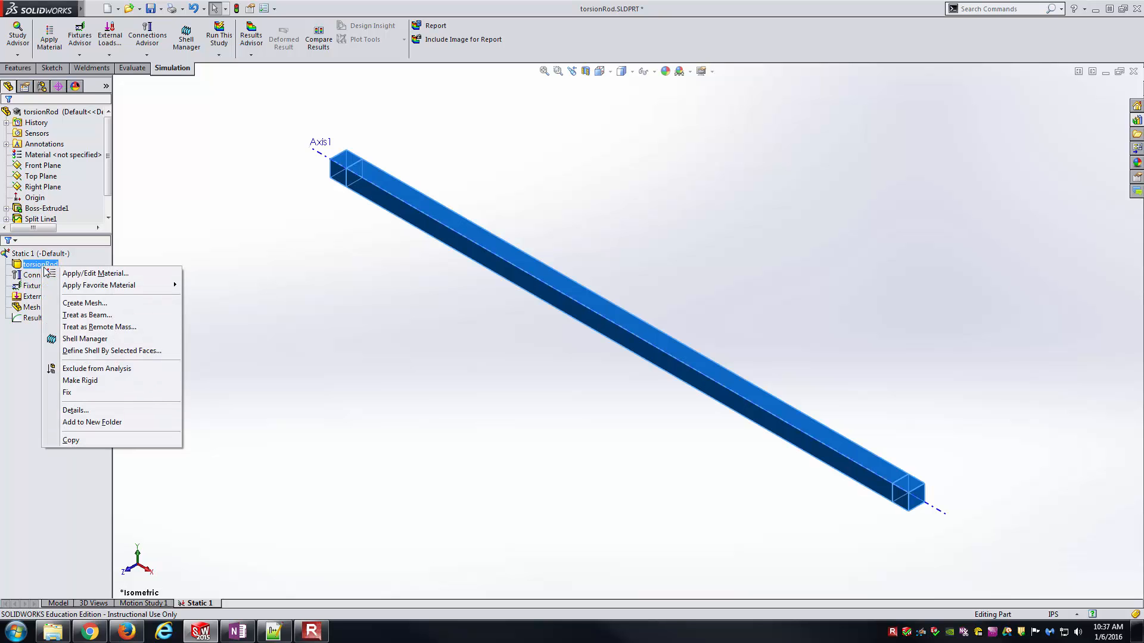
{"action": "left_click", "coordinate": [88, 273]}
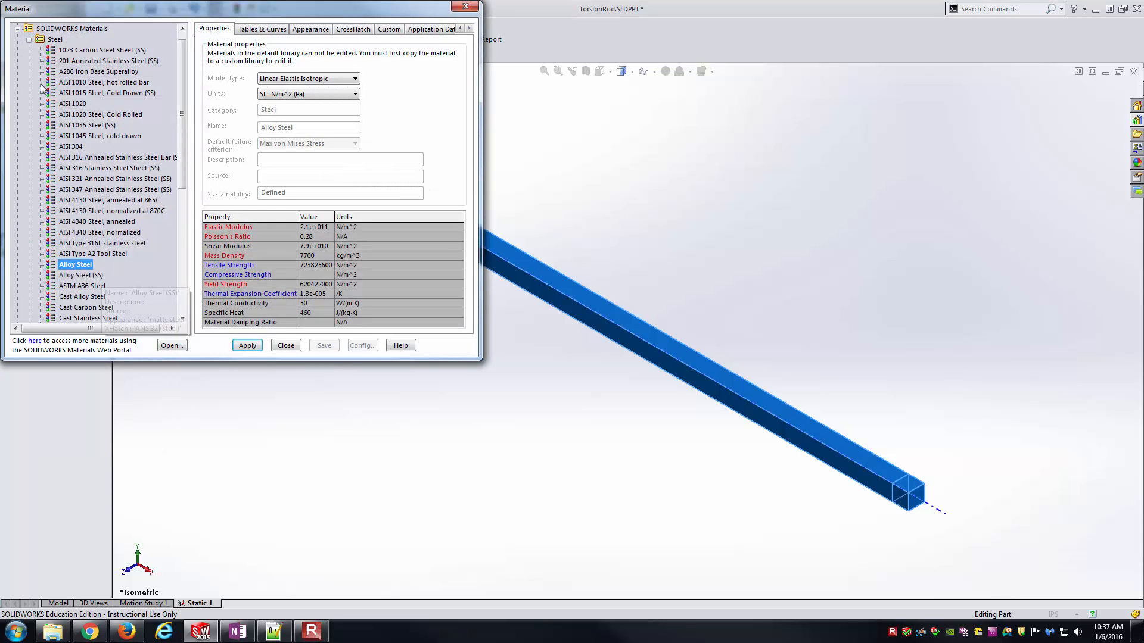
{"action": "left_click", "coordinate": [29, 39]}
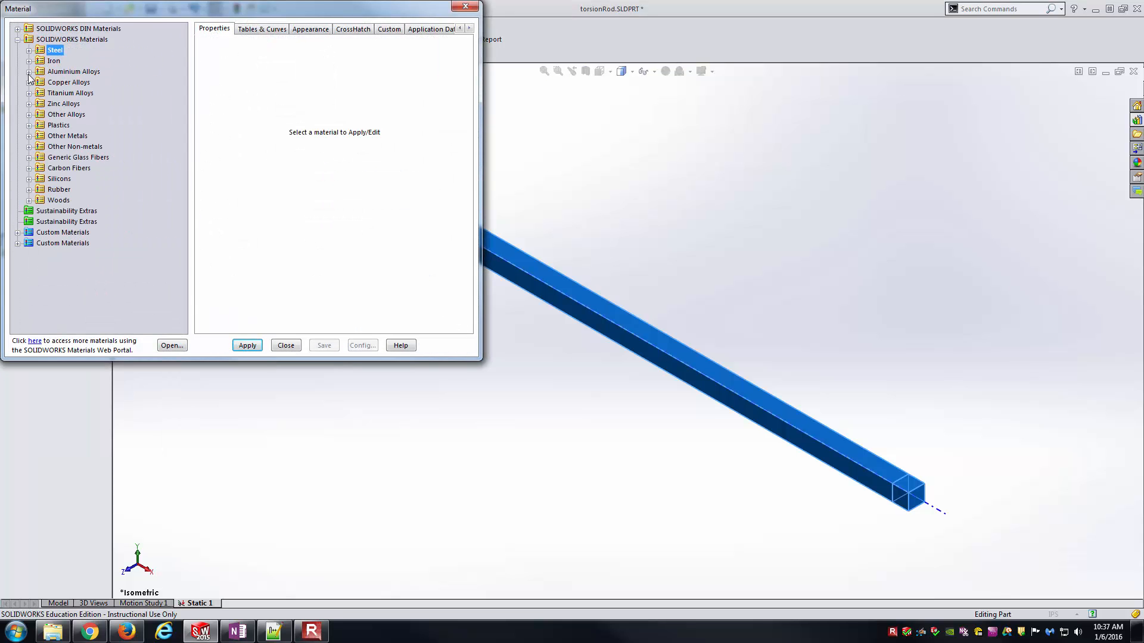
{"action": "left_click", "coordinate": [29, 74]}
{"action": "scroll", "coordinate": [119, 179], "scroll_direction": "down", "scroll_amount": 15}
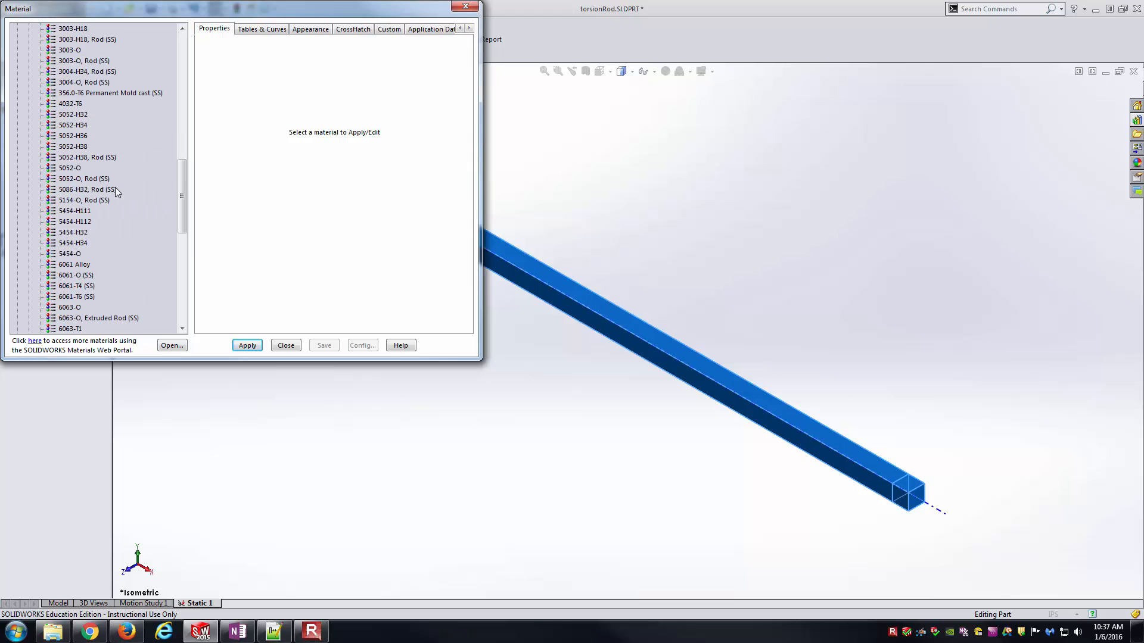
{"action": "left_click", "coordinate": [100, 296]}
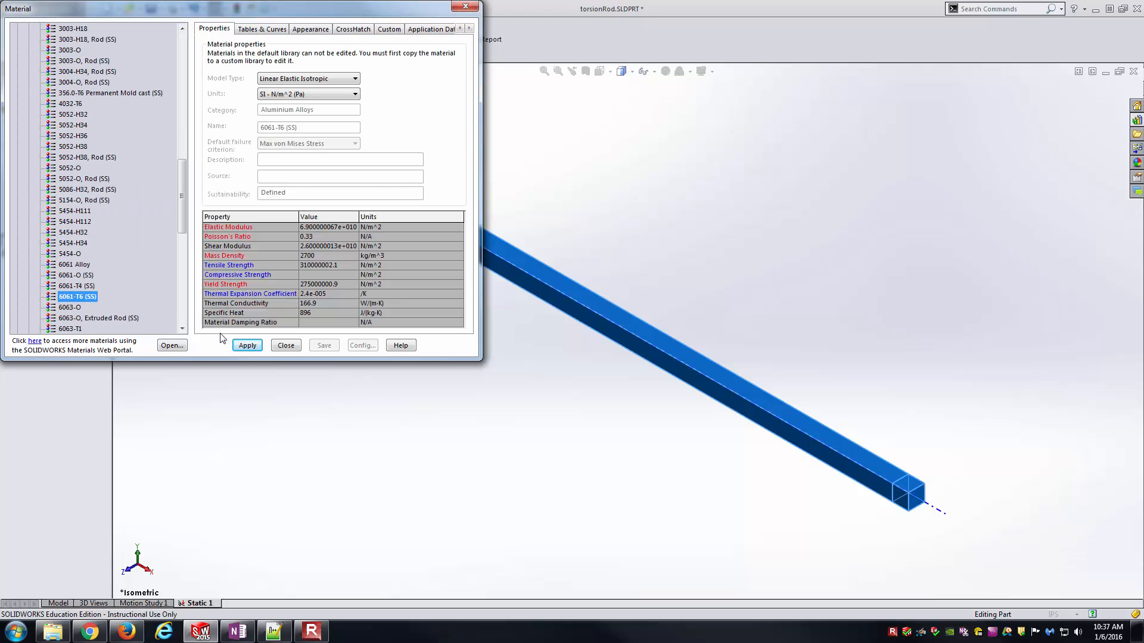
{"action": "left_click", "coordinate": [252, 351]}
{"action": "left_click", "coordinate": [286, 346]}
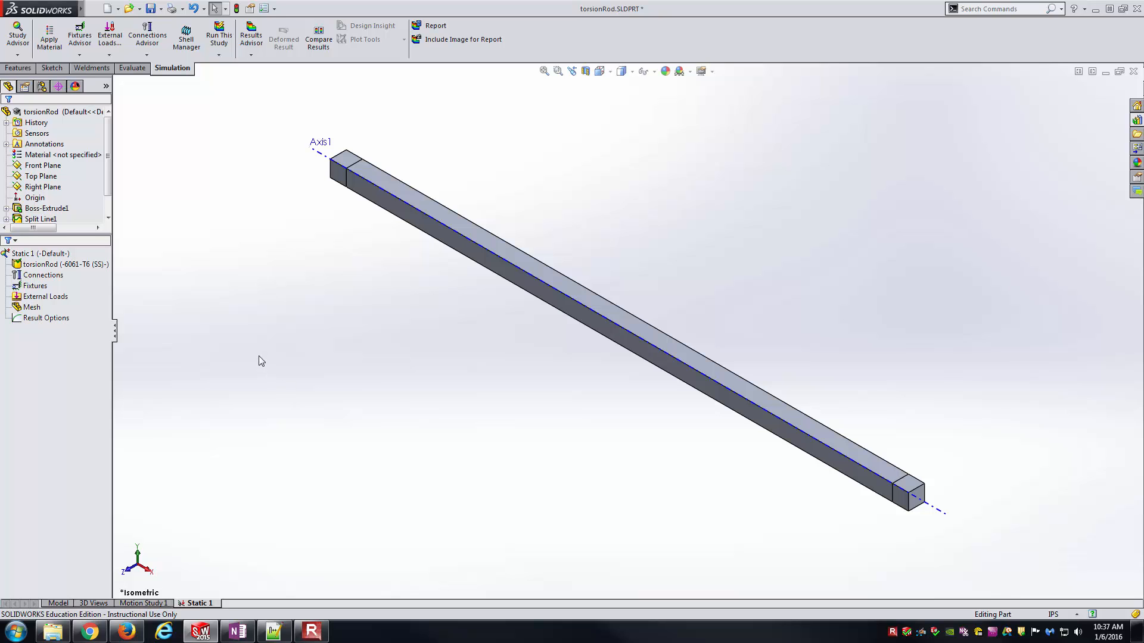
- Add a Fixed Geometry fixture to the four side faces of the split region at the rod's end nearest the Axis1 label
{"action": "left_click", "coordinate": [55, 277]}
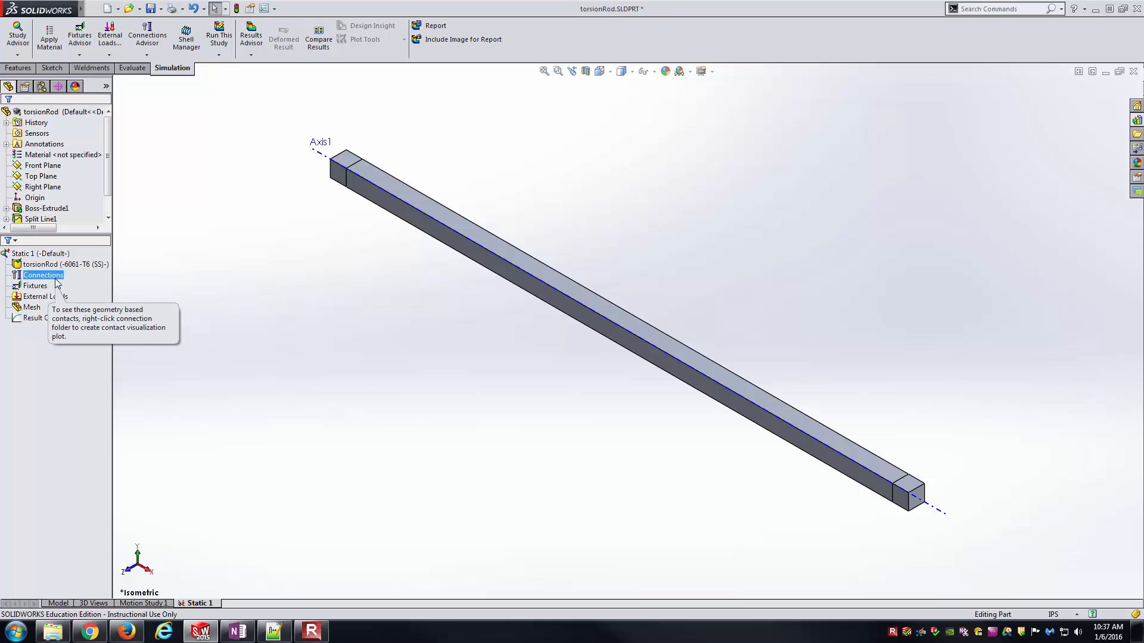
{"action": "left_click", "coordinate": [47, 288]}
{"action": "right_click", "coordinate": [44, 290]}
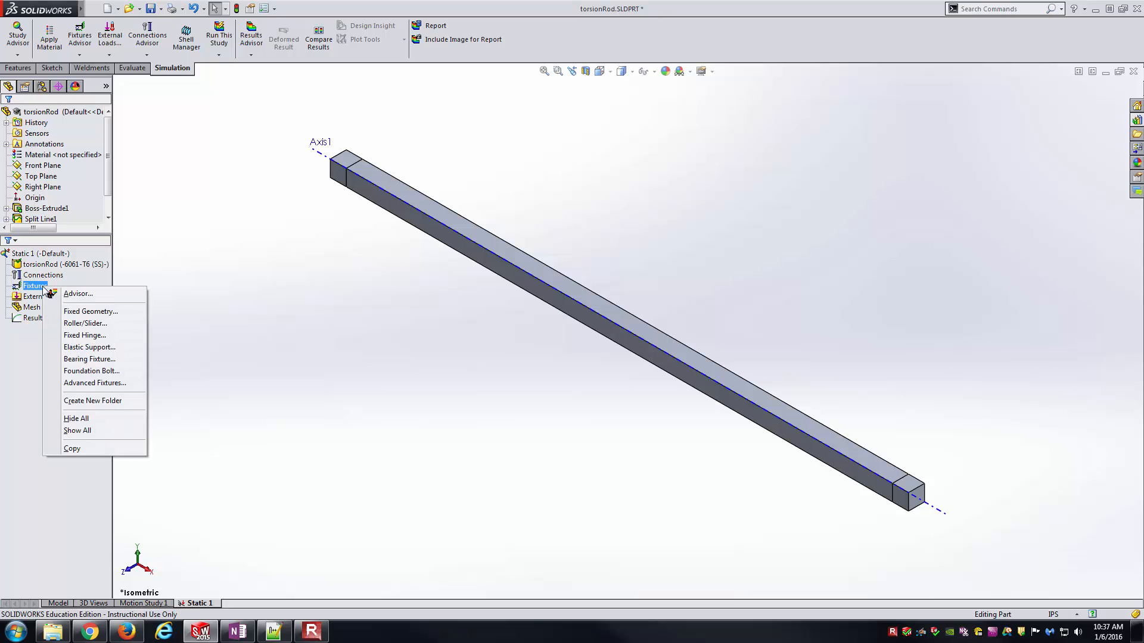
{"action": "left_click", "coordinate": [91, 312]}
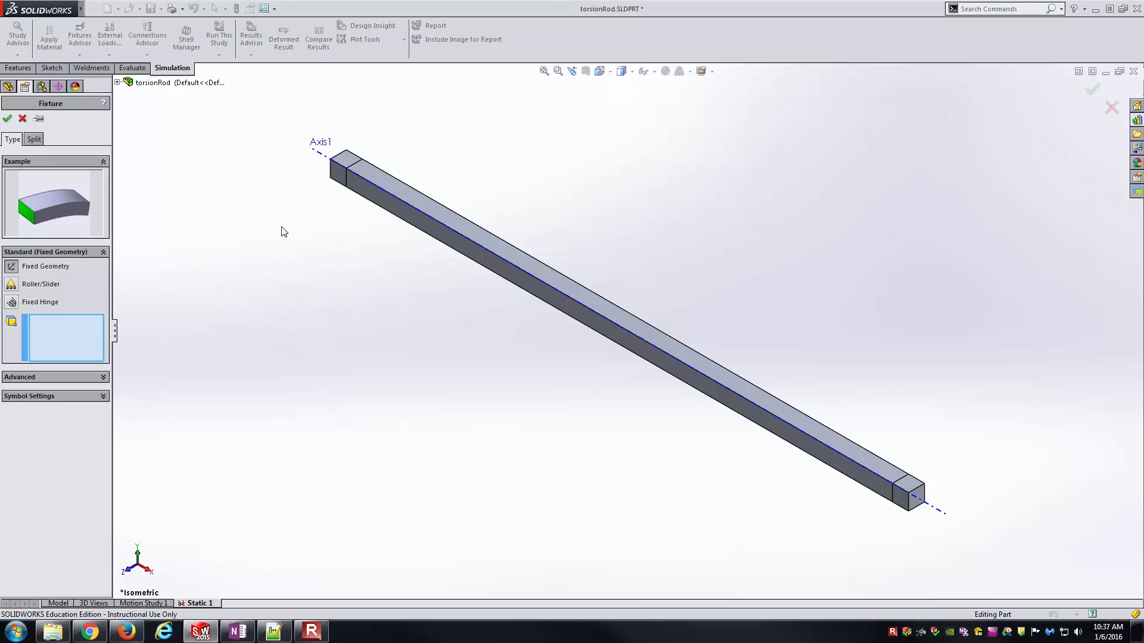
{"action": "scroll", "coordinate": [358, 149], "scroll_direction": "down", "scroll_amount": 3}
{"action": "left_click", "coordinate": [389, 281]}
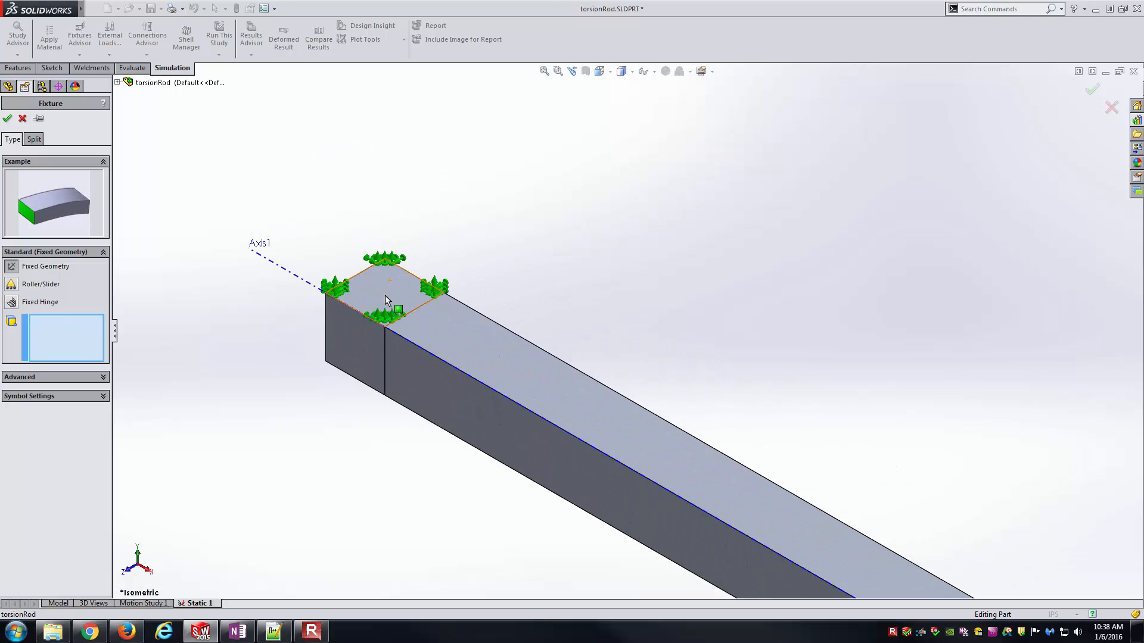
{"action": "left_click", "coordinate": [360, 340]}
{"action": "middle_click_drag", "start_coordinate": [360, 341], "coordinate": [411, 149]}
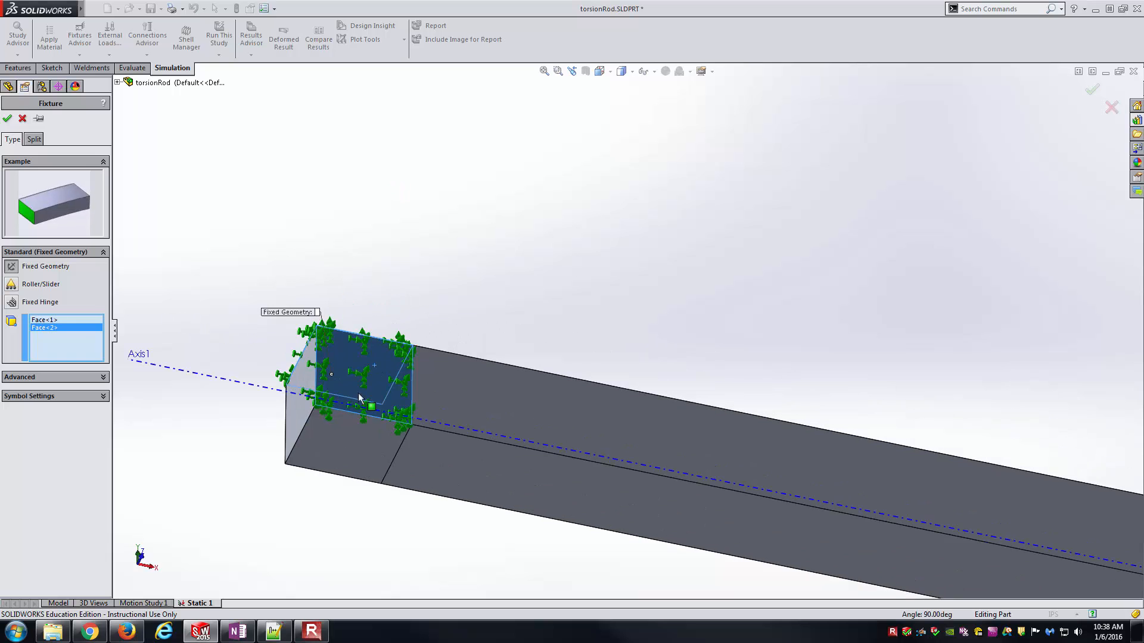
{"action": "left_click", "coordinate": [353, 428]}
{"action": "middle_click_drag", "start_coordinate": [353, 428], "coordinate": [477, 366]}
{"action": "left_click", "coordinate": [227, 448]}
{"action": "middle_click_drag", "start_coordinate": [336, 468], "coordinate": [238, 461]}
{"action": "key", "text": "f"}
{"action": "key", "text": "ctrl+7"}
{"action": "scroll", "coordinate": [387, 192], "scroll_direction": "down", "scroll_amount": 8}
{"action": "middle_click_drag", "start_coordinate": [492, 221], "coordinate": [494, 180]}
{"action": "key", "text": "Return"}
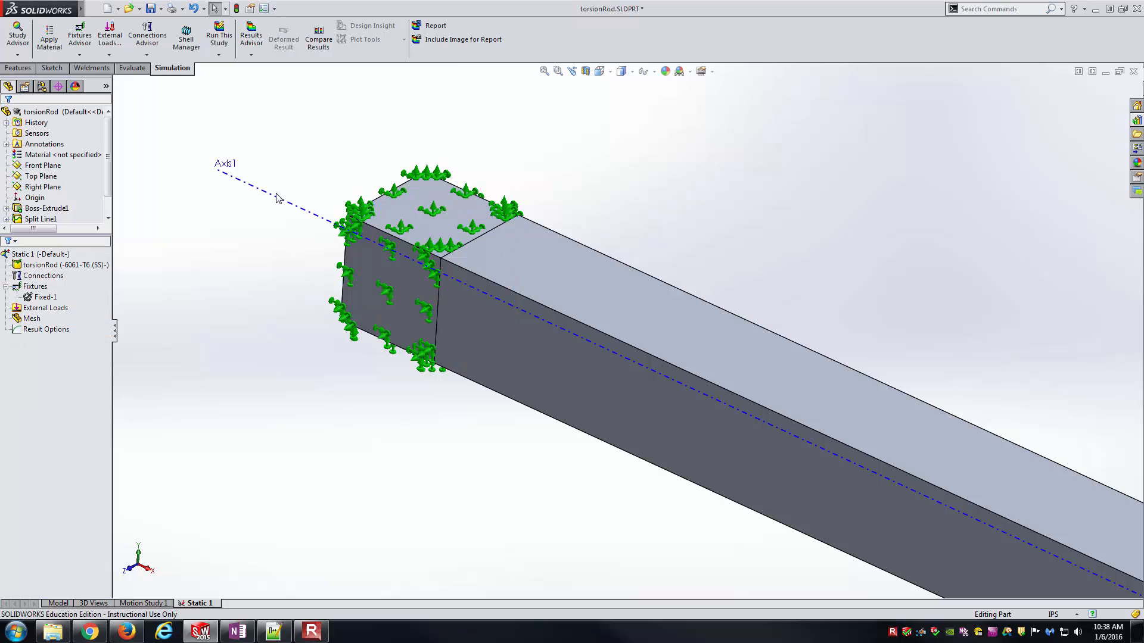
{"action": "middle_click_drag", "start_coordinate": [250, 316], "coordinate": [370, 241]}
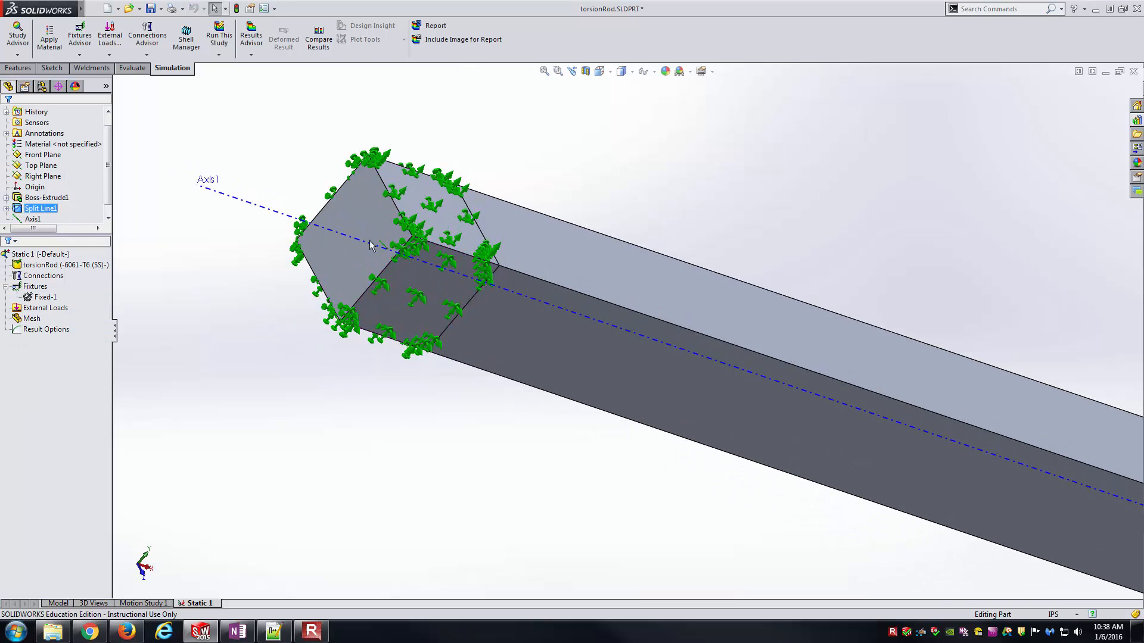
{"action": "left_click", "coordinate": [352, 210]}
{"action": "left_click", "coordinate": [298, 360]}
{"action": "key", "text": "f"}
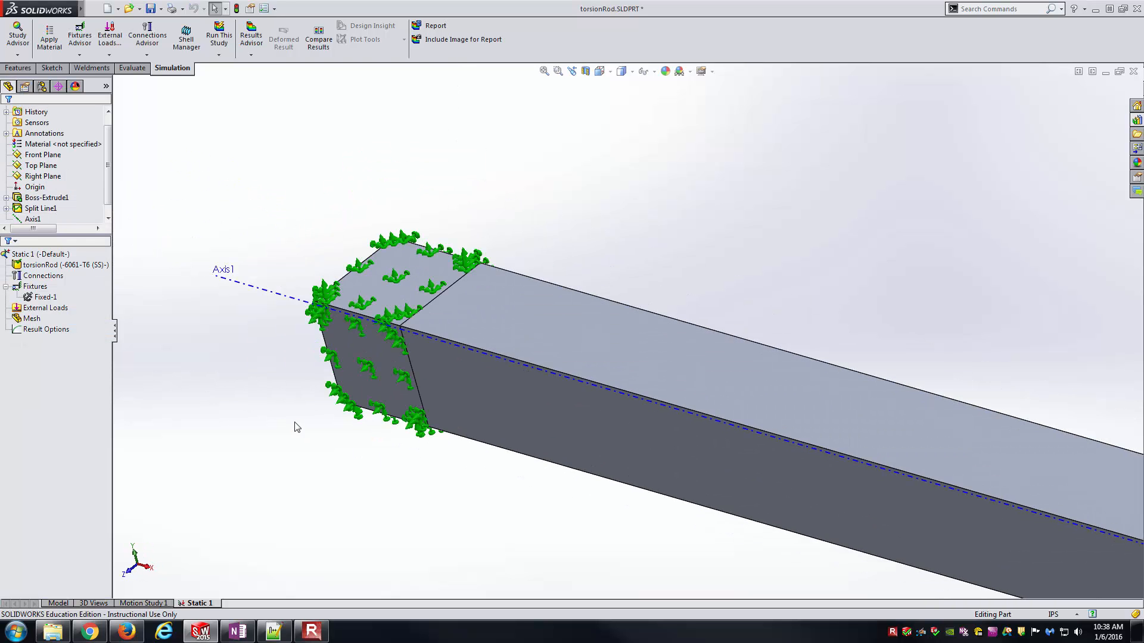
- Start a torque load on the four side faces of the split region at the rod's unfixed end
{"action": "key", "text": "ctrl+7"}
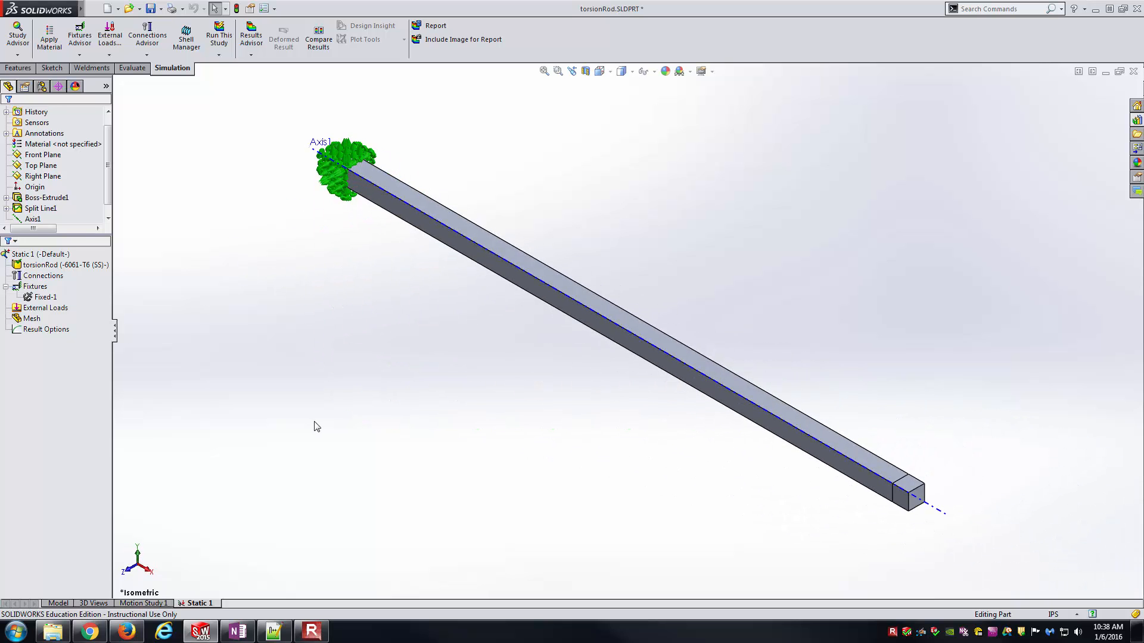
{"action": "scroll", "coordinate": [928, 490], "scroll_direction": "down", "scroll_amount": 5}
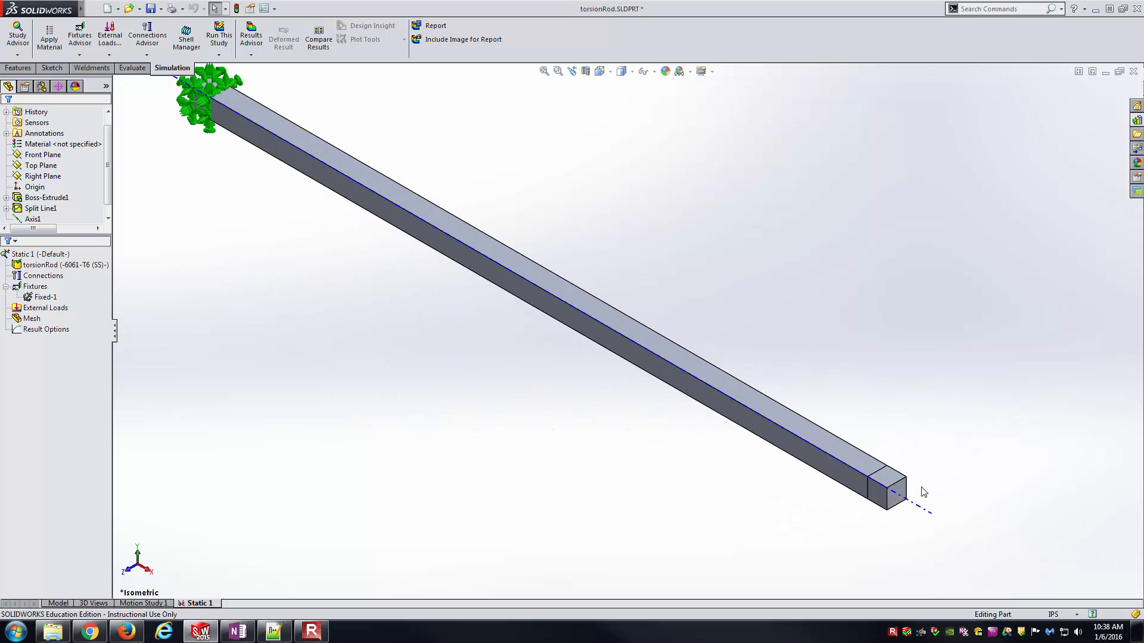
{"action": "scroll", "coordinate": [659, 375], "scroll_direction": "down", "scroll_amount": 3}
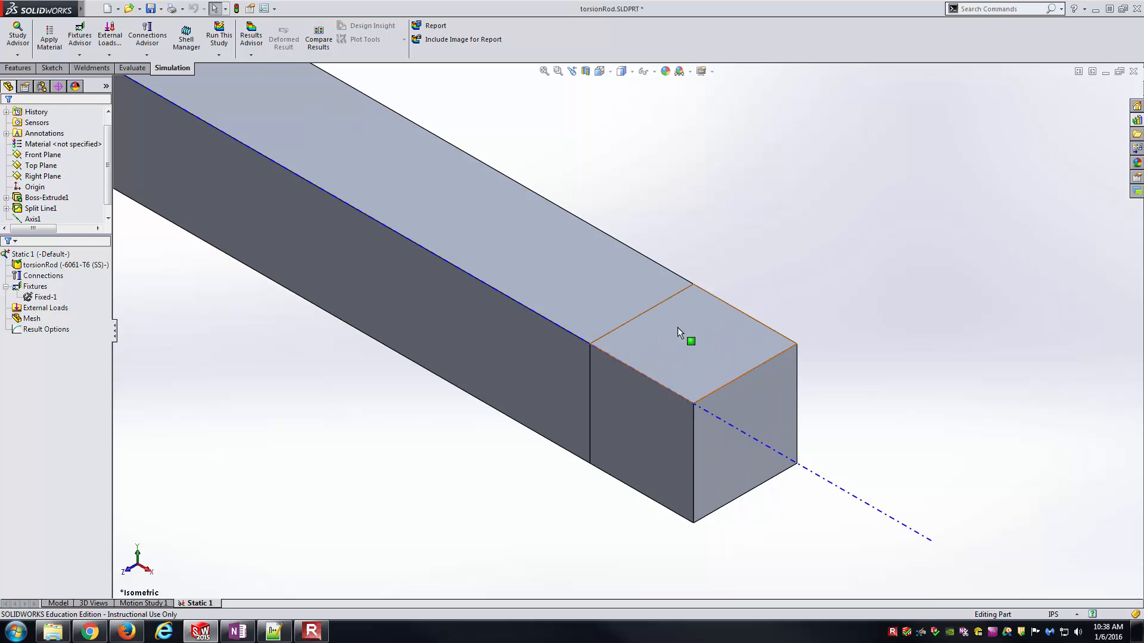
{"action": "left_click", "coordinate": [5, 286]}
{"action": "right_click", "coordinate": [28, 299]}
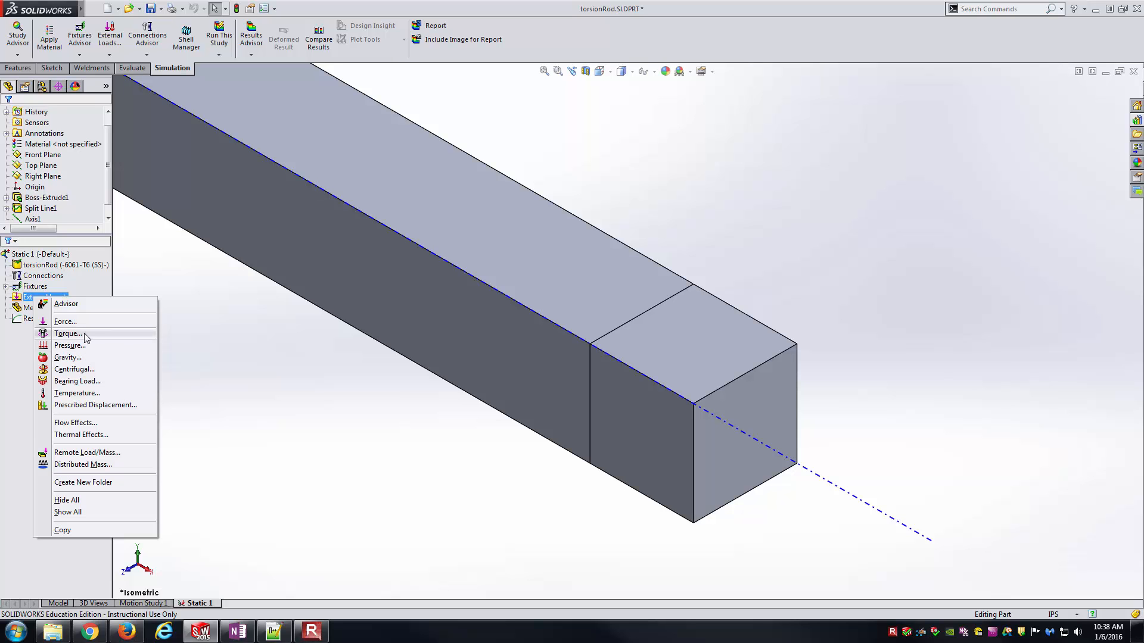
{"action": "left_click", "coordinate": [95, 294]}
{"action": "right_click", "coordinate": [48, 299]}
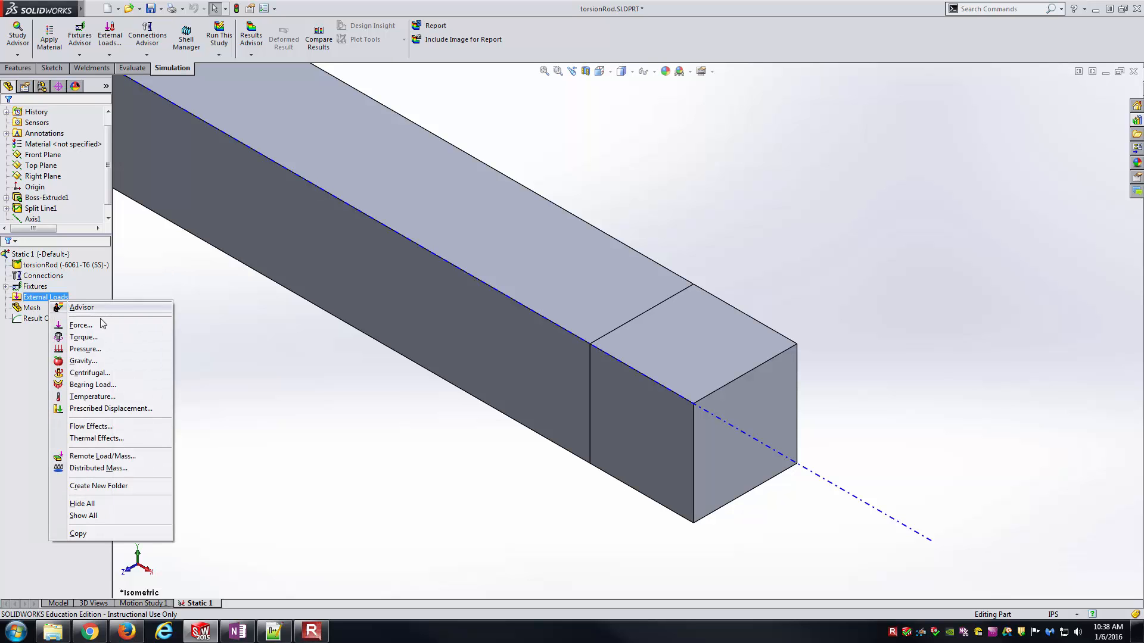
{"action": "left_click", "coordinate": [96, 338]}
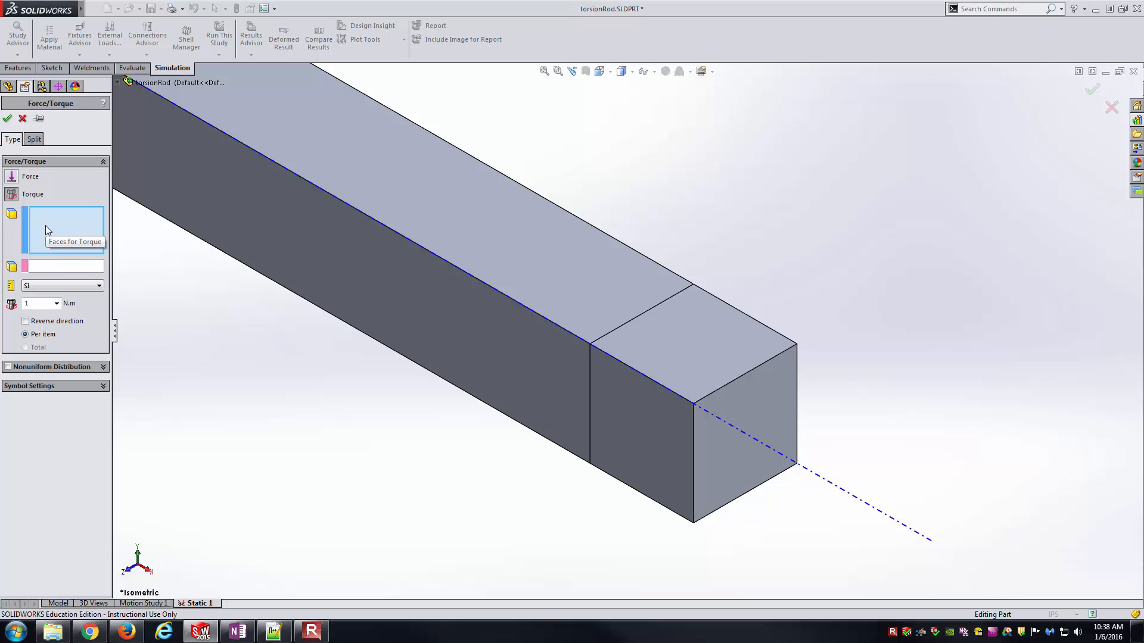
{"action": "left_click", "coordinate": [641, 435]}
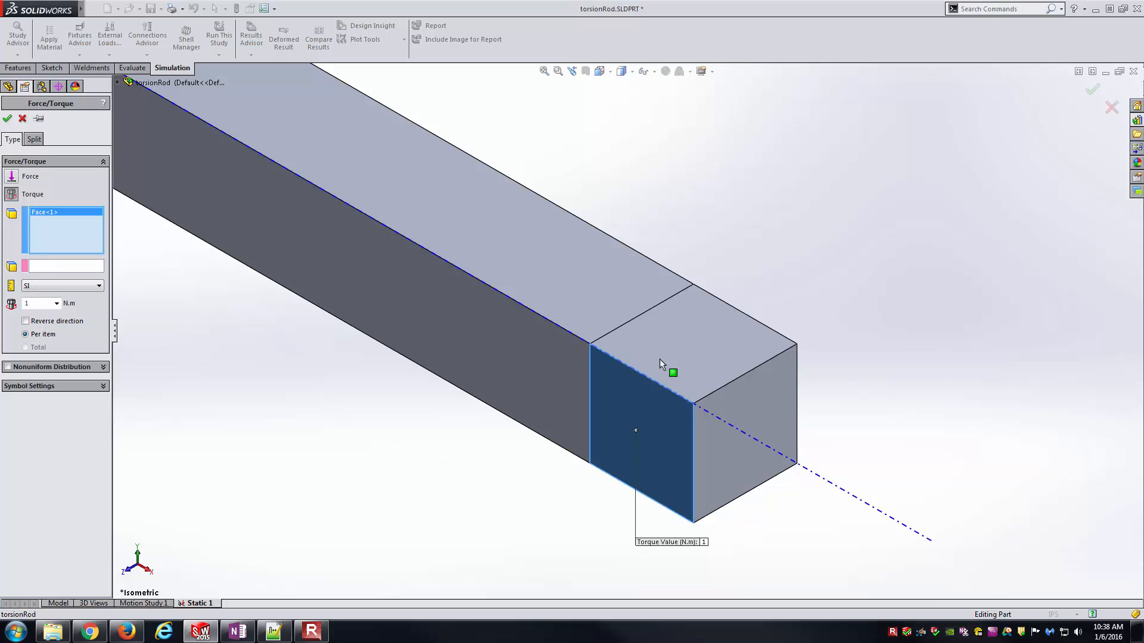
{"action": "left_click", "coordinate": [673, 353]}
{"action": "middle_click_drag", "start_coordinate": [673, 352], "coordinate": [763, 380]}
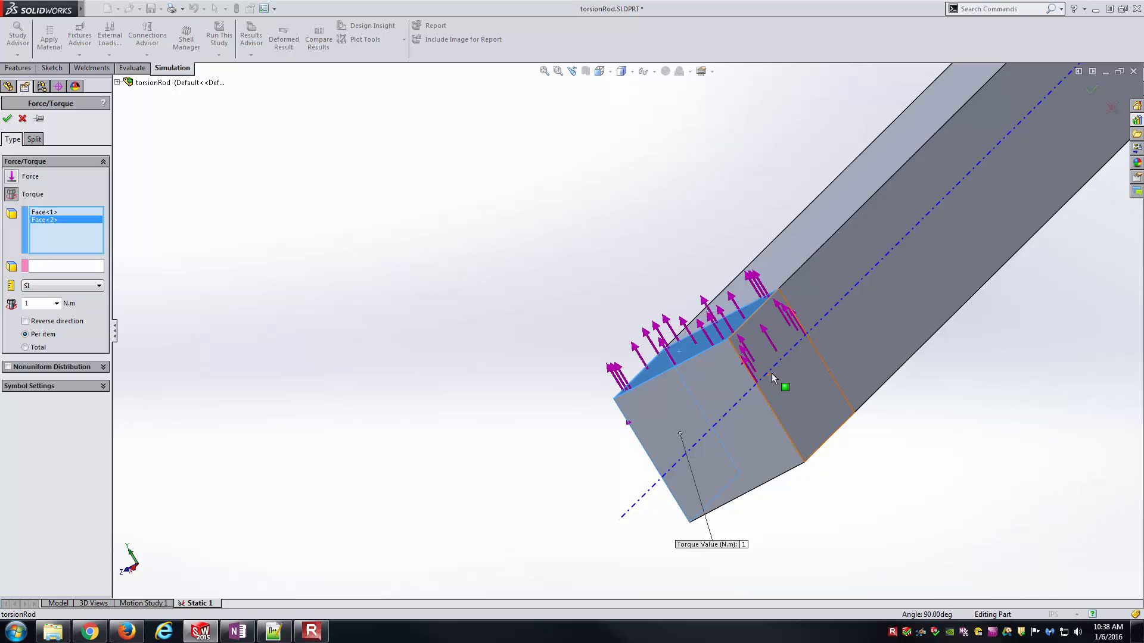
{"action": "left_click", "coordinate": [802, 431]}
{"action": "middle_click_drag", "start_coordinate": [802, 431], "coordinate": [765, 324]}
{"action": "left_click", "coordinate": [816, 477]}
{"action": "middle_click_drag", "start_coordinate": [803, 488], "coordinate": [791, 326]}
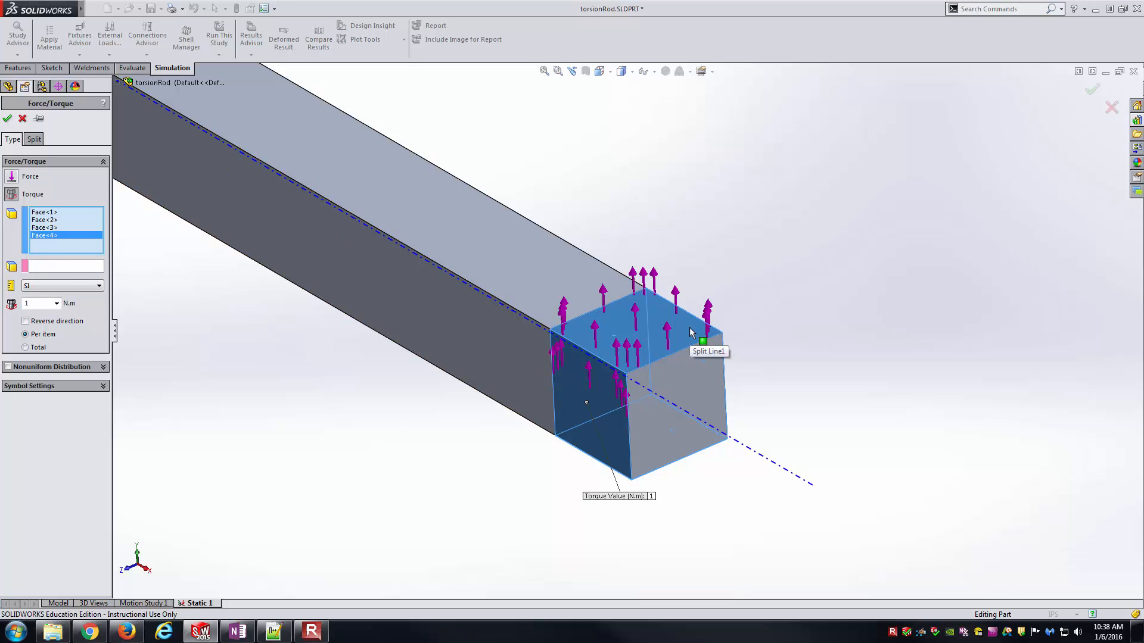
- Set Axis1 as the direction reference for the torque
{"action": "left_click", "coordinate": [70, 267]}
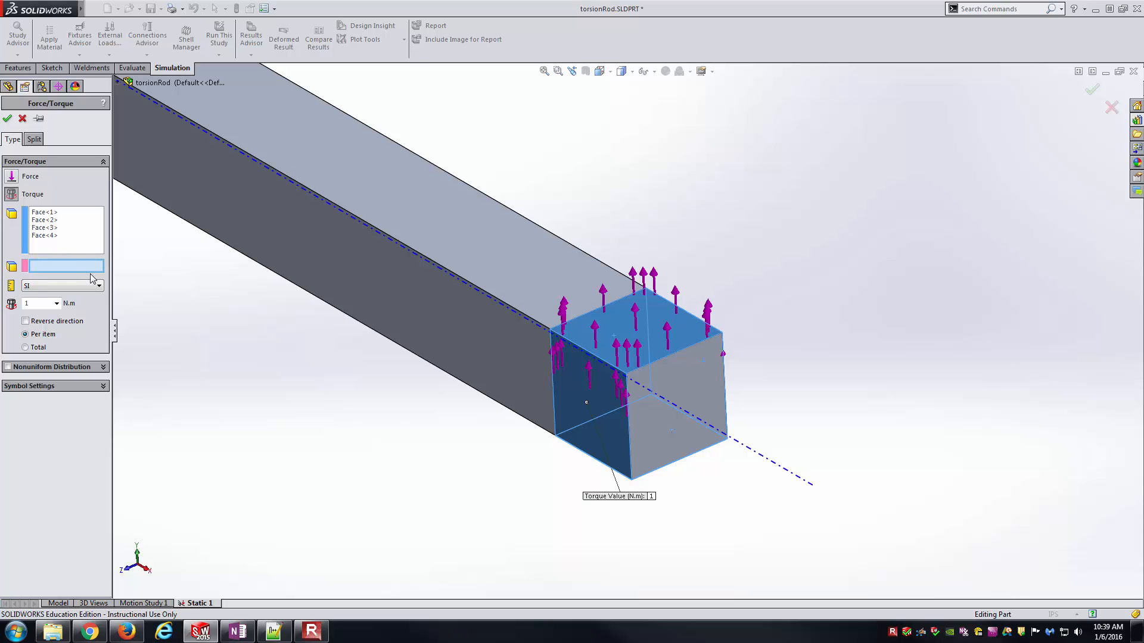
{"action": "scroll", "coordinate": [720, 507], "scroll_direction": "up", "scroll_amount": 5}
{"action": "scroll", "coordinate": [719, 511], "scroll_direction": "up", "scroll_amount": 5}
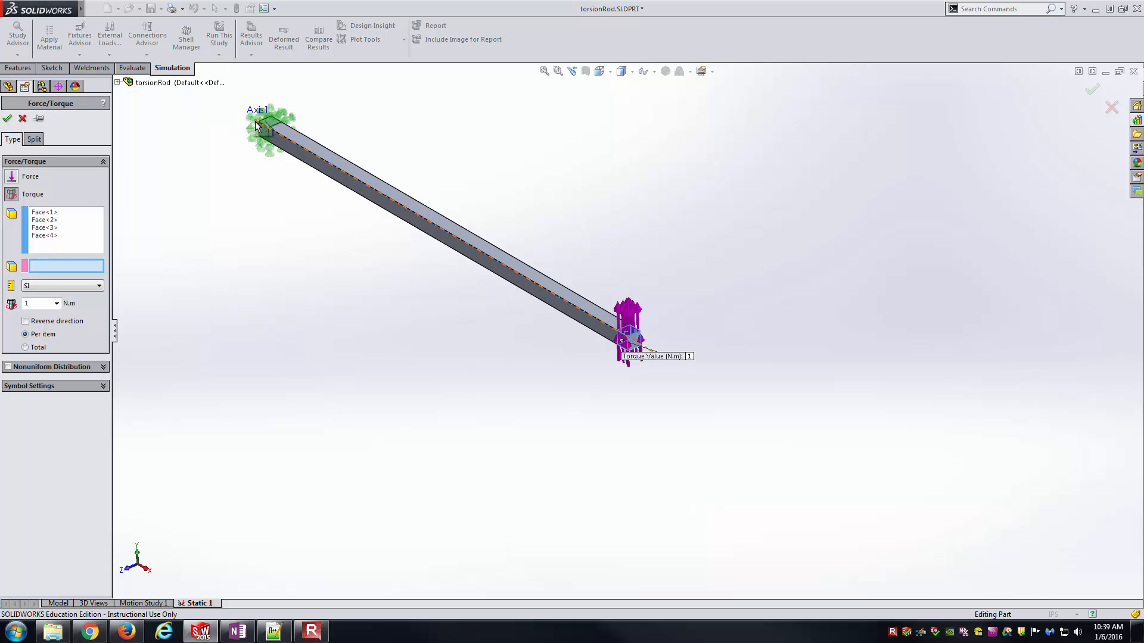
{"action": "scroll", "coordinate": [595, 348], "scroll_direction": "down", "scroll_amount": 5}
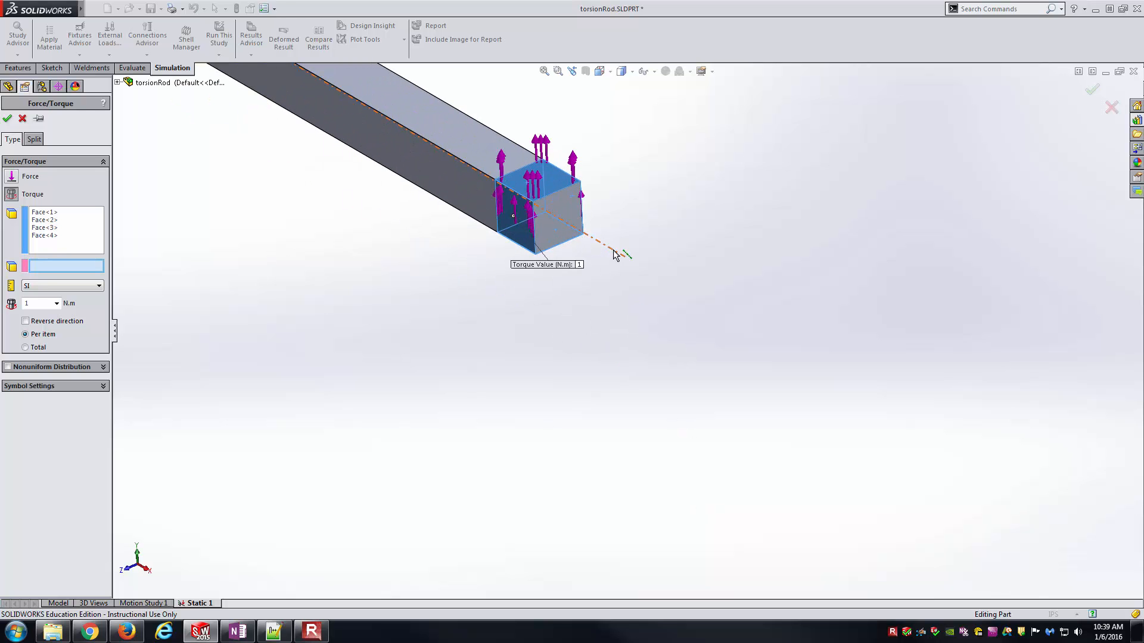
{"action": "left_click", "coordinate": [615, 255]}
{"action": "scroll", "coordinate": [620, 255], "scroll_direction": "down", "scroll_amount": 5}
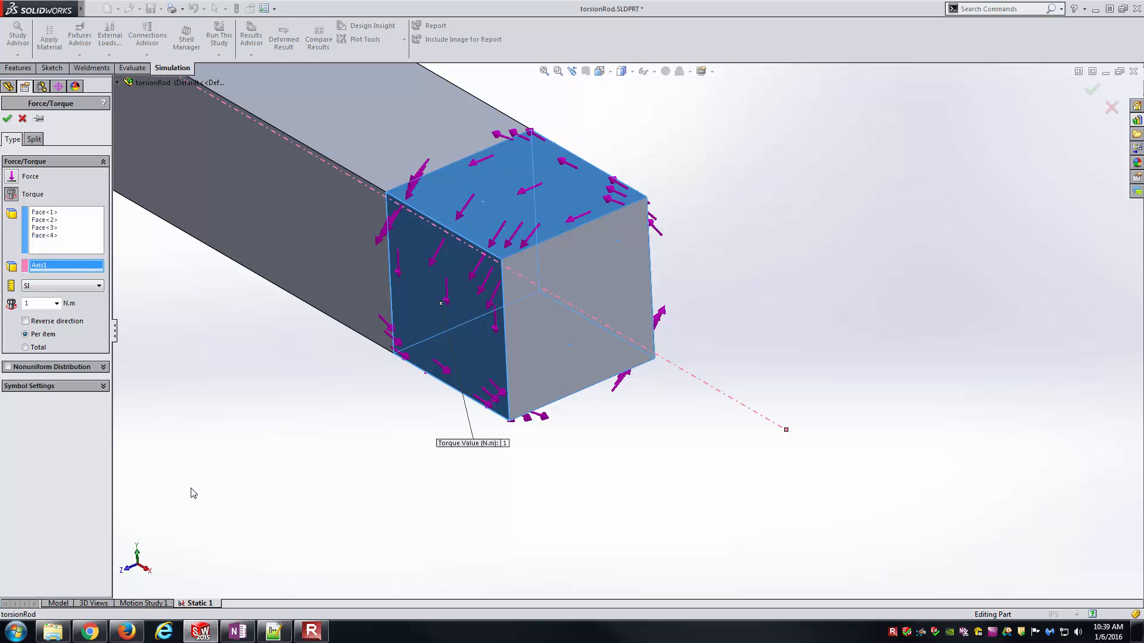
- Set the torque to 500 lbf.in in English (IPS) units, applied as a total over the selected faces, and accept the load
{"action": "left_click", "coordinate": [79, 287]}
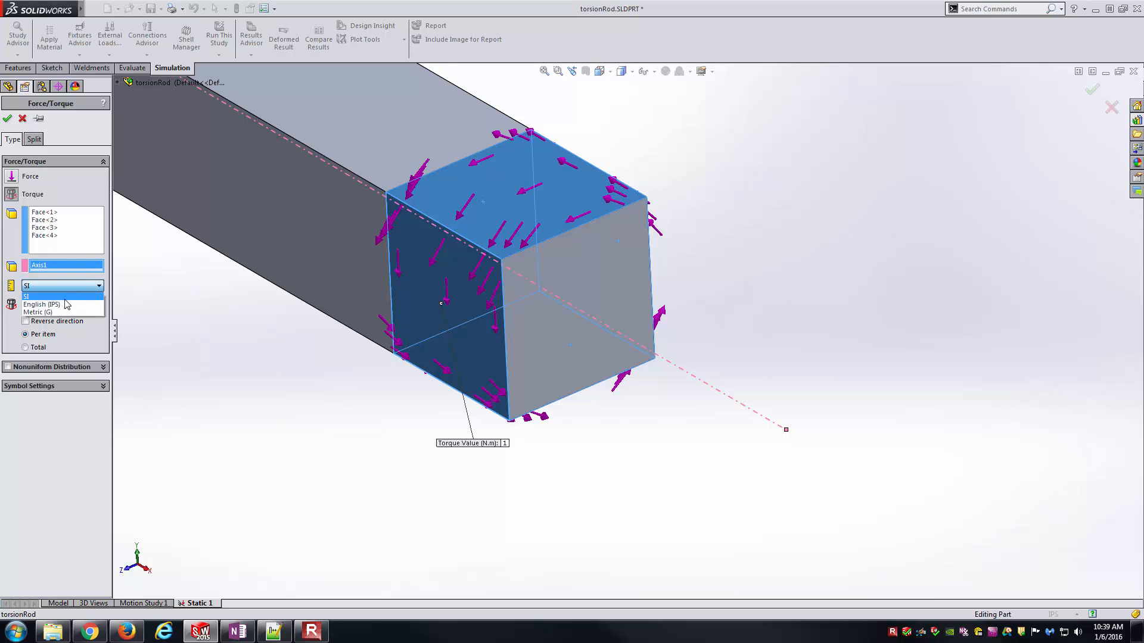
{"action": "left_click", "coordinate": [67, 304]}
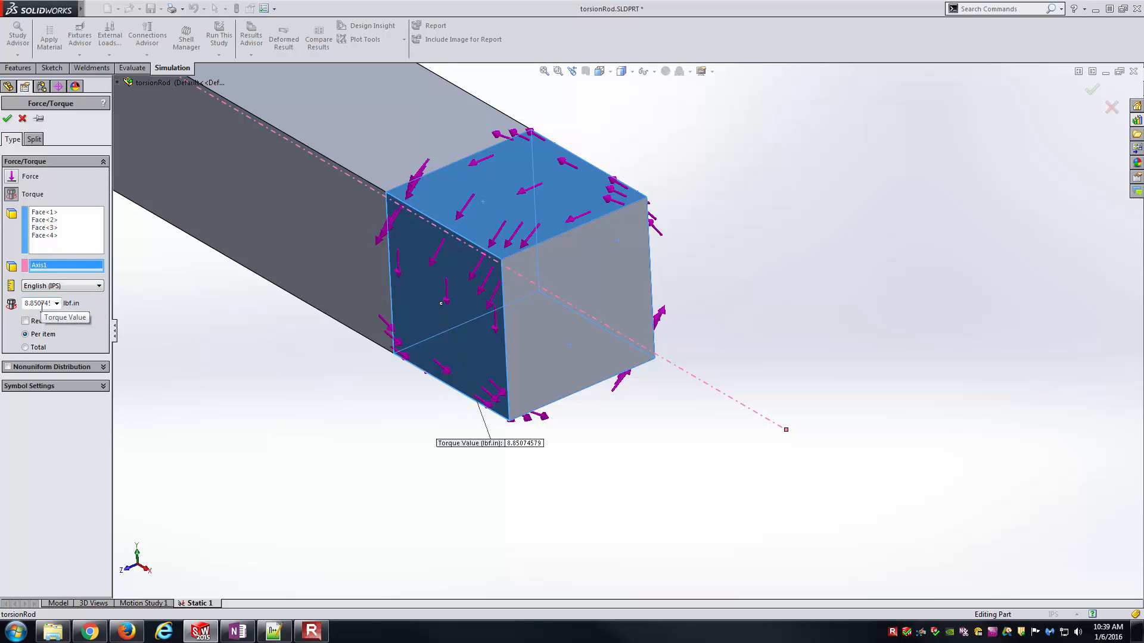
{"action": "left_click", "coordinate": [240, 634]}
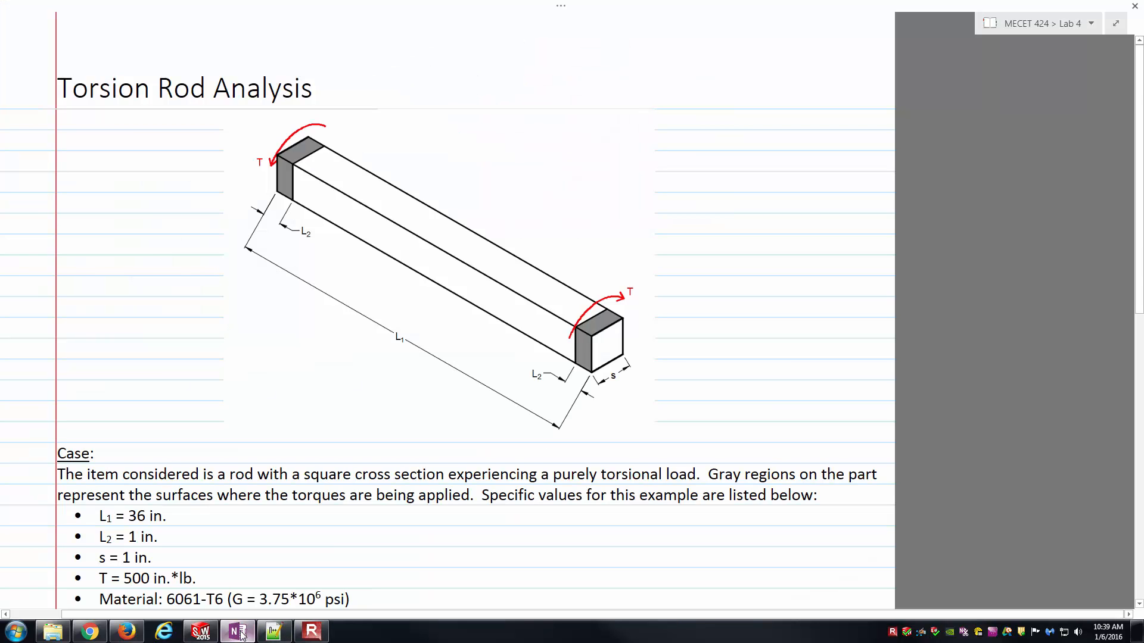
{"action": "left_click", "coordinate": [240, 634]}
{"action": "double_click", "coordinate": [40, 304]}
{"action": "type", "text": "500"}
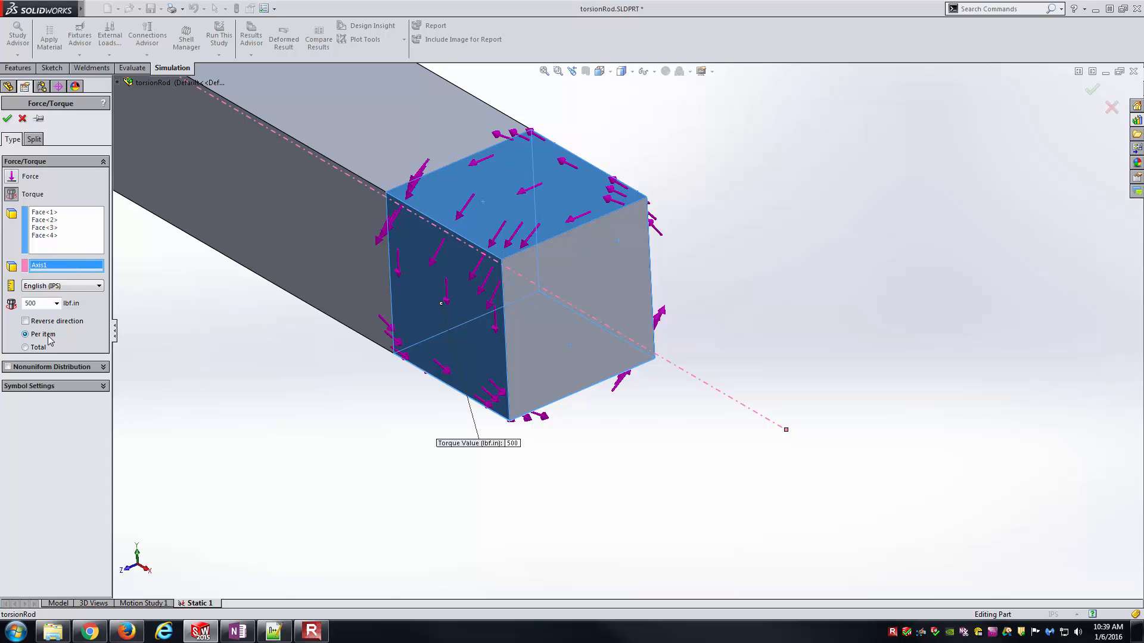
{"action": "left_click", "coordinate": [37, 349]}
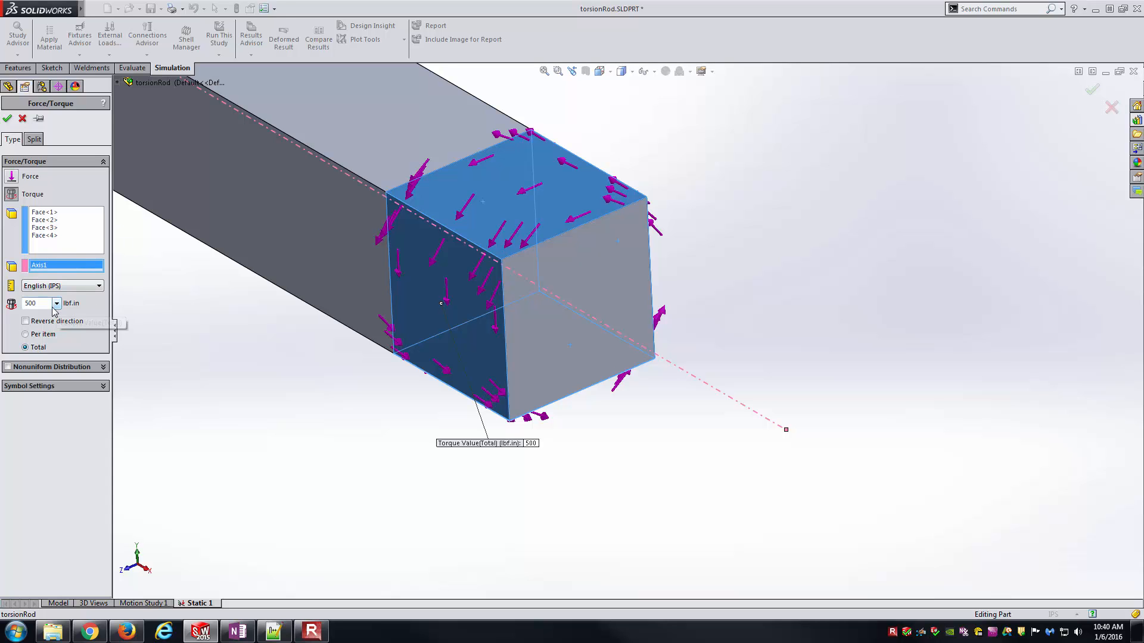
{"action": "left_click", "coordinate": [8, 121]}
{"action": "key", "text": "ctrl+7"}
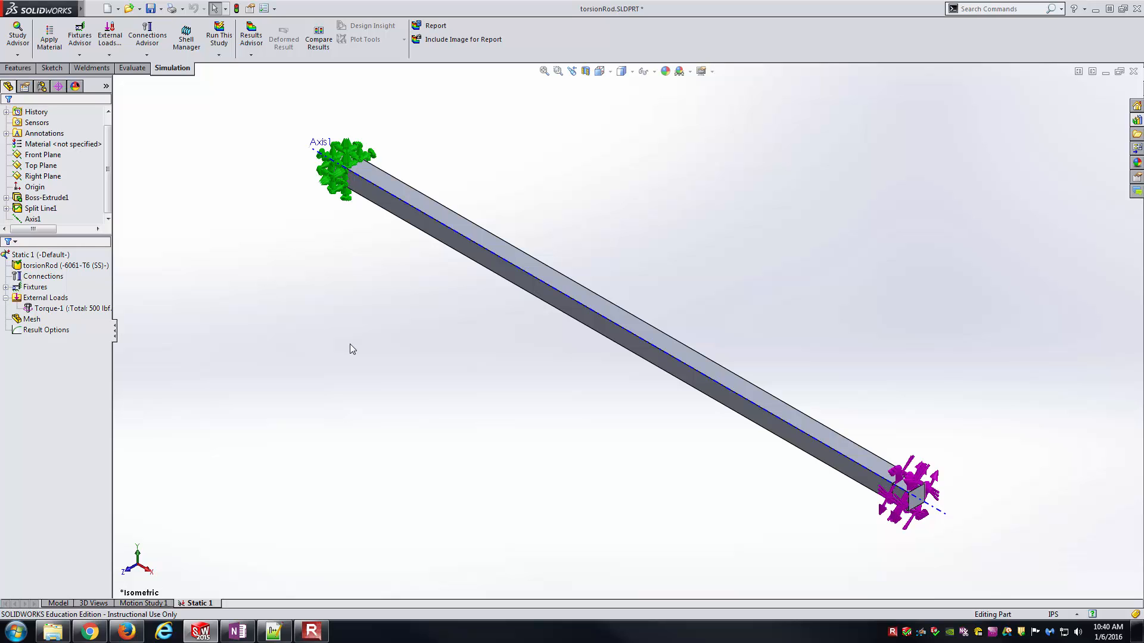
- Create the rod's solid mesh at the default mesh density
{"action": "right_click", "coordinate": [30, 319]}
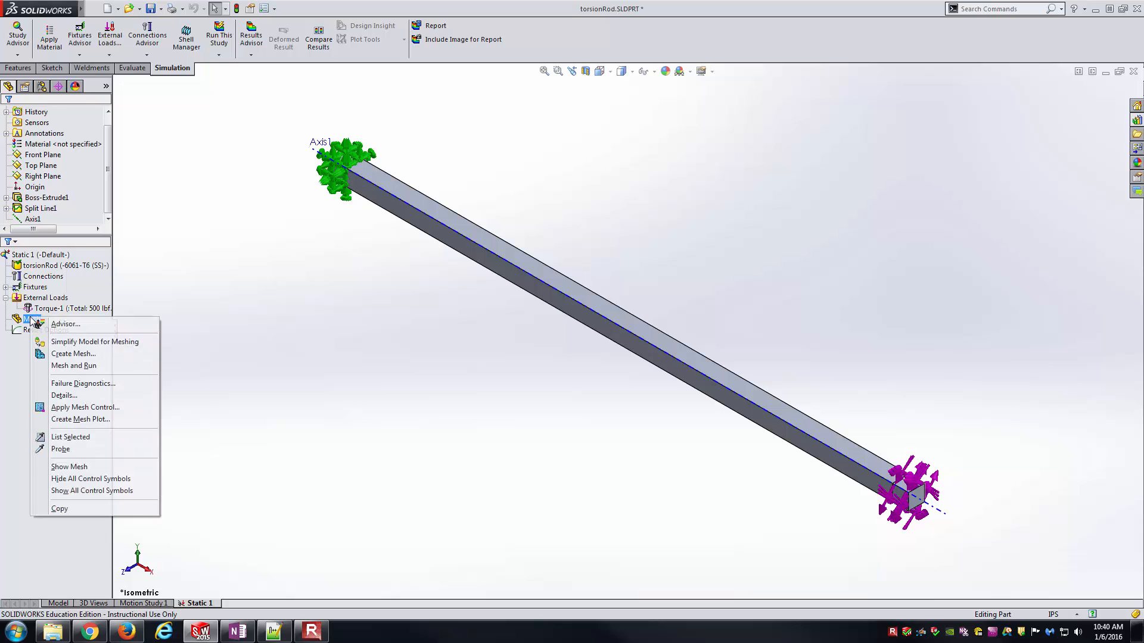
{"action": "left_click", "coordinate": [79, 356]}
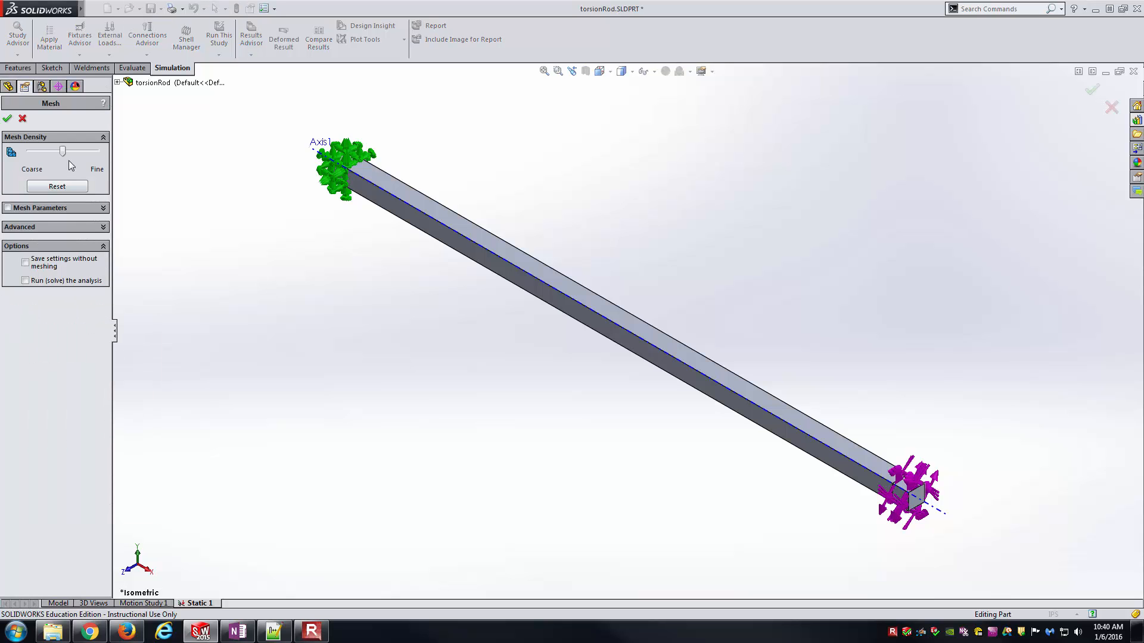
{"action": "left_click", "coordinate": [7, 118]}
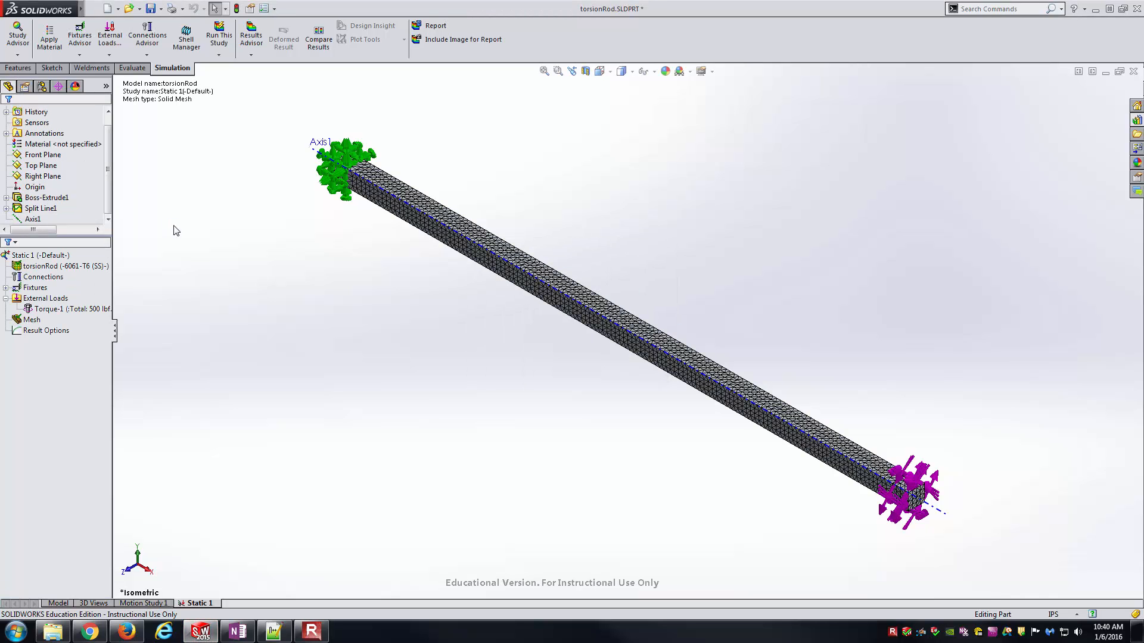
- Run the static study on the meshed rod and view the deformed stress result over its whole length
{"action": "scroll", "coordinate": [563, 286], "scroll_direction": "down", "scroll_amount": 5}
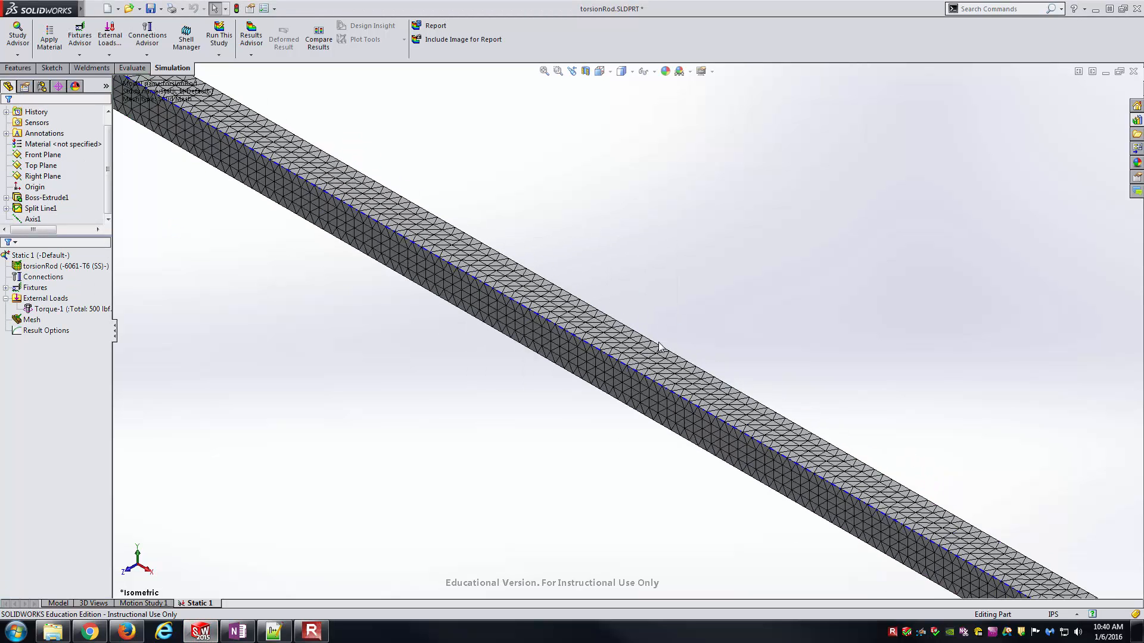
{"action": "left_click", "coordinate": [219, 37]}
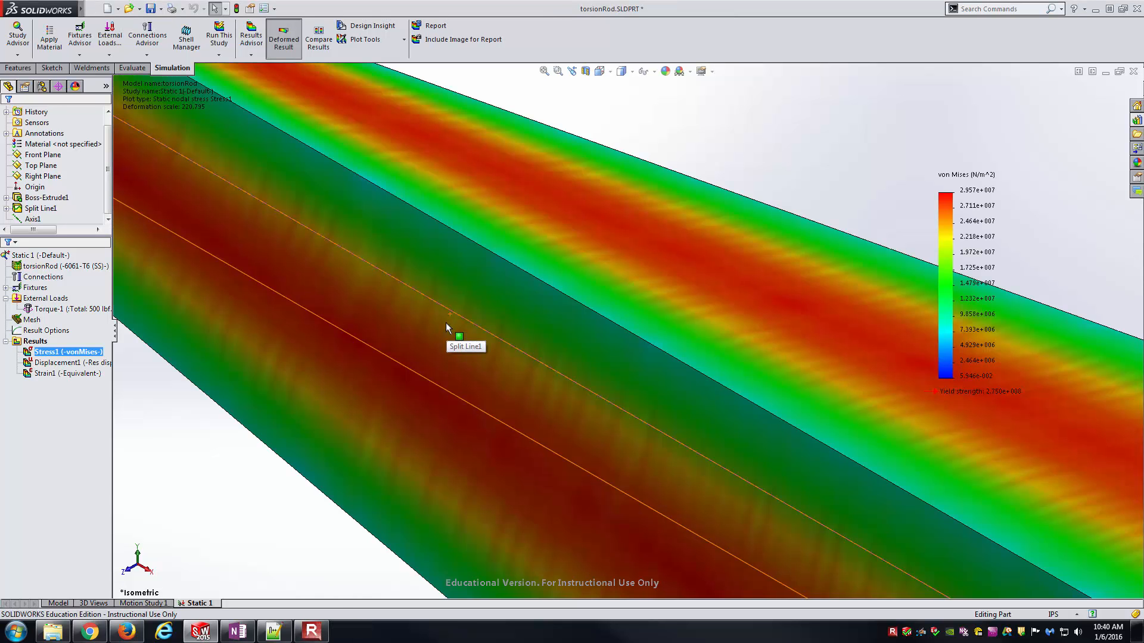
{"action": "scroll", "coordinate": [446, 323], "scroll_direction": "up", "scroll_amount": 6}
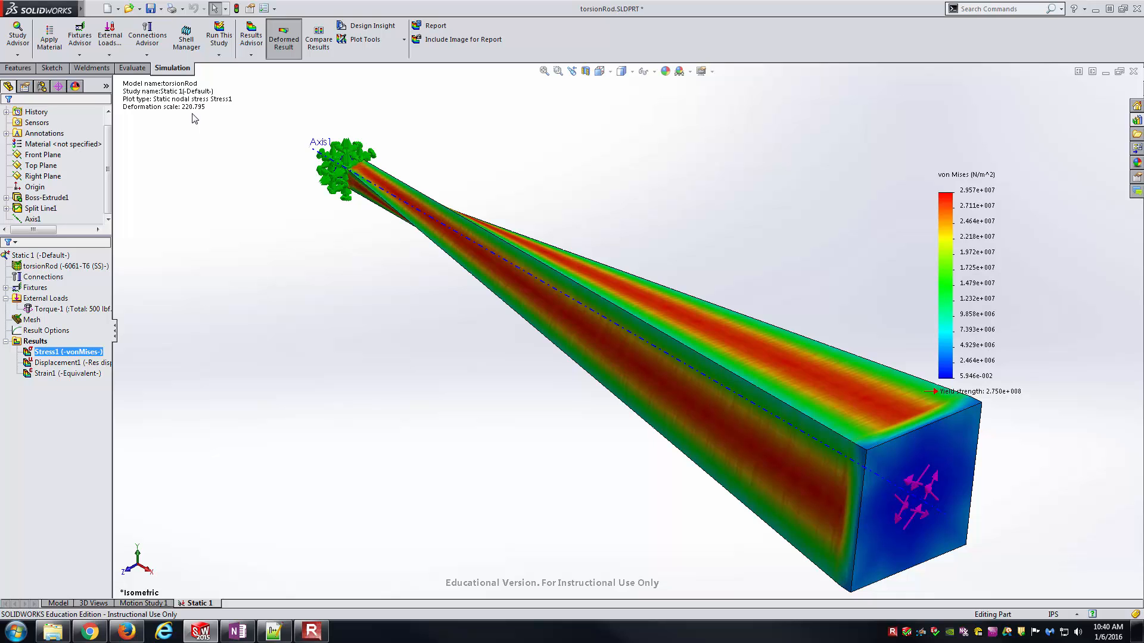
- Edit the stress plot to show TXY: Shear in Y Dir. on YZ Plane in psi, with the deformed shape at true scale
{"action": "right_click", "coordinate": [87, 353]}
{"action": "left_click", "coordinate": [133, 379]}
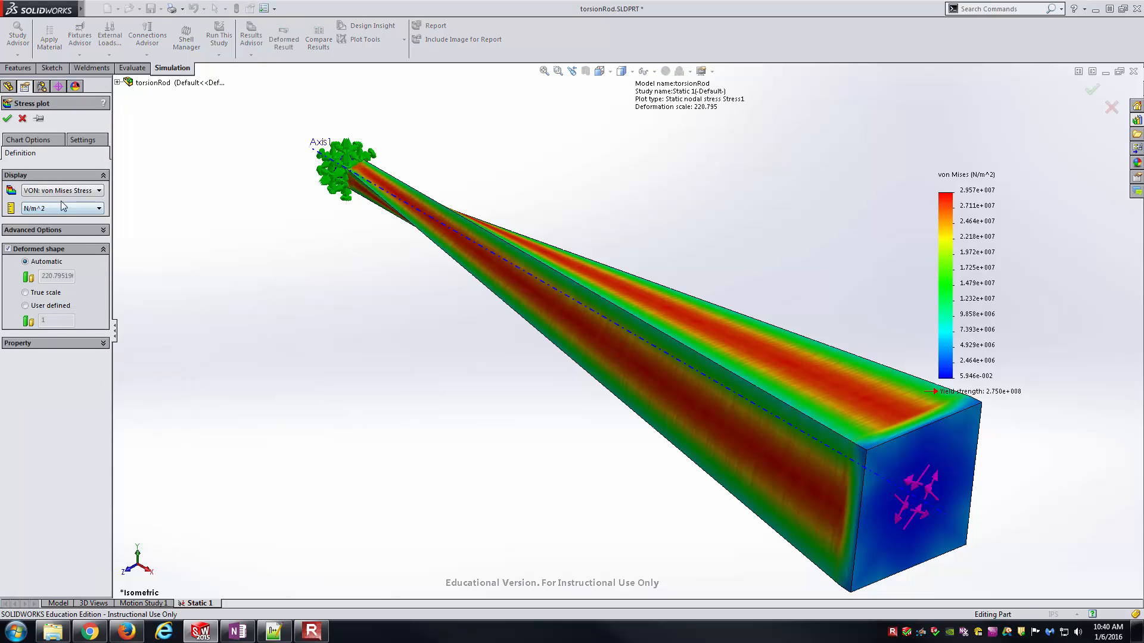
{"action": "left_click", "coordinate": [79, 190]}
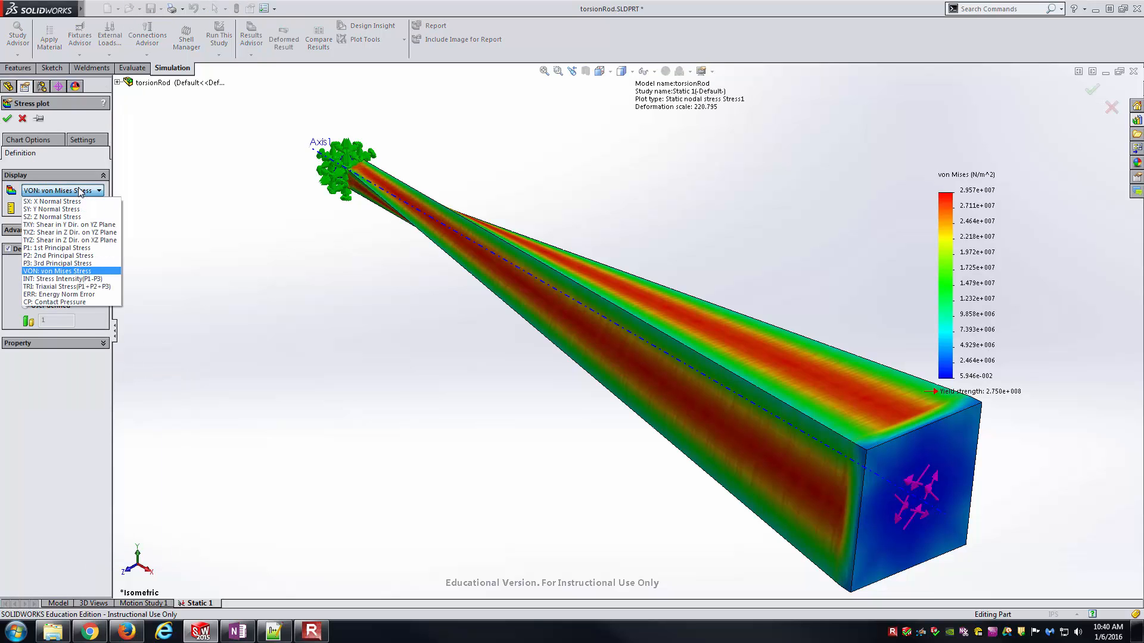
{"action": "left_click", "coordinate": [111, 225]}
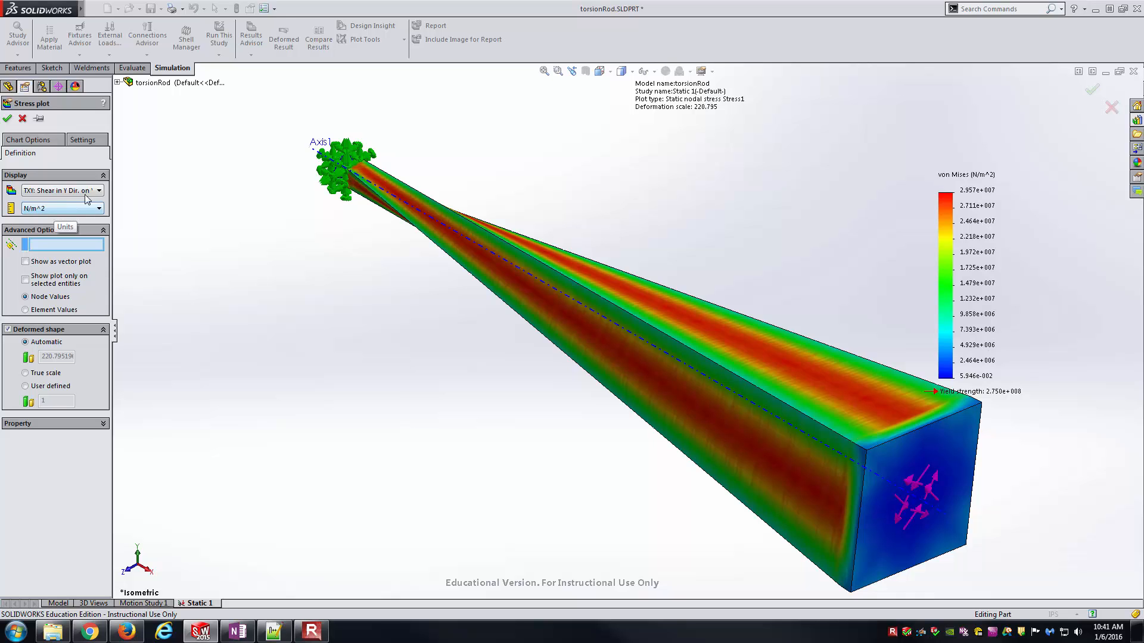
{"action": "left_click", "coordinate": [87, 210]}
{"action": "left_click", "coordinate": [80, 226]}
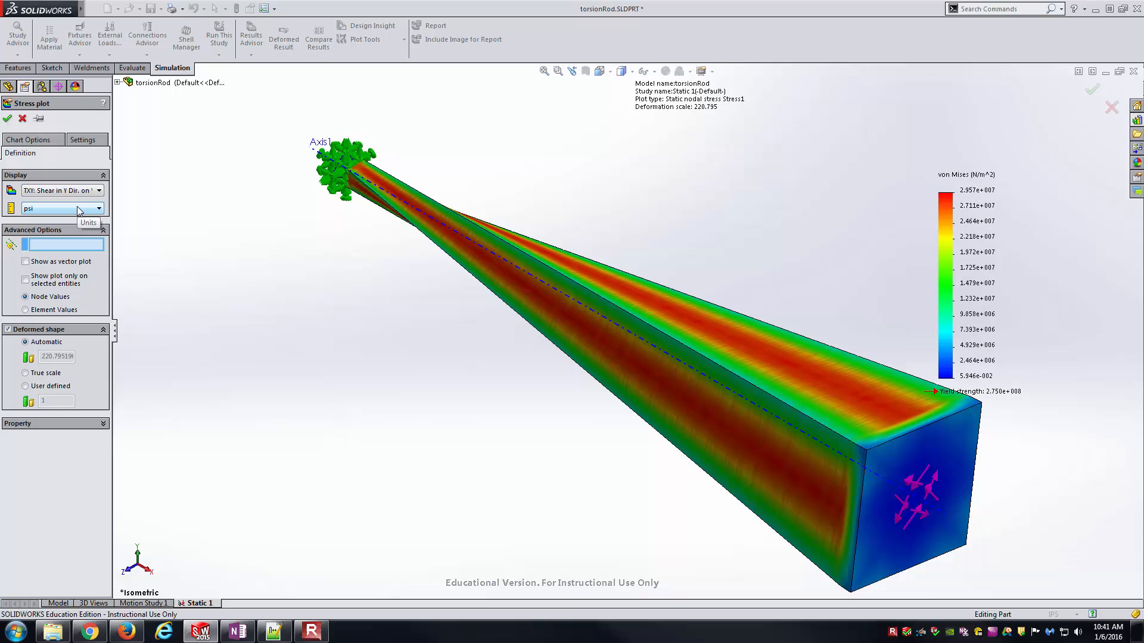
{"action": "left_click", "coordinate": [39, 375]}
- Format the stress legend as floating numbers with 2 decimal places and accept the plot settings
{"action": "left_click", "coordinate": [37, 140]}
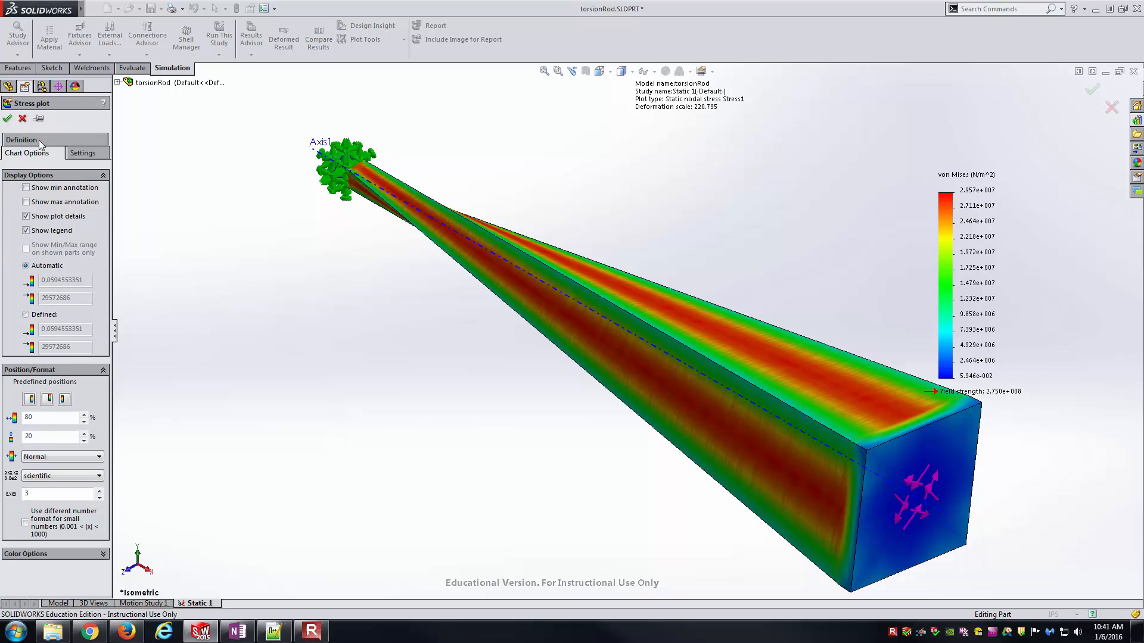
{"action": "left_click", "coordinate": [83, 475]}
{"action": "left_click", "coordinate": [83, 495]}
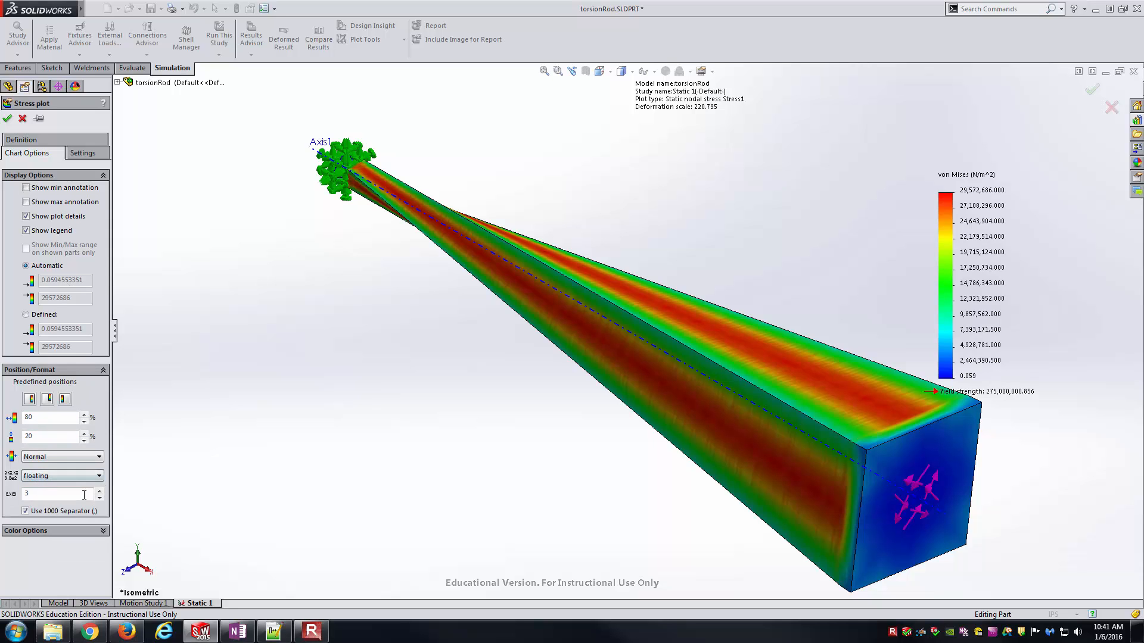
{"action": "left_click", "coordinate": [99, 498]}
{"action": "left_click", "coordinate": [7, 119]}
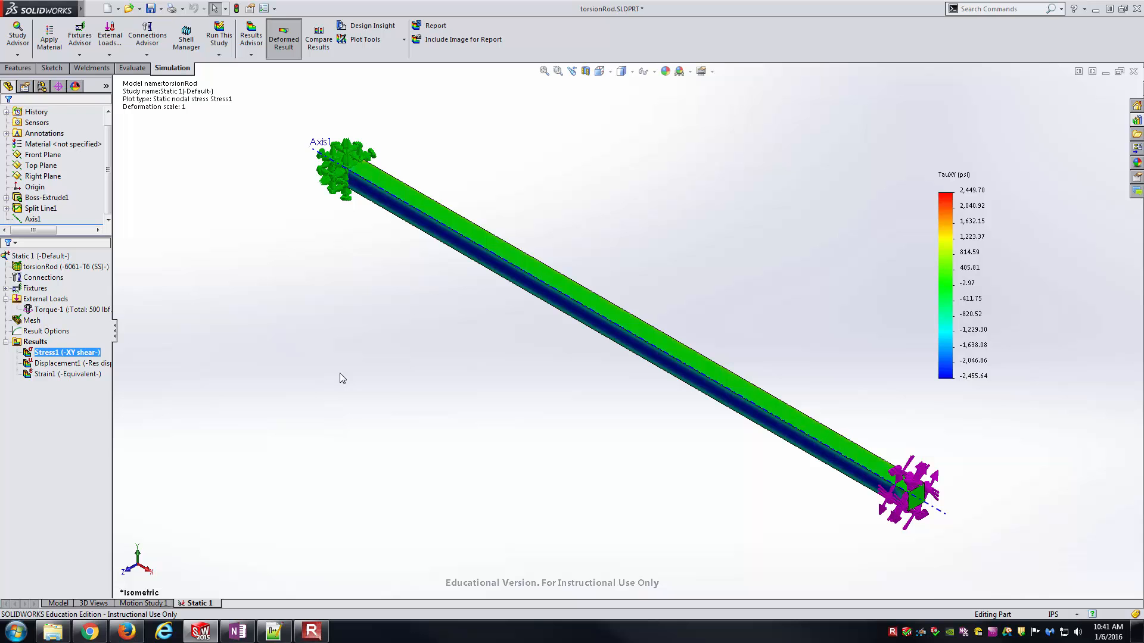
- Probe the XY shear stress at a node on the centreline of the rod's back face near mid-length
{"action": "middle_click_drag", "start_coordinate": [340, 373], "coordinate": [449, 312]}
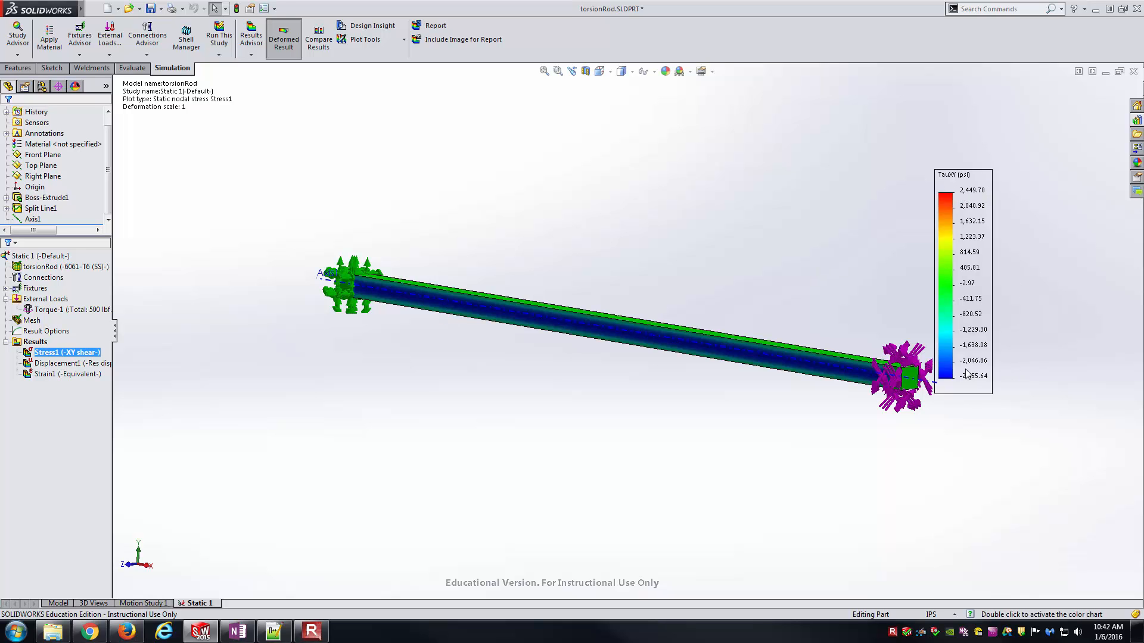
{"action": "middle_click_drag", "start_coordinate": [833, 368], "coordinate": [581, 410]}
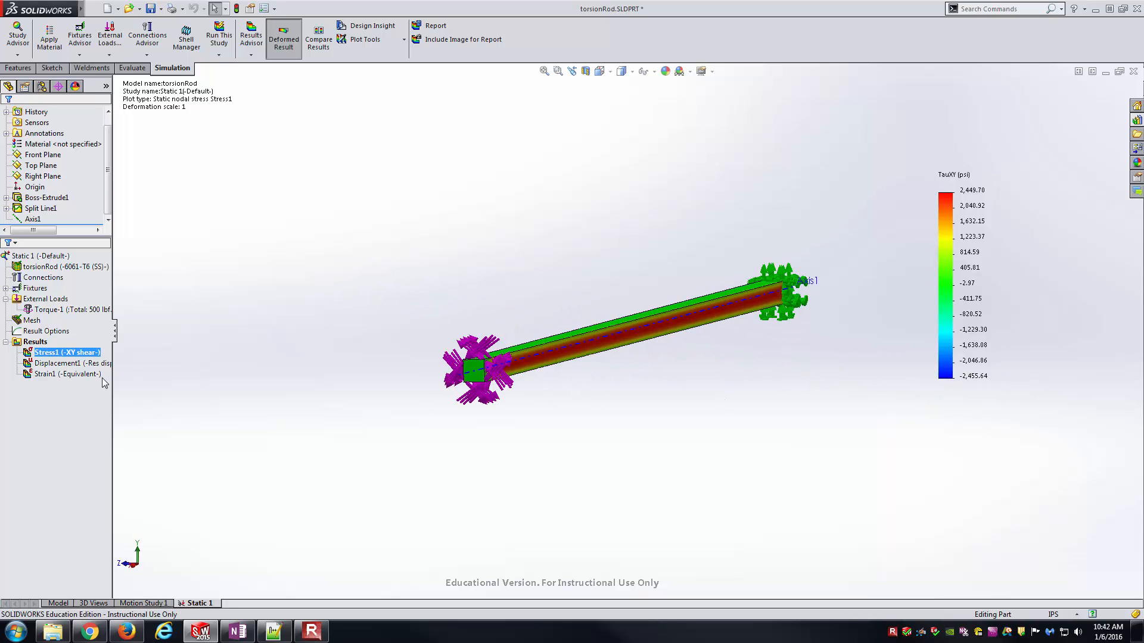
{"action": "right_click", "coordinate": [90, 353]}
{"action": "left_click", "coordinate": [127, 446]}
{"action": "left_click", "coordinate": [600, 71]}
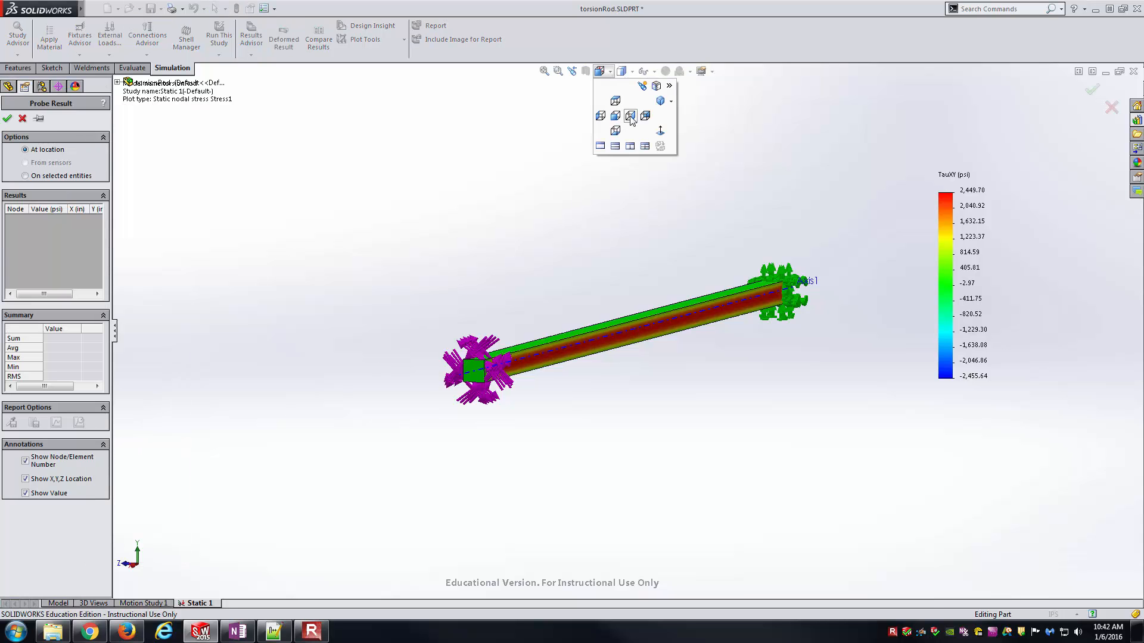
{"action": "left_click", "coordinate": [630, 116]}
{"action": "left_click", "coordinate": [615, 114]}
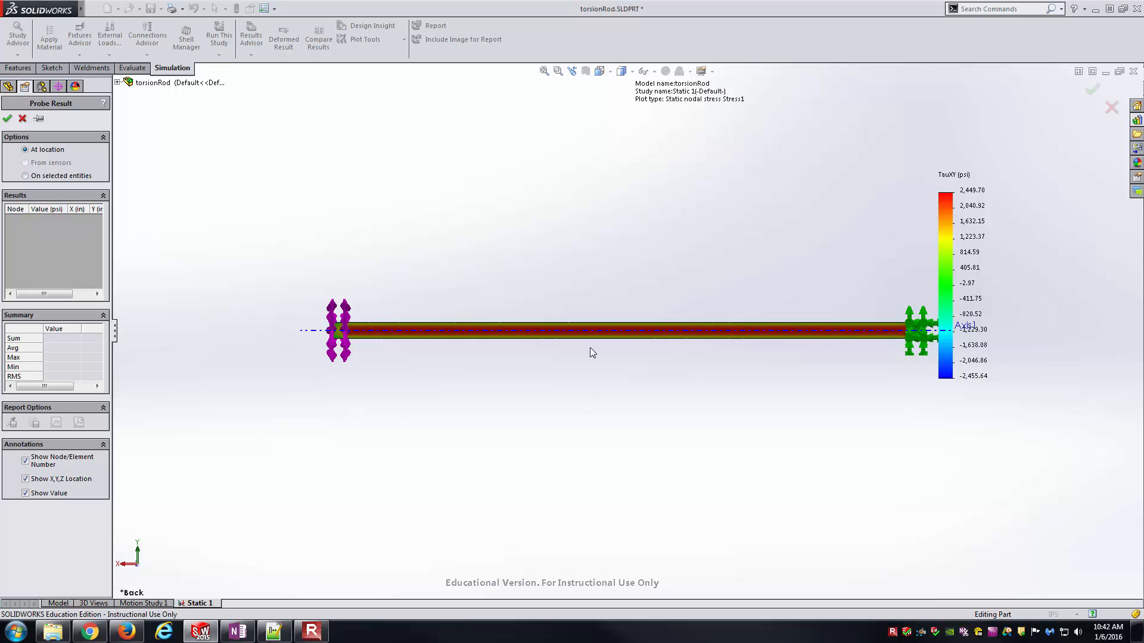
{"action": "scroll", "coordinate": [589, 343], "scroll_direction": "down", "scroll_amount": 10}
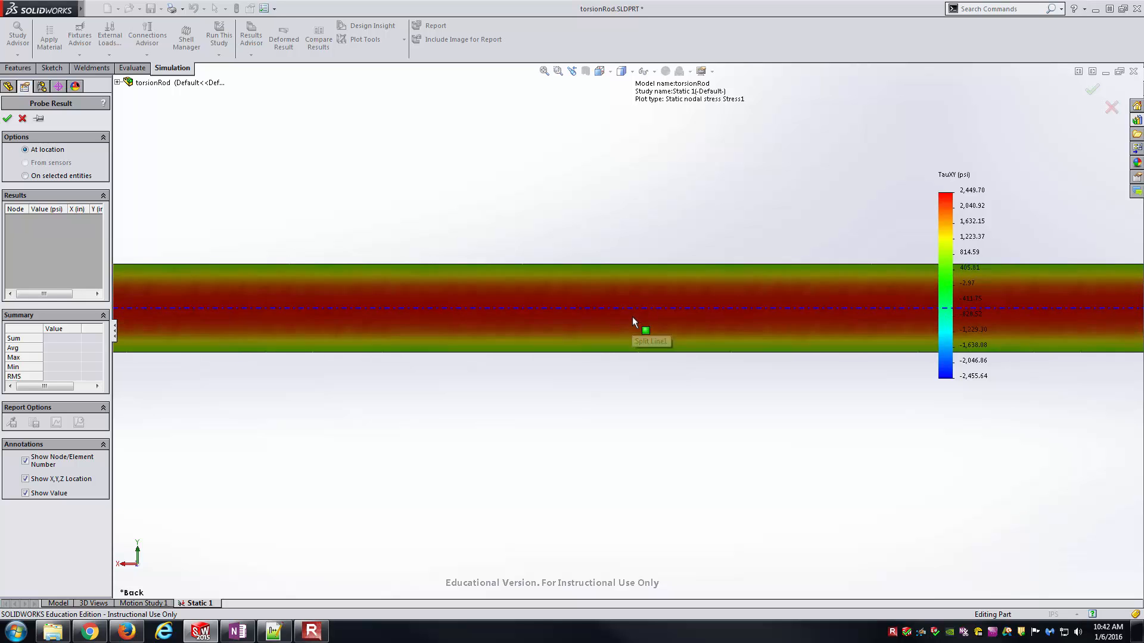
{"action": "scroll", "coordinate": [659, 310], "scroll_direction": "down", "scroll_amount": 5}
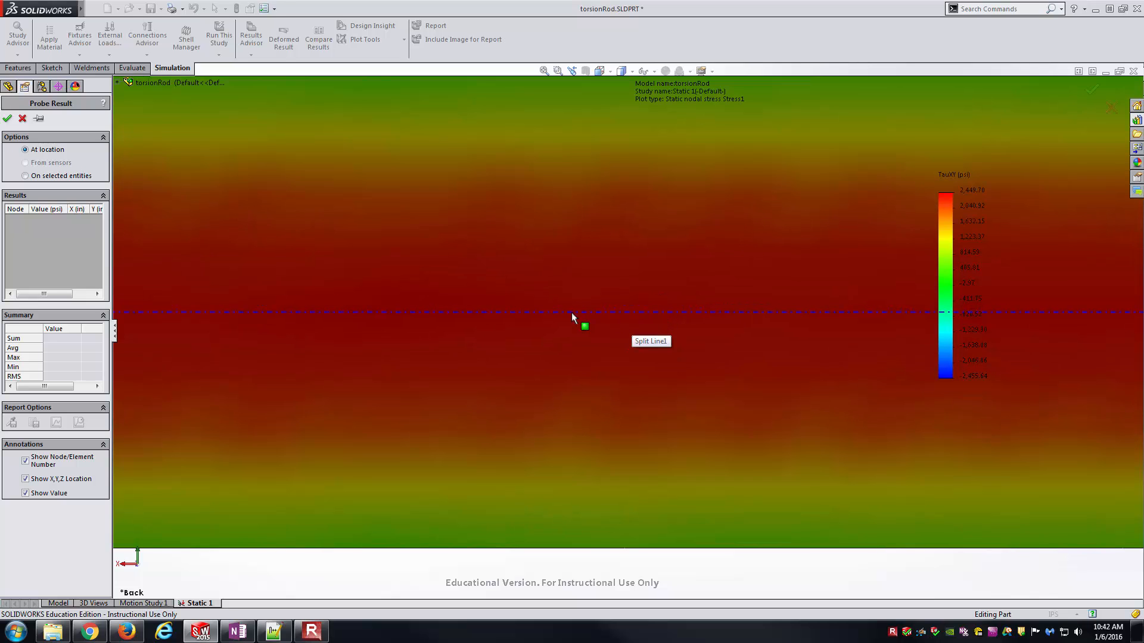
{"action": "left_click", "coordinate": [629, 312]}
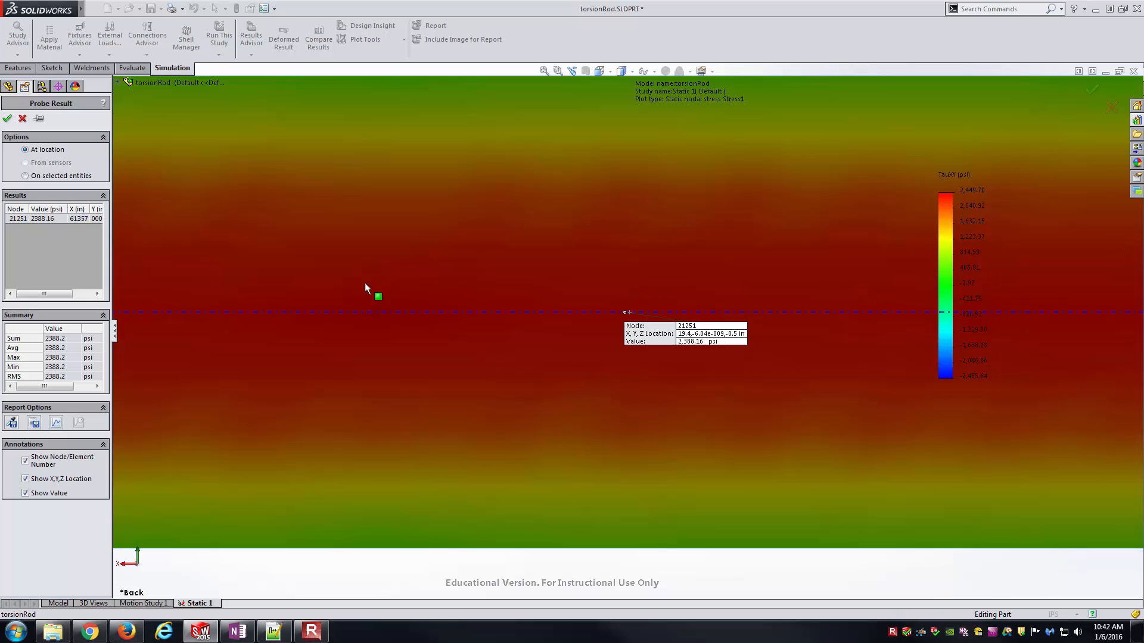
- Show the rod in isometric view and move the probe callout clear of the rod
{"action": "scroll", "coordinate": [538, 330], "scroll_direction": "up", "scroll_amount": 10}
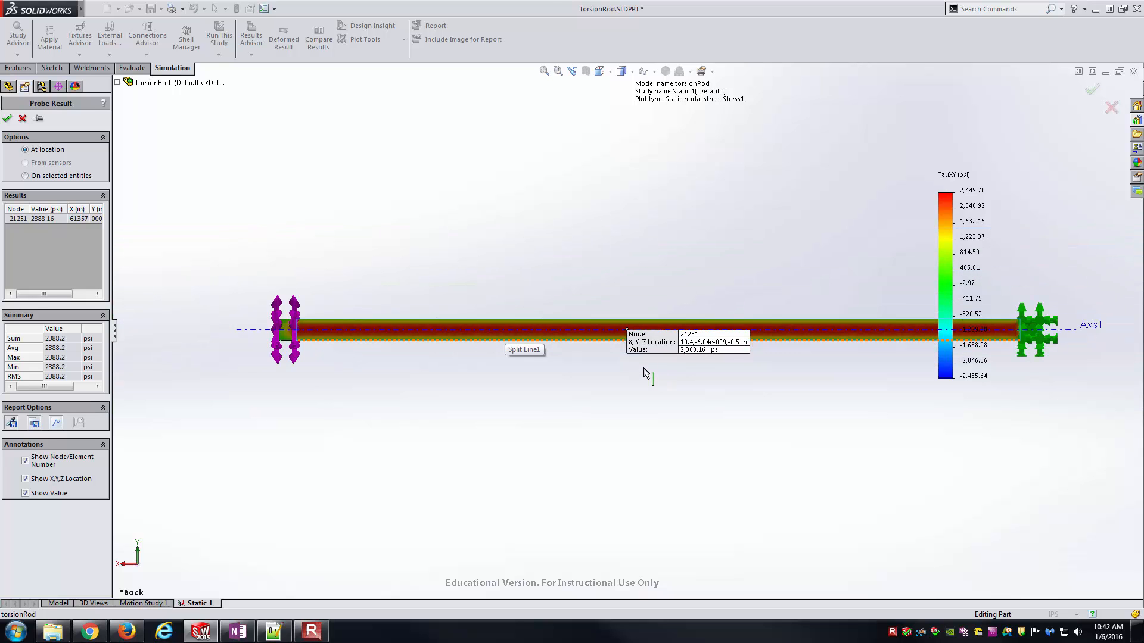
{"action": "key", "text": "ctrl+7"}
{"action": "left_click_drag", "start_coordinate": [761, 356], "coordinate": [777, 262]}
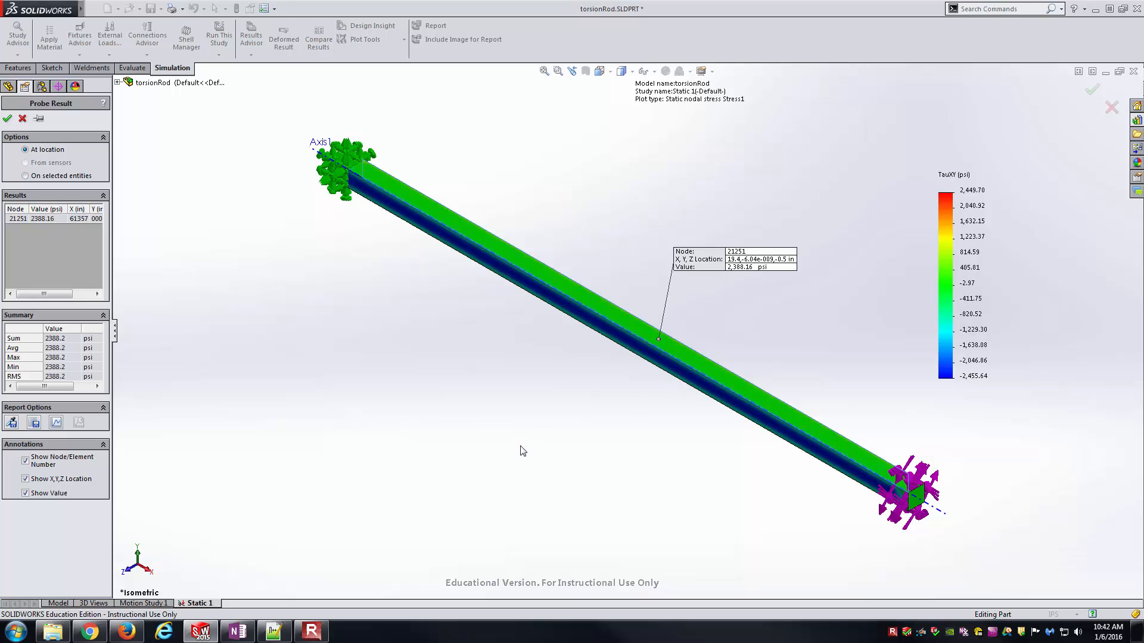
- Switch to OneNote and compare the hand-calculated maximum torsional shear stress with the probed value
{"action": "left_click", "coordinate": [239, 633]}
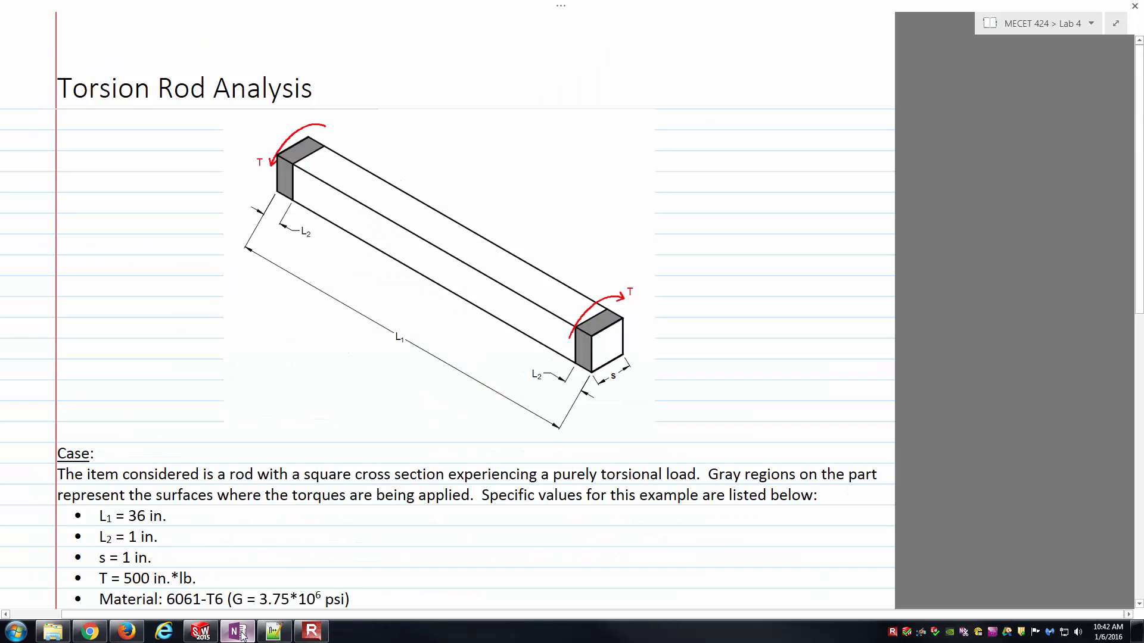
{"action": "scroll", "coordinate": [270, 624], "scroll_direction": "down", "scroll_amount": 5}
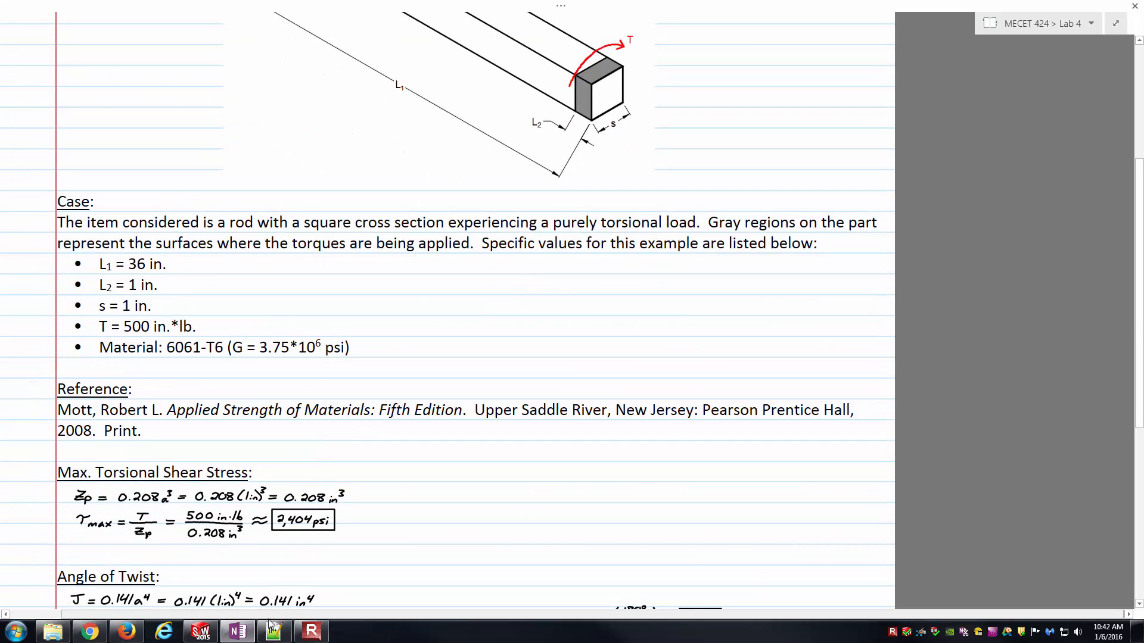
{"action": "left_click", "coordinate": [238, 632]}
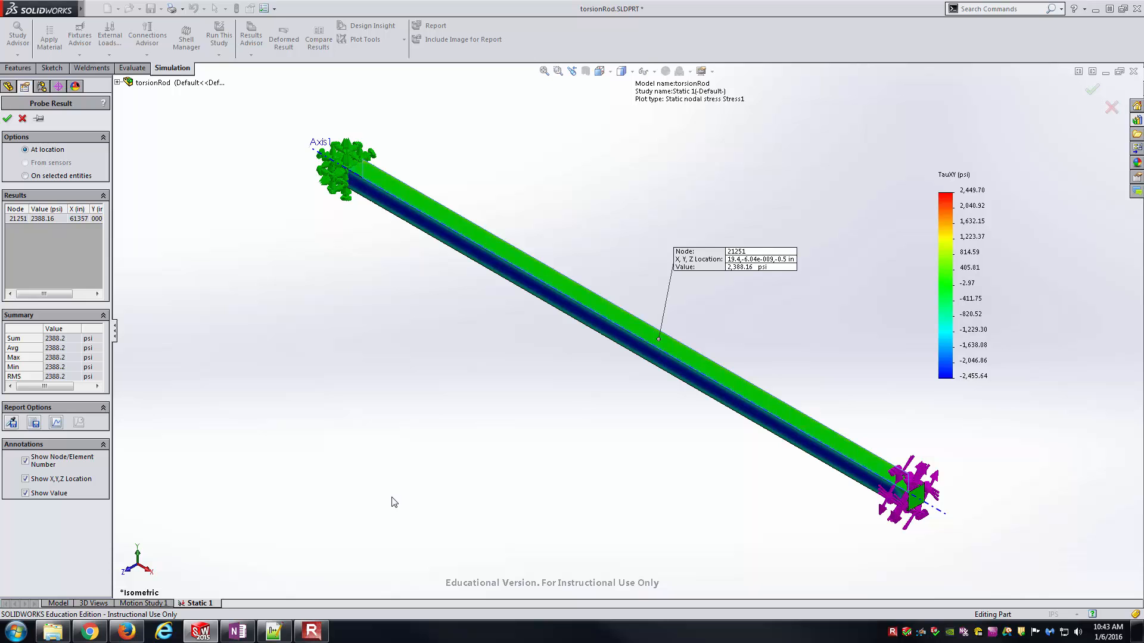
{"action": "left_click", "coordinate": [237, 632]}
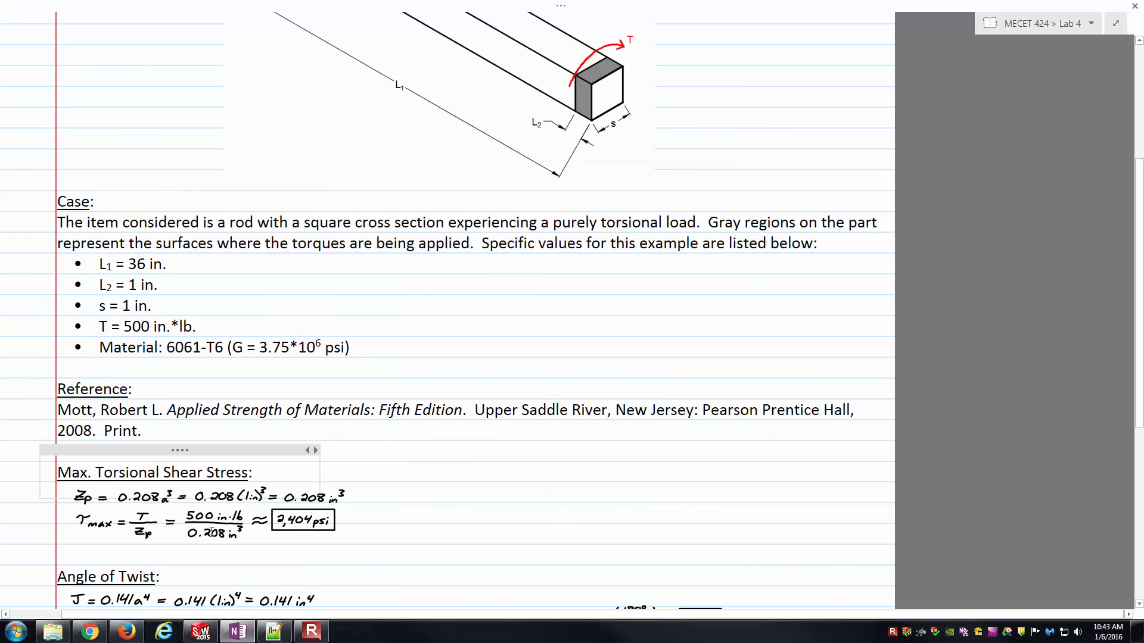
- Switch back to SOLIDWORKS, close the probe results and restore the isometric view
{"action": "left_click", "coordinate": [201, 631]}
{"action": "middle_click_drag", "start_coordinate": [605, 364], "coordinate": [559, 382]}
{"action": "left_click", "coordinate": [8, 120]}
{"action": "key", "text": "ctrl+7"}
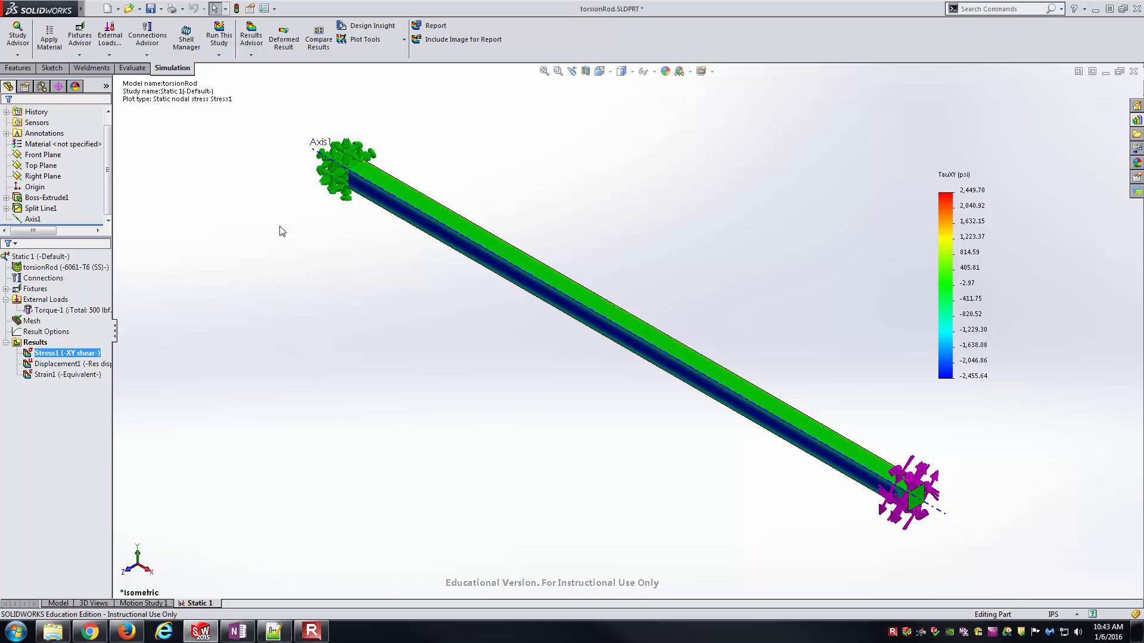
- Show the displacement plot, edit its definition to UX: X Displacement and expand the advanced options
{"action": "double_click", "coordinate": [70, 364]}
{"action": "scroll", "coordinate": [262, 378], "scroll_direction": "up", "scroll_amount": 2}
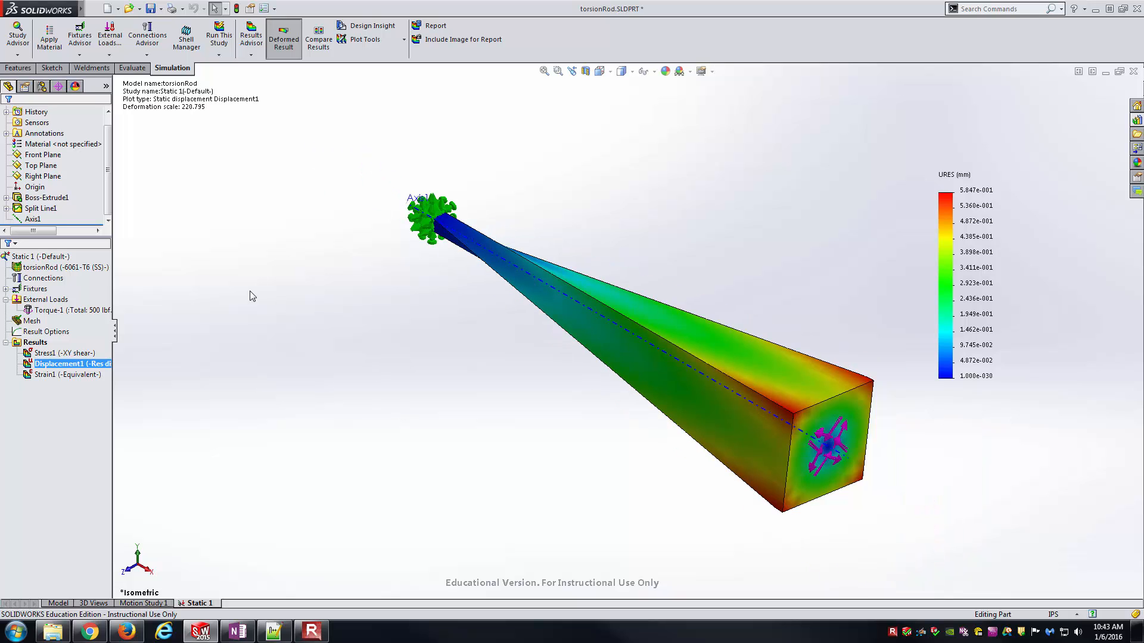
{"action": "right_click", "coordinate": [103, 366]}
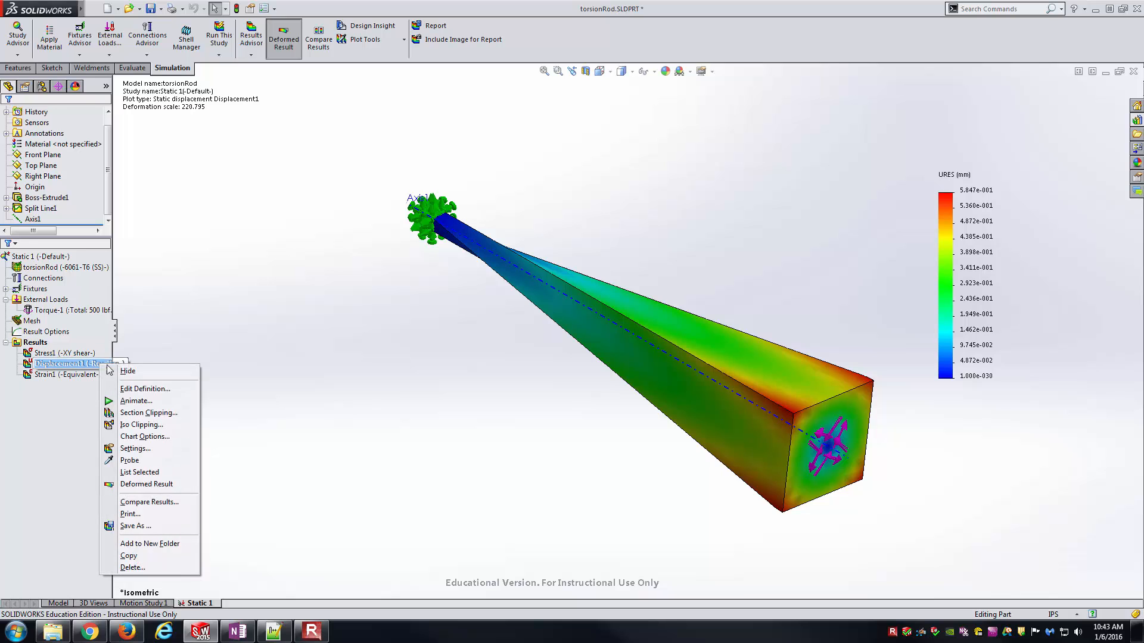
{"action": "left_click", "coordinate": [149, 386]}
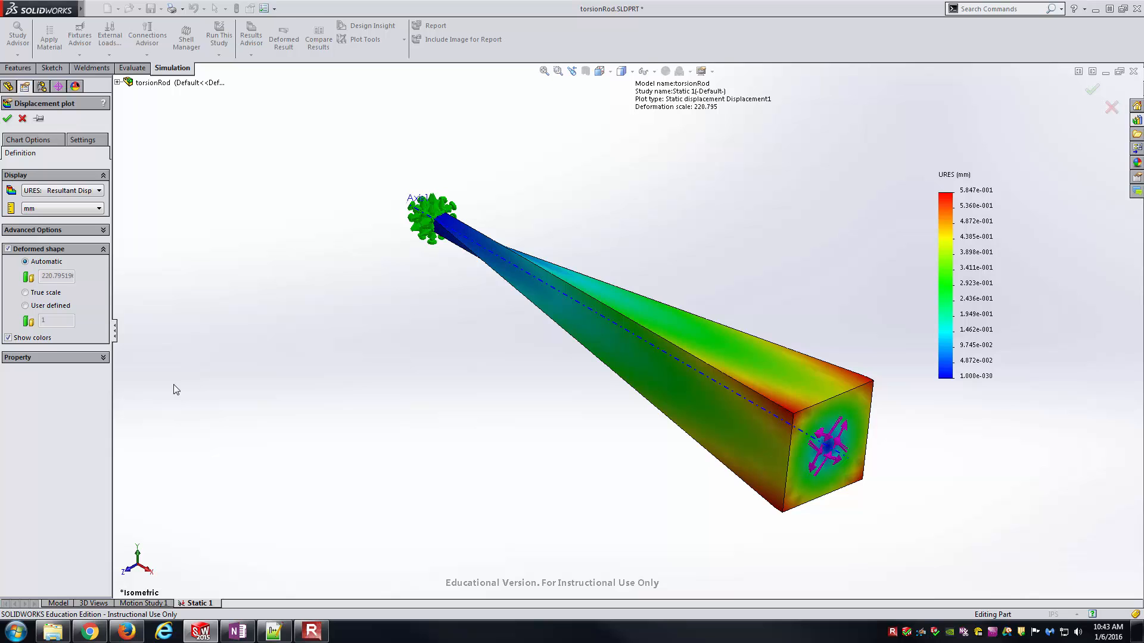
{"action": "left_click", "coordinate": [99, 190]}
{"action": "left_click", "coordinate": [63, 202]}
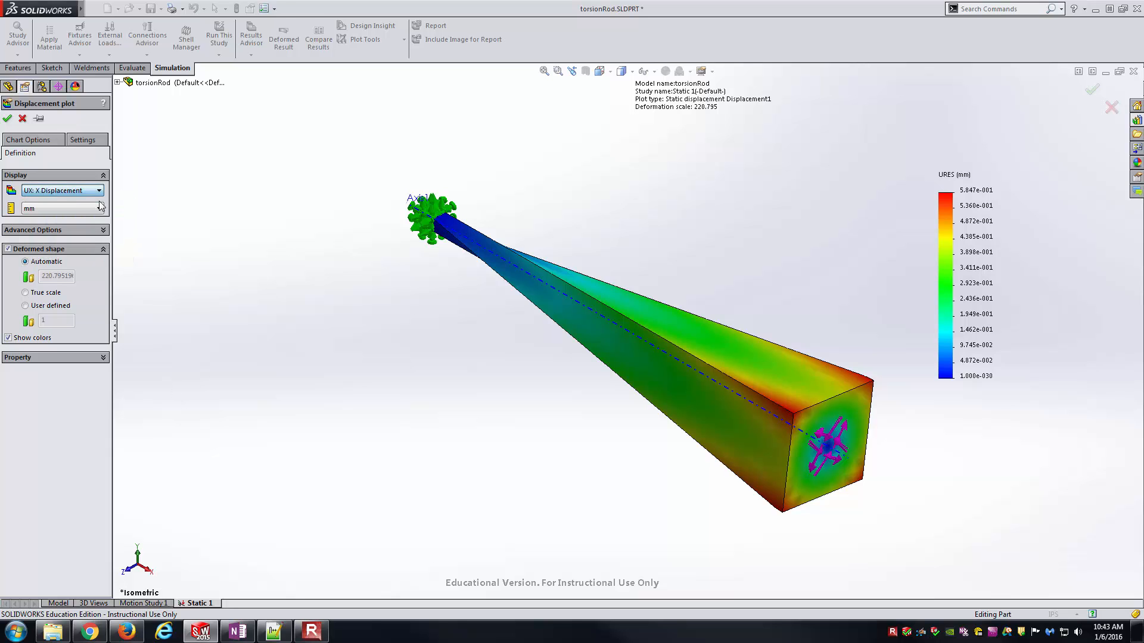
{"action": "left_click", "coordinate": [94, 230]}
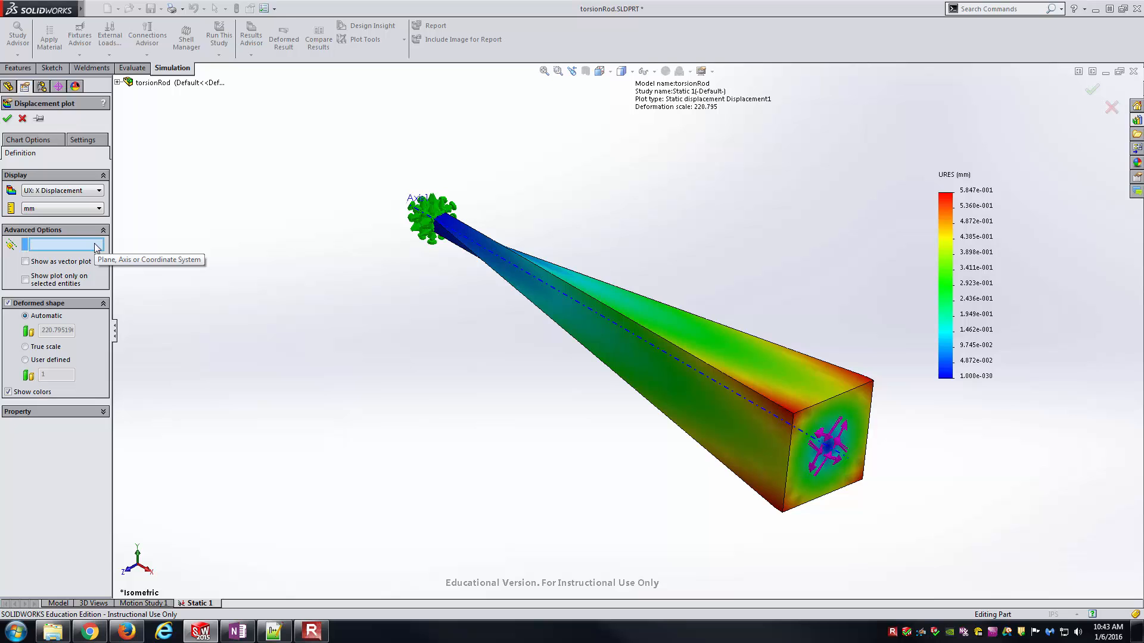
- Try Axis1 as the displacement plot's reference geometry, checking the offered displacement components before clearing the reference
{"action": "left_click", "coordinate": [588, 309]}
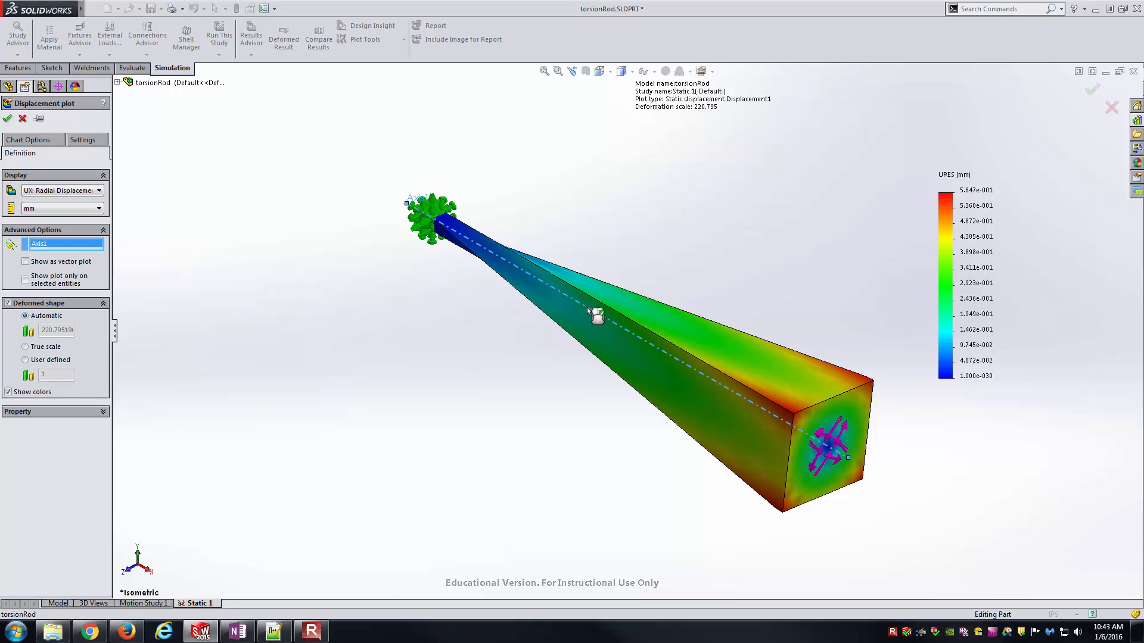
{"action": "left_click", "coordinate": [85, 192]}
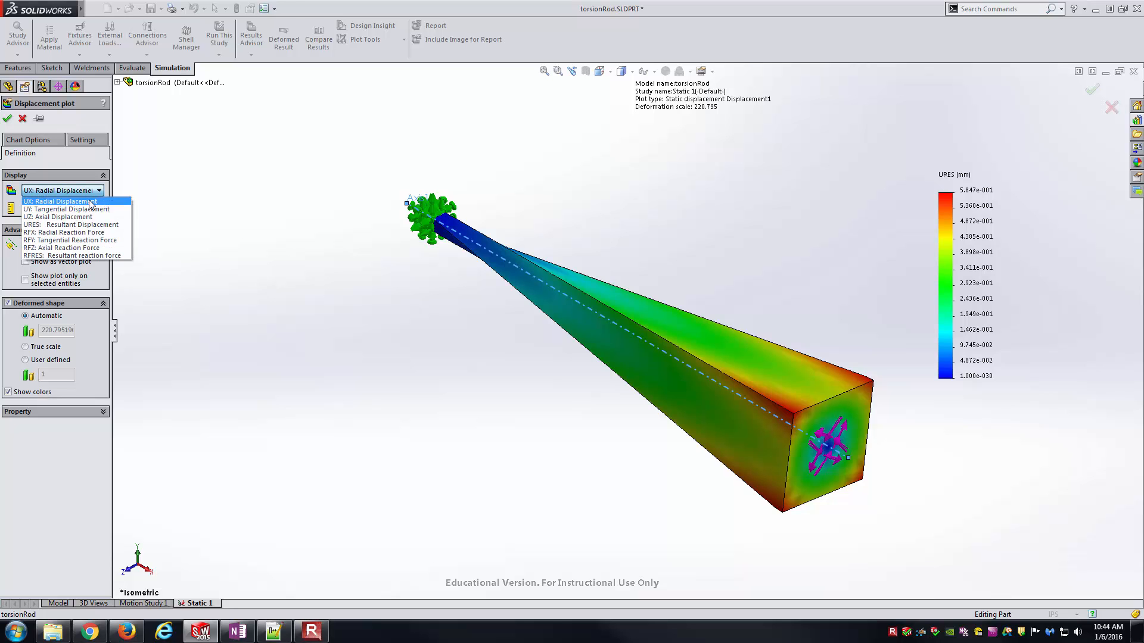
{"action": "left_click", "coordinate": [205, 180]}
{"action": "right_click", "coordinate": [75, 245]}
{"action": "left_click", "coordinate": [95, 252]}
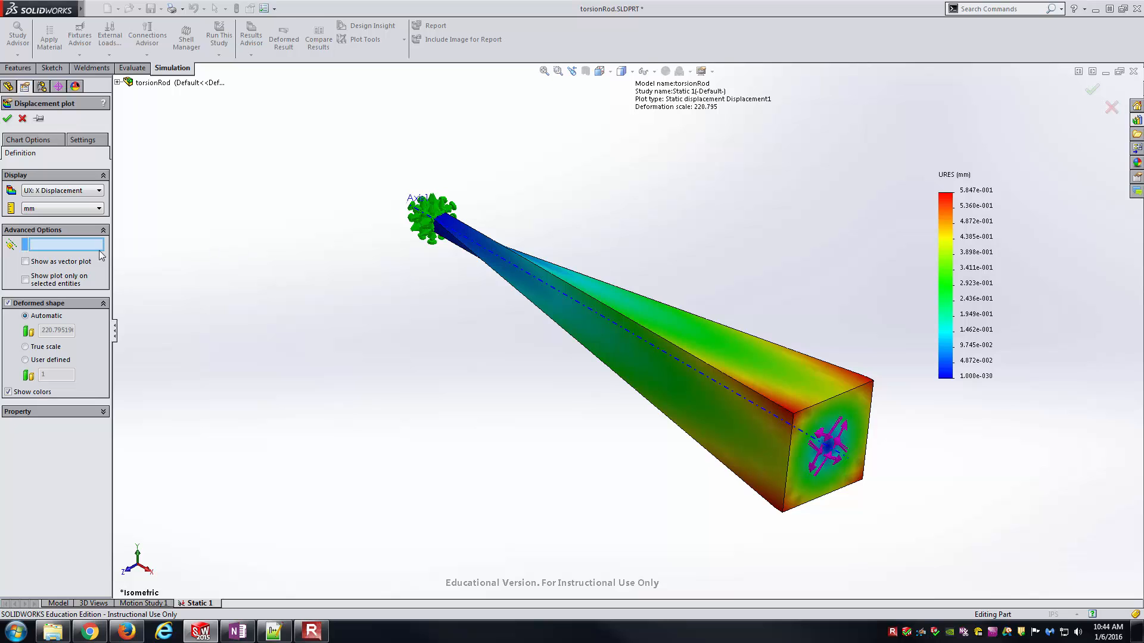
- Use Axis1 as the displacement plot's reference geometry and set the displayed component to UY: Tangential Displacement
{"action": "left_click", "coordinate": [86, 192]}
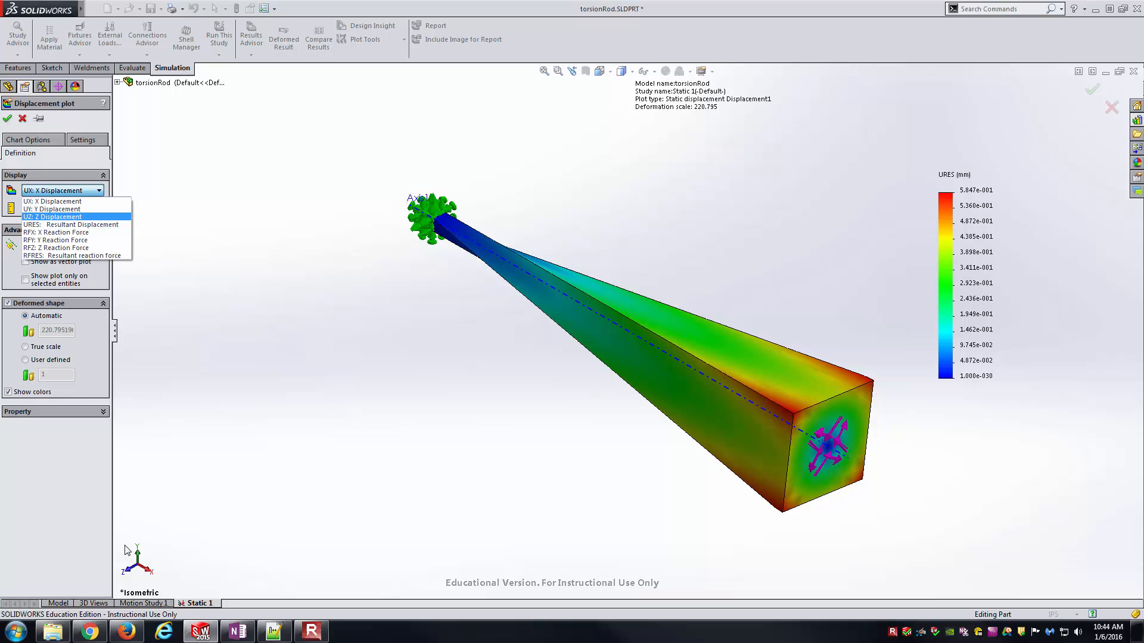
{"action": "left_click", "coordinate": [244, 414]}
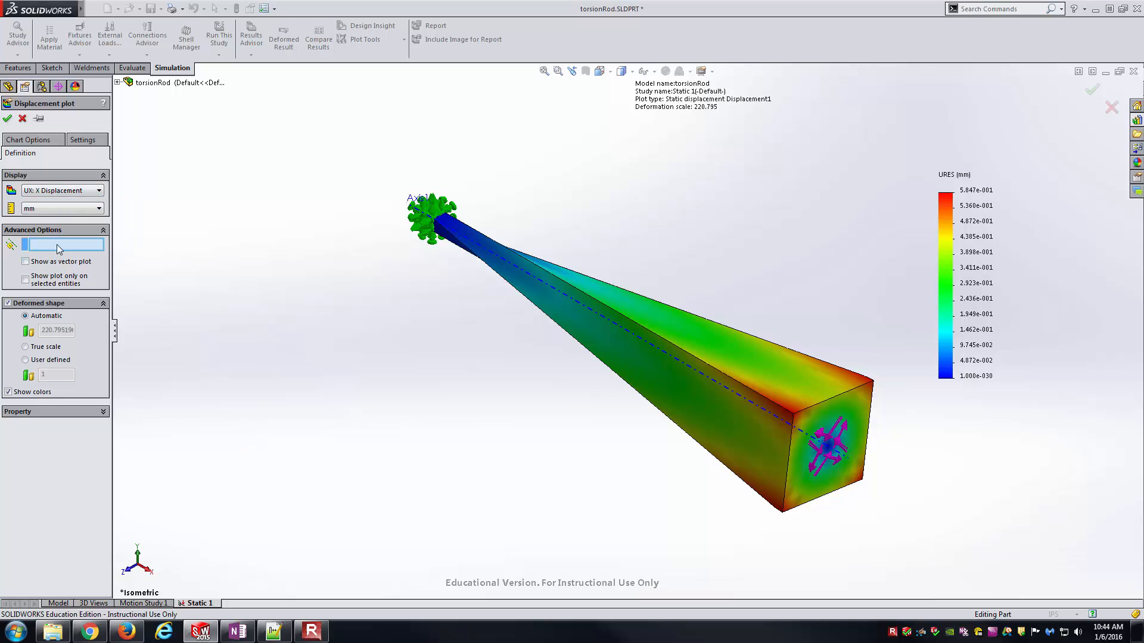
{"action": "left_click", "coordinate": [646, 339]}
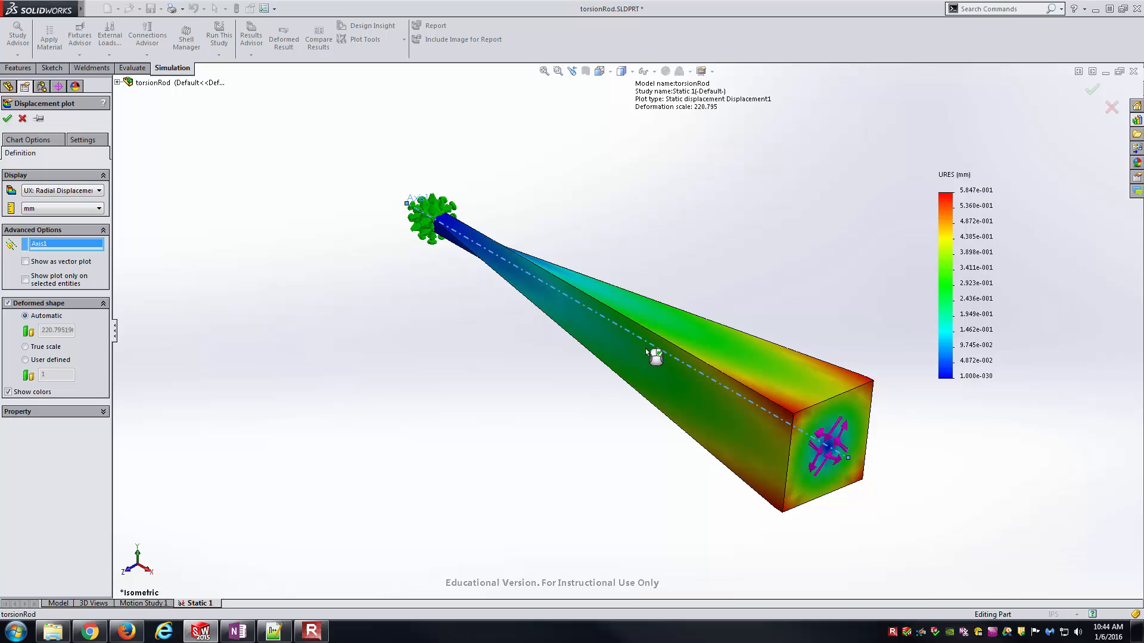
{"action": "left_click", "coordinate": [81, 190]}
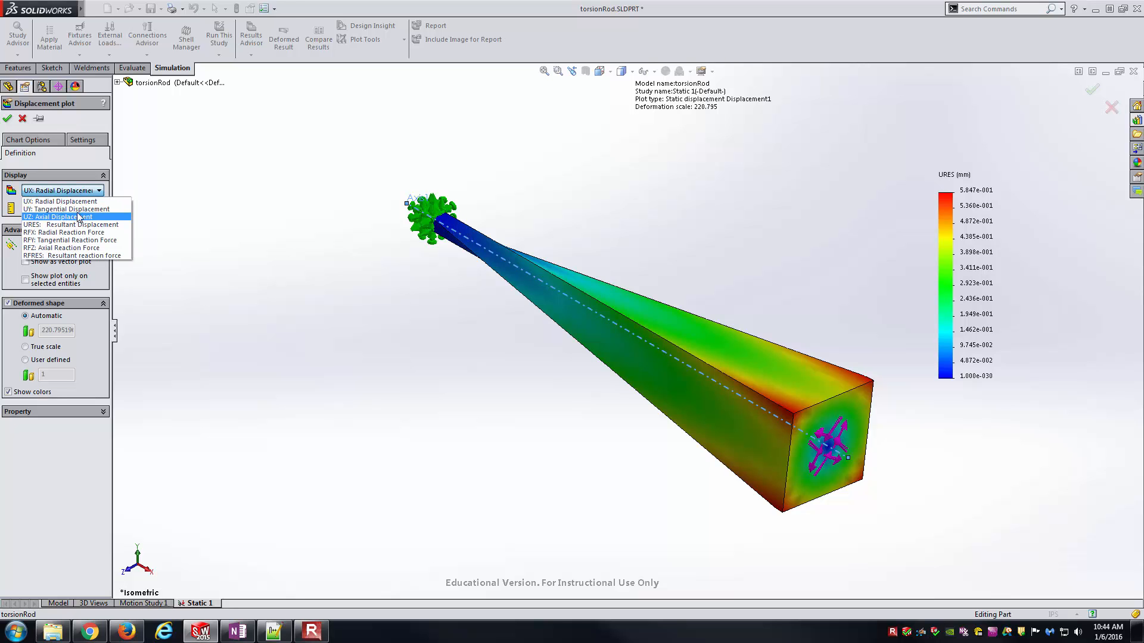
{"action": "left_click", "coordinate": [111, 210]}
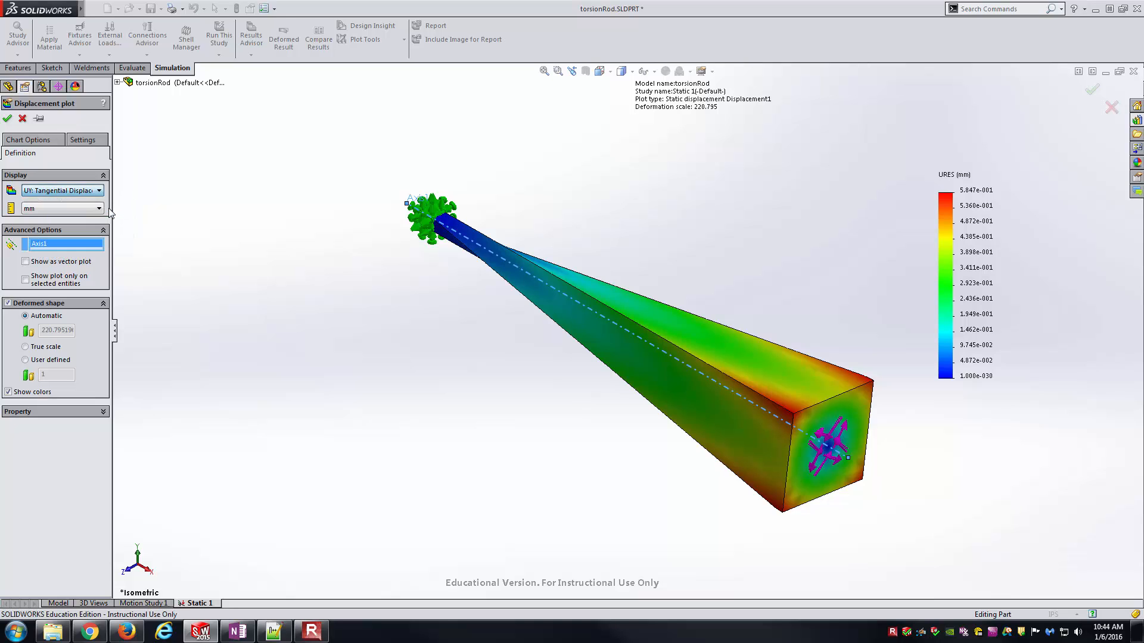
- Set the displacement plot's units to in and its deformed shape to true scale, and apply the definition
{"action": "left_click", "coordinate": [100, 208]}
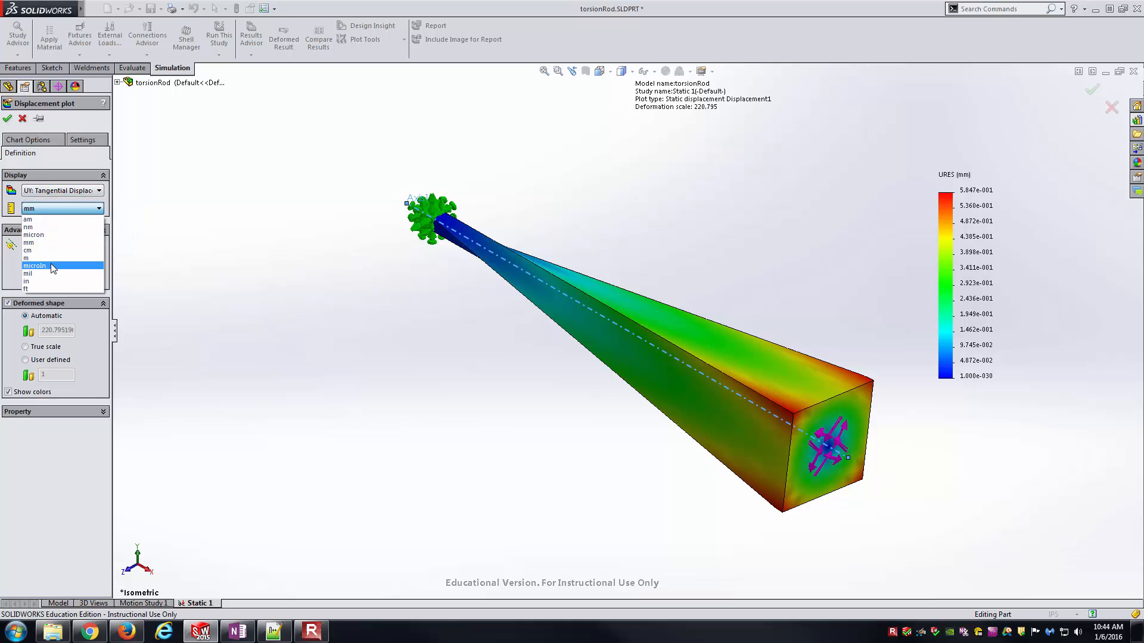
{"action": "left_click", "coordinate": [52, 281]}
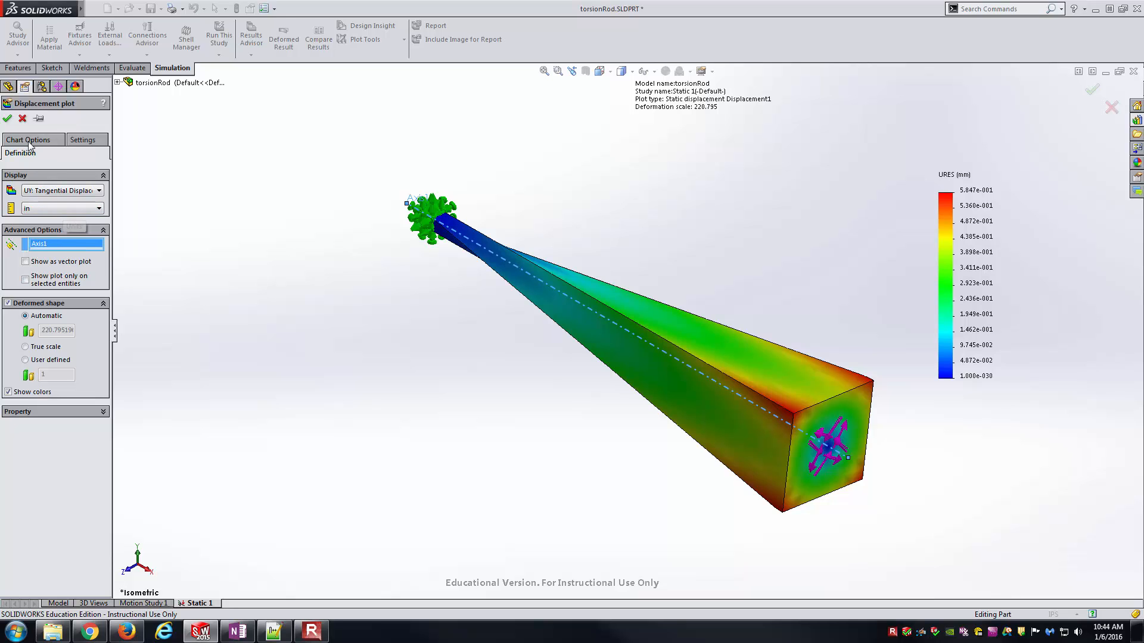
{"action": "left_click", "coordinate": [44, 347]}
{"action": "key", "text": "Return"}
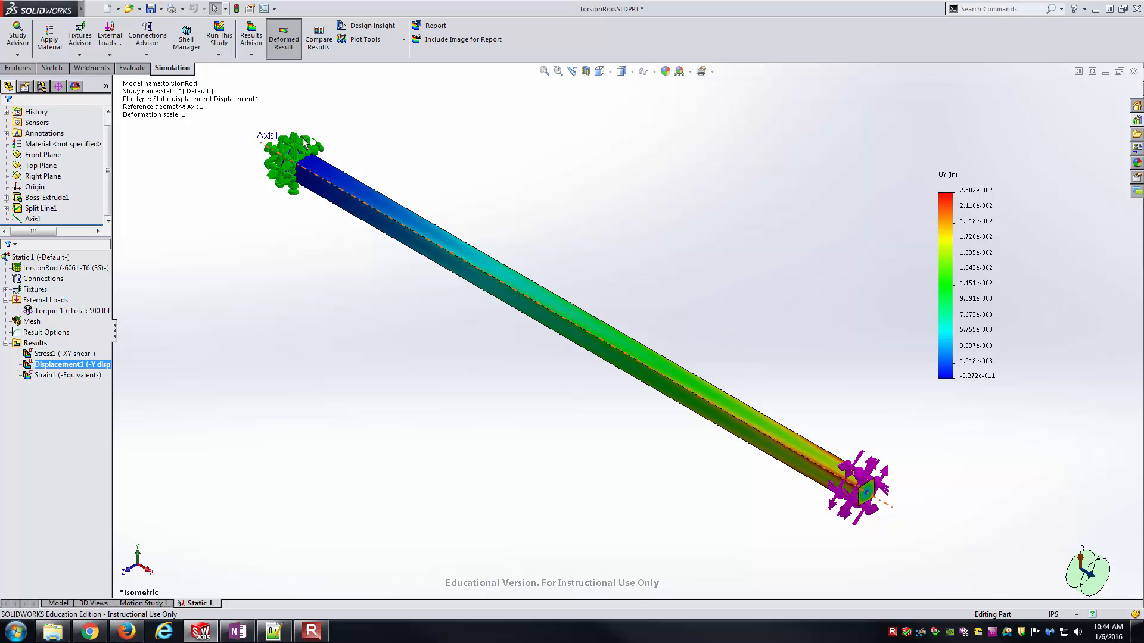
- Examine the tangential displacement at the rod's fixed end and at its loaded end
{"action": "scroll", "coordinate": [295, 156], "scroll_direction": "down", "scroll_amount": 5}
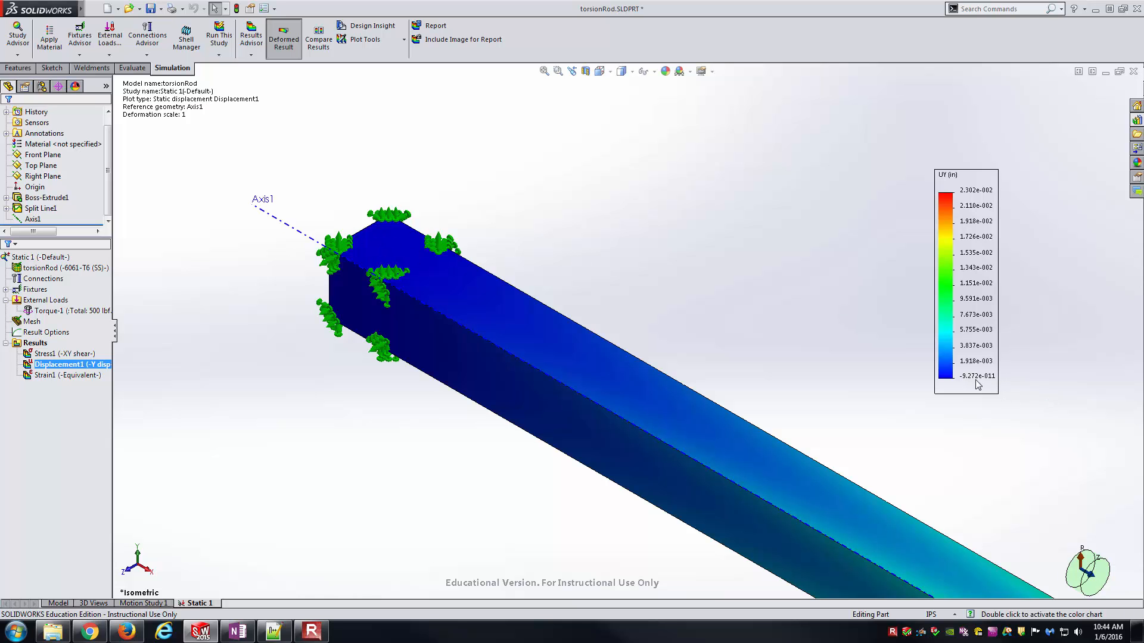
{"action": "scroll", "coordinate": [407, 265], "scroll_direction": "up", "scroll_amount": 5}
{"action": "scroll", "coordinate": [934, 480], "scroll_direction": "down", "scroll_amount": 6}
{"action": "scroll", "coordinate": [766, 432], "scroll_direction": "down", "scroll_amount": 5}
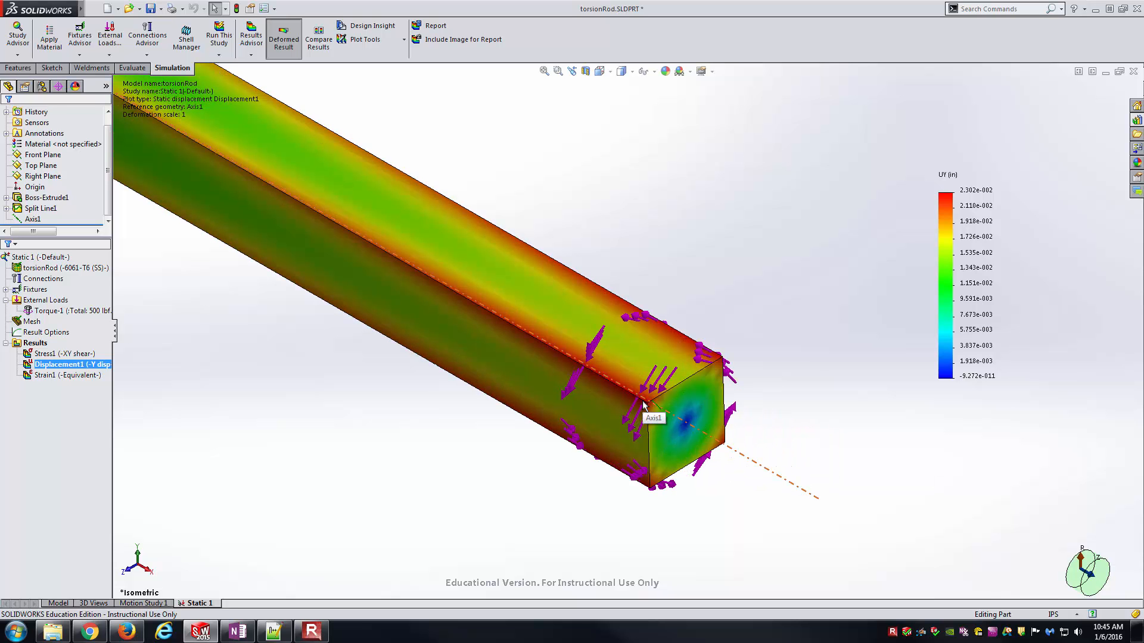
{"action": "left_click", "coordinate": [643, 404]}
- Switch to OneNote and handwrite 2.302 ×10⁻² in as dt after "From SolidWorks plot"
{"action": "left_click", "coordinate": [237, 631]}
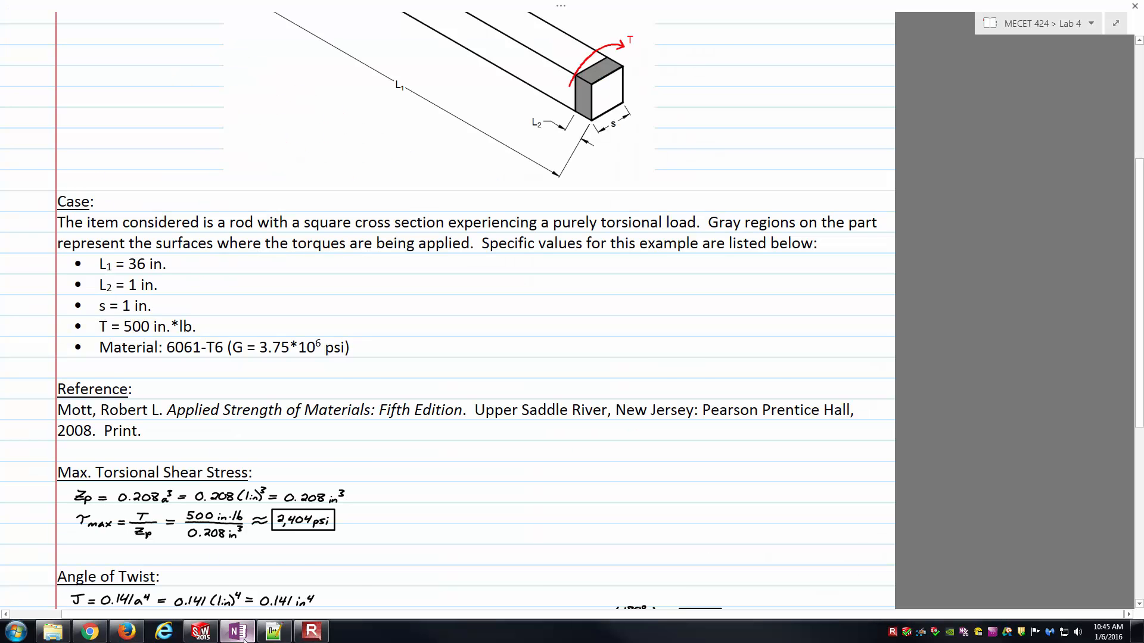
{"action": "scroll", "coordinate": [474, 440], "scroll_direction": "down", "scroll_amount": 5}
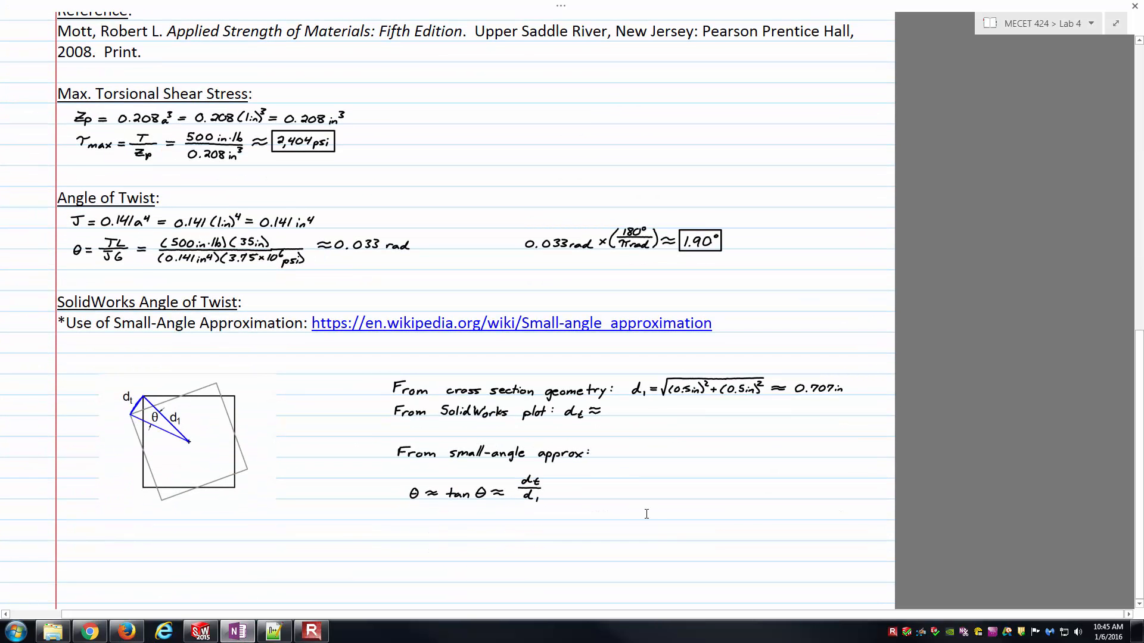
{"action": "scroll", "coordinate": [647, 514], "scroll_direction": "up", "scroll_amount": 5, "text": "ctrl"}
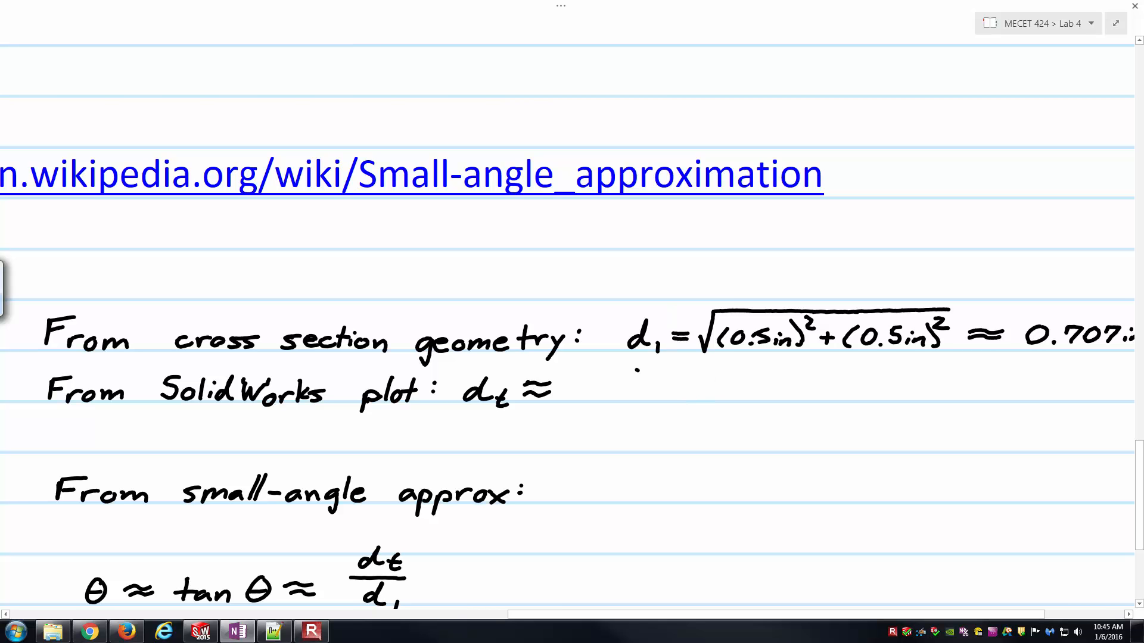
{"action": "left_click_drag", "start_coordinate": [599, 386], "coordinate": [603, 398]}
{"action": "key", "text": "ctrl+z"}
{"action": "mouse_move", "coordinate": [590, 381]}
{"action": "left_mouse_down"}
{"action": "mouse_move", "coordinate": [594, 396]}
{"action": "mouse_move", "coordinate": [647, 380]}
{"action": "mouse_move", "coordinate": [675, 398]}
{"action": "mouse_move", "coordinate": [704, 391]}
{"action": "left_mouse_up"}
{"action": "mouse_move", "coordinate": [704, 380]}
{"action": "left_mouse_down"}
{"action": "mouse_move", "coordinate": [692, 391]}
{"action": "mouse_move", "coordinate": [715, 395]}
{"action": "left_mouse_up"}
{"action": "left_click_drag", "start_coordinate": [730, 379], "coordinate": [754, 374]}
{"action": "left_click_drag", "start_coordinate": [761, 369], "coordinate": [812, 398]}
{"action": "left_click", "coordinate": [795, 379]}
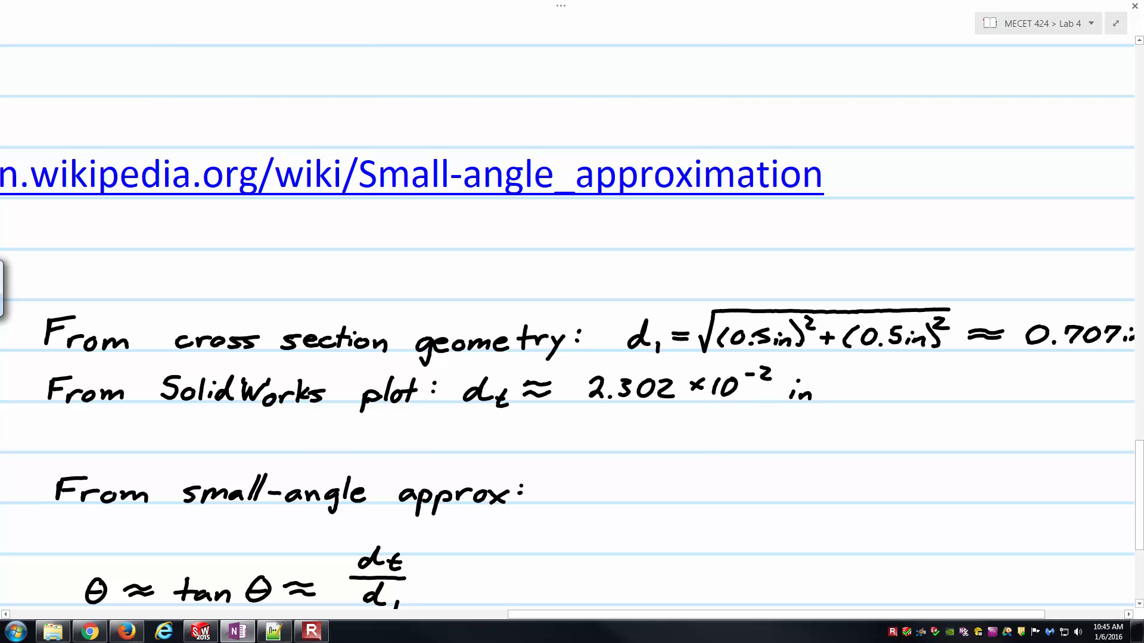
- Recheck the displacement plot in SOLIDWORKS, return to OneNote and examine the cross-section sketch showing dt, d1 and θ
{"action": "key", "text": "alt+Tab"}
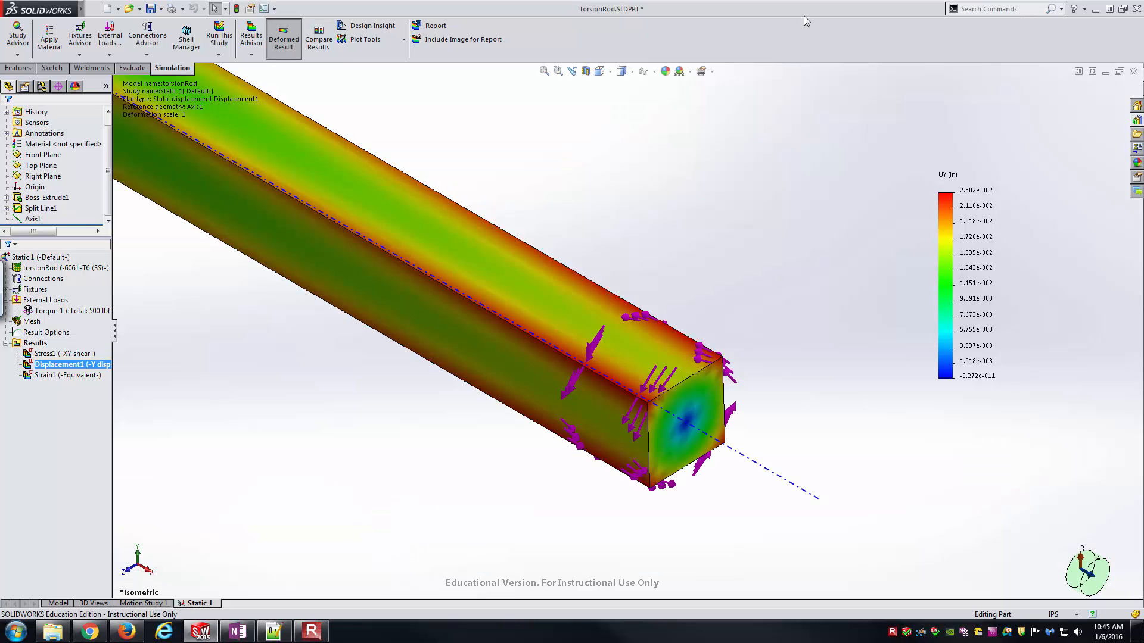
{"action": "key", "text": "alt+Tab"}
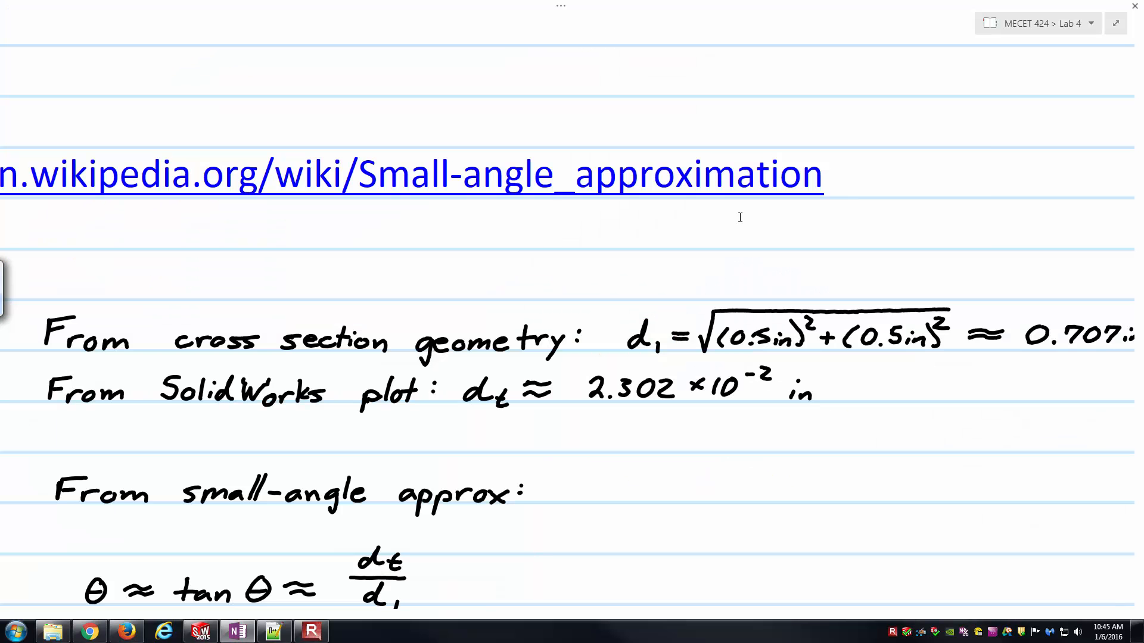
{"action": "scroll", "coordinate": [623, 281], "scroll_direction": "down", "scroll_amount": 4, "text": "ctrl"}
{"action": "scroll", "coordinate": [624, 281], "scroll_direction": "down", "scroll_amount": 3, "text": "ctrl"}
{"action": "scroll", "coordinate": [138, 335], "scroll_direction": "up", "scroll_amount": 2, "text": "ctrl"}
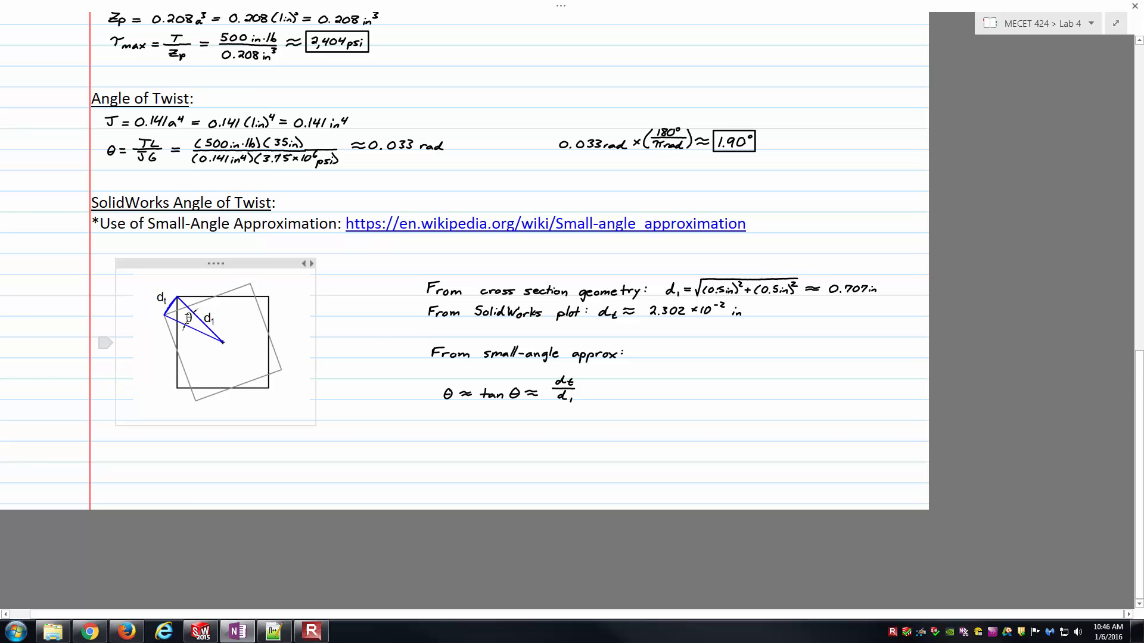
{"action": "scroll", "coordinate": [274, 336], "scroll_direction": "up", "scroll_amount": 2, "text": "ctrl"}
{"action": "scroll", "coordinate": [273, 336], "scroll_direction": "up", "scroll_amount": 1, "text": "ctrl"}
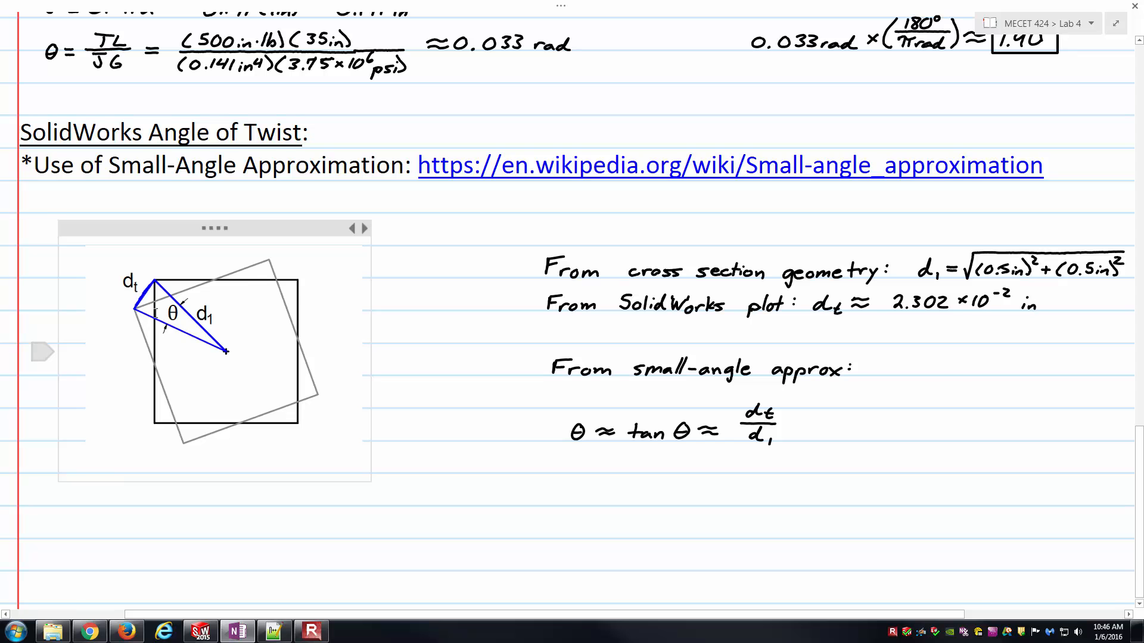
{"action": "scroll", "coordinate": [156, 312], "scroll_direction": "up", "scroll_amount": 4, "text": "ctrl"}
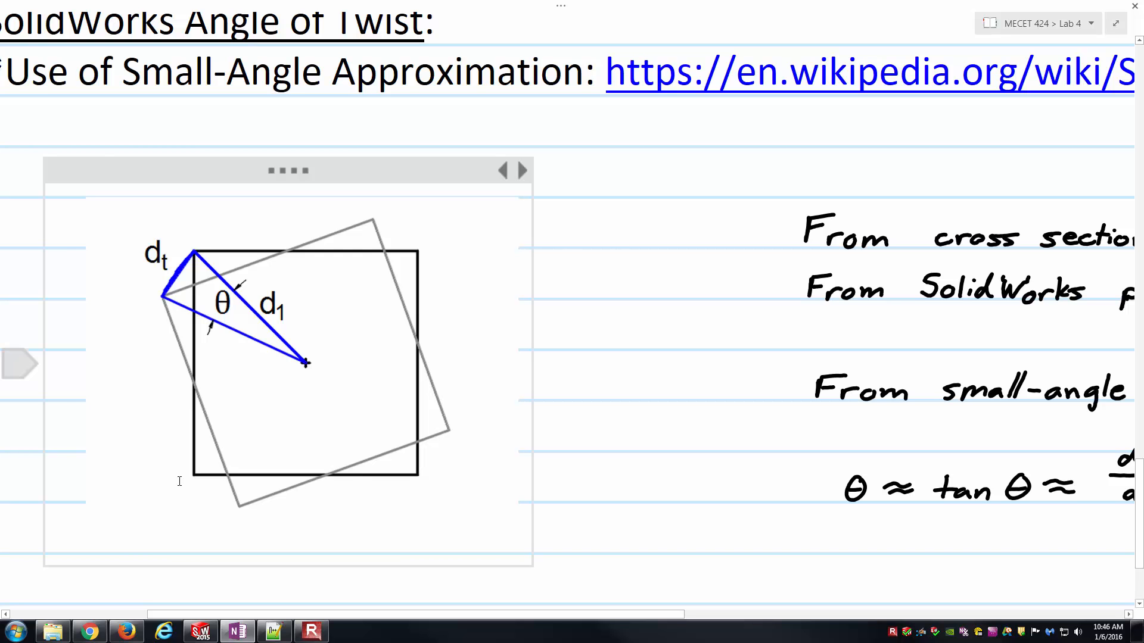
- Switch to SOLIDWORKS, show the rod in the Right view and compare its twisted end with the OneNote cross-section sketch
{"action": "key", "text": "alt+Tab"}
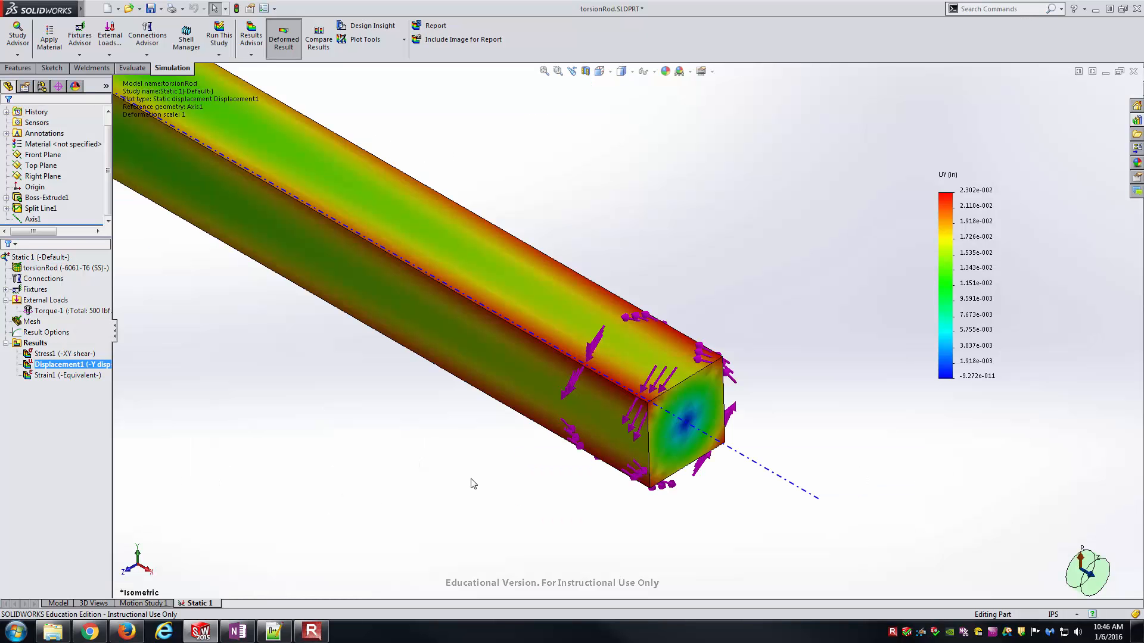
{"action": "left_click", "coordinate": [599, 71]}
{"action": "left_click", "coordinate": [619, 148]}
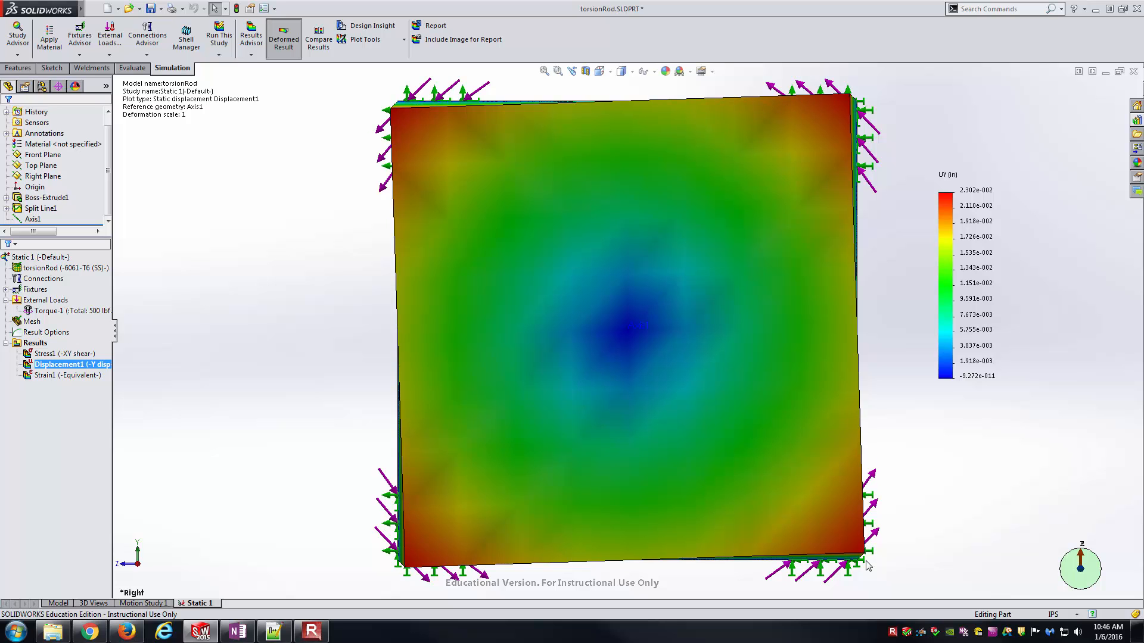
{"action": "key", "text": "alt+Tab"}
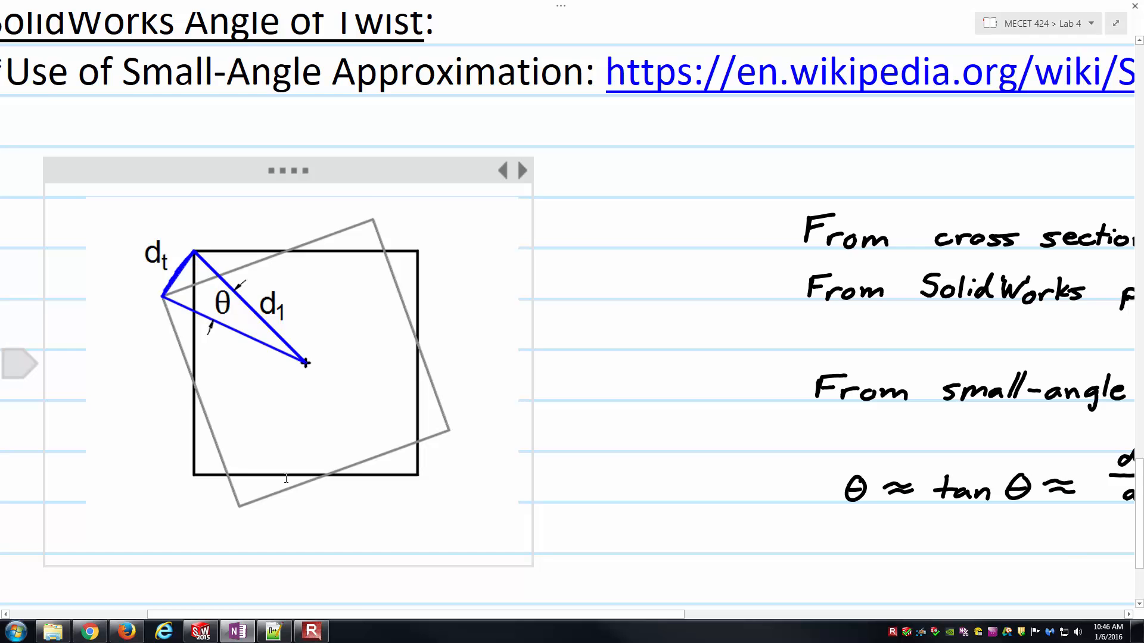
{"action": "key", "text": "alt+Tab"}
{"action": "key", "text": "alt+Tab"}
{"action": "left_click_drag", "start_coordinate": [182, 264], "coordinate": [192, 253]}
- Handwrite an equals sign after dt/d1 in the small-angle formula, with 2.302 ×10⁻² in above a fraction bar
{"action": "scroll", "coordinate": [458, 348], "scroll_direction": "down", "scroll_amount": 2, "text": "ctrl"}
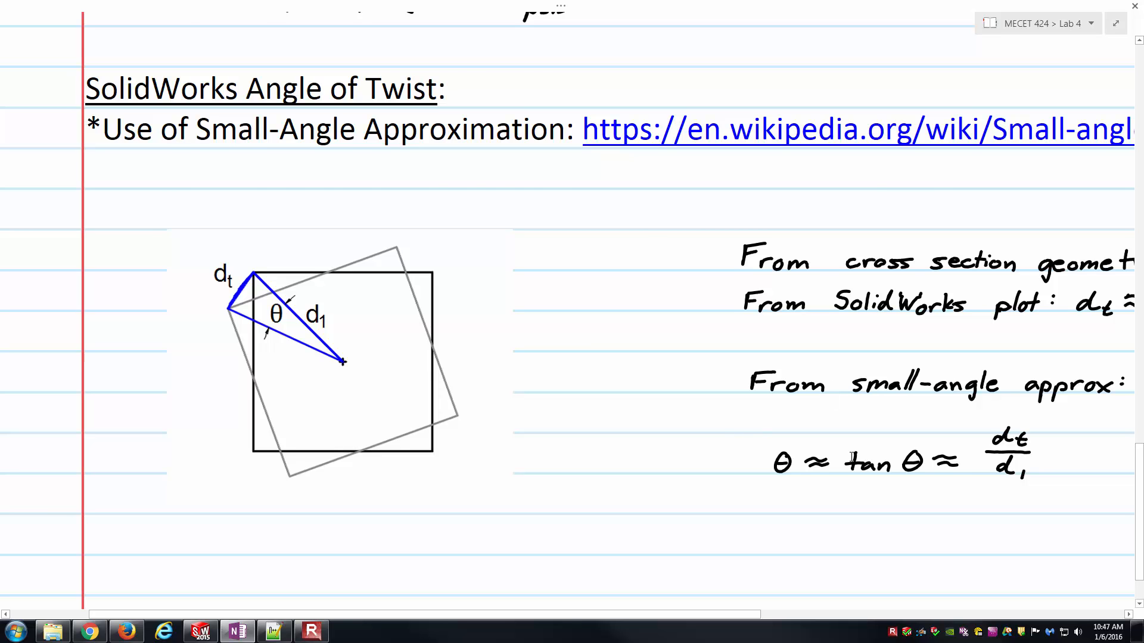
{"action": "scroll", "coordinate": [853, 459], "scroll_direction": "down", "scroll_amount": 2, "text": "ctrl"}
{"action": "left_click_drag", "start_coordinate": [779, 619], "coordinate": [983, 572]}
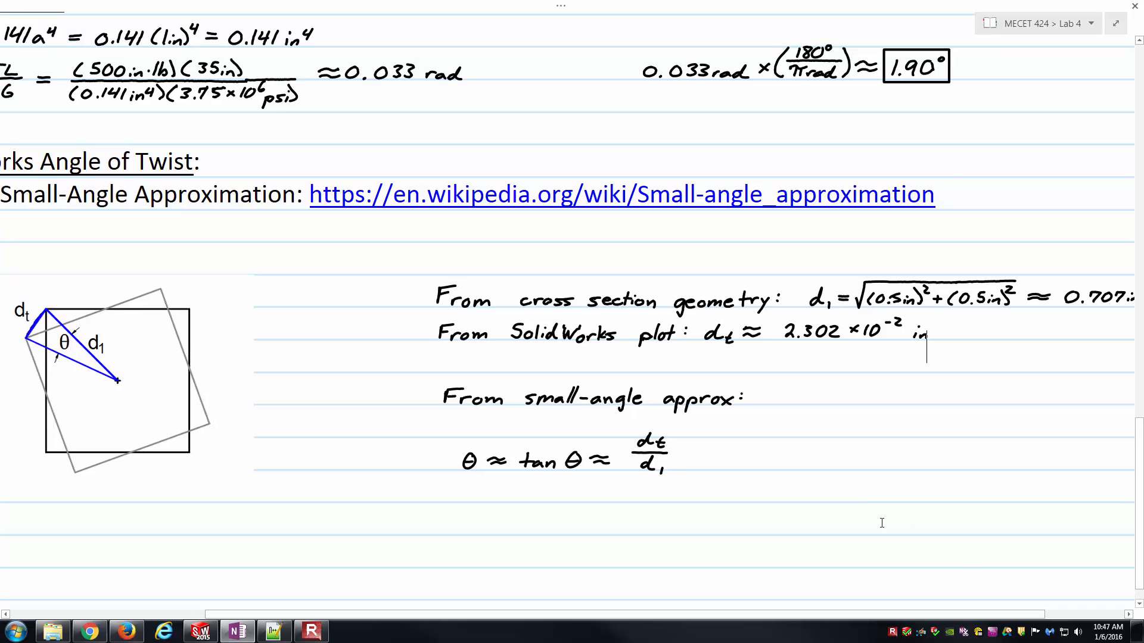
{"action": "scroll", "coordinate": [817, 493], "scroll_direction": "up", "scroll_amount": 3, "text": "ctrl"}
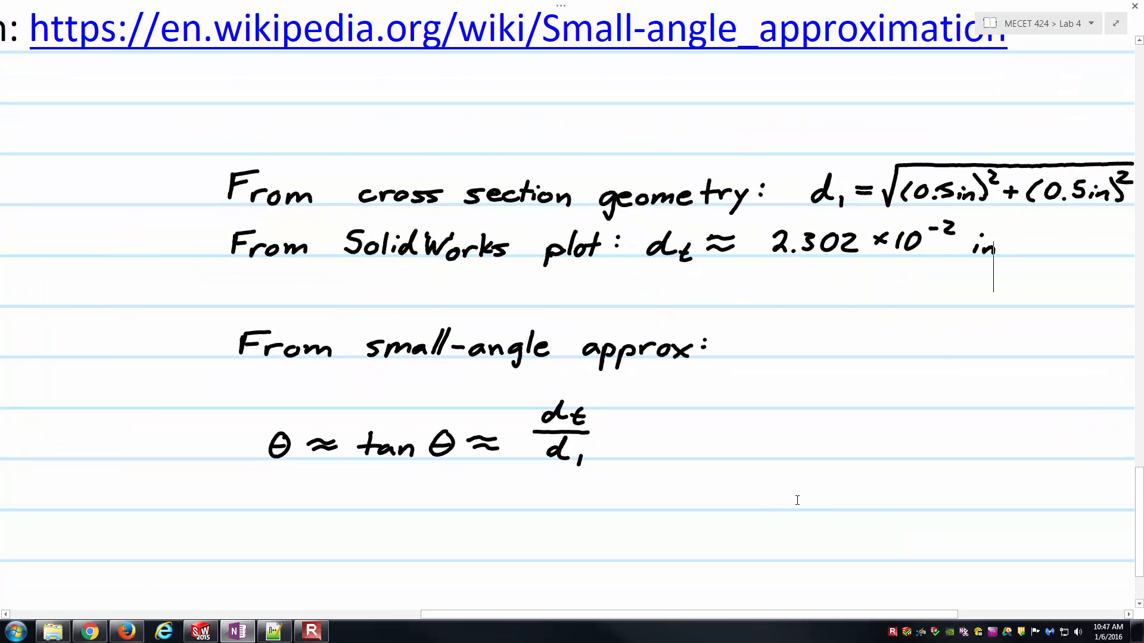
{"action": "left_click_drag", "start_coordinate": [672, 614], "coordinate": [749, 603]}
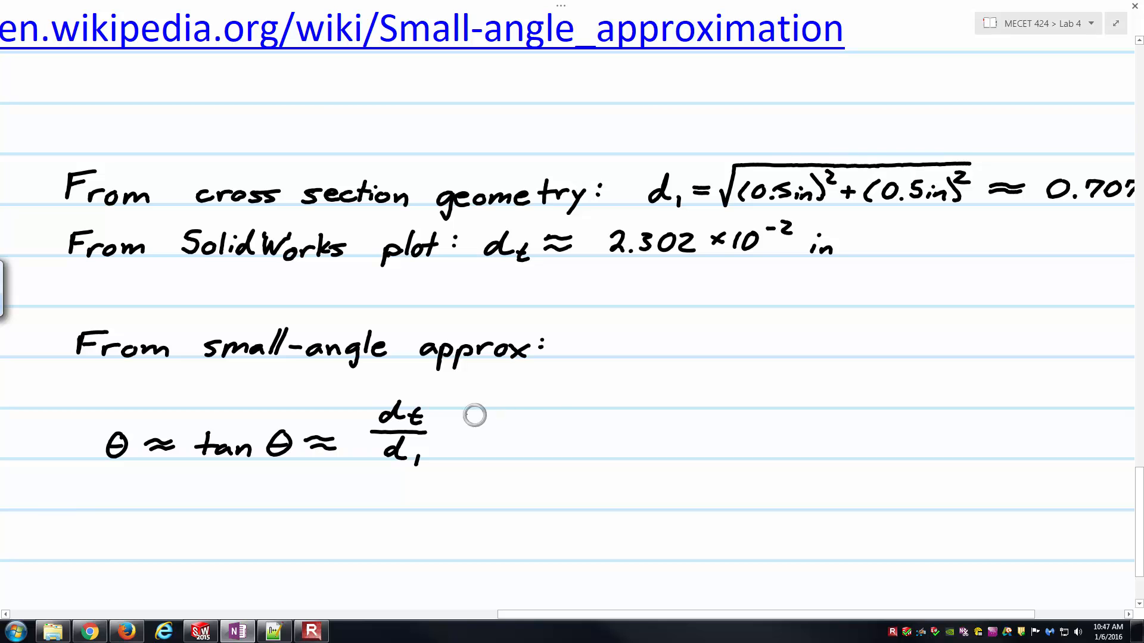
{"action": "mouse_move", "coordinate": [445, 434]}
{"action": "left_mouse_down"}
{"action": "mouse_move", "coordinate": [466, 442]}
{"action": "mouse_move", "coordinate": [552, 410]}
{"action": "mouse_move", "coordinate": [606, 423]}
{"action": "left_mouse_up"}
{"action": "left_click", "coordinate": [508, 425]}
{"action": "mouse_move", "coordinate": [606, 412]}
{"action": "left_mouse_down"}
{"action": "mouse_move", "coordinate": [594, 423]}
{"action": "mouse_move", "coordinate": [612, 421]}
{"action": "left_mouse_up"}
{"action": "mouse_move", "coordinate": [629, 408]}
{"action": "left_mouse_down"}
{"action": "mouse_move", "coordinate": [655, 401]}
{"action": "mouse_move", "coordinate": [674, 423]}
{"action": "mouse_move", "coordinate": [694, 422]}
{"action": "left_mouse_up"}
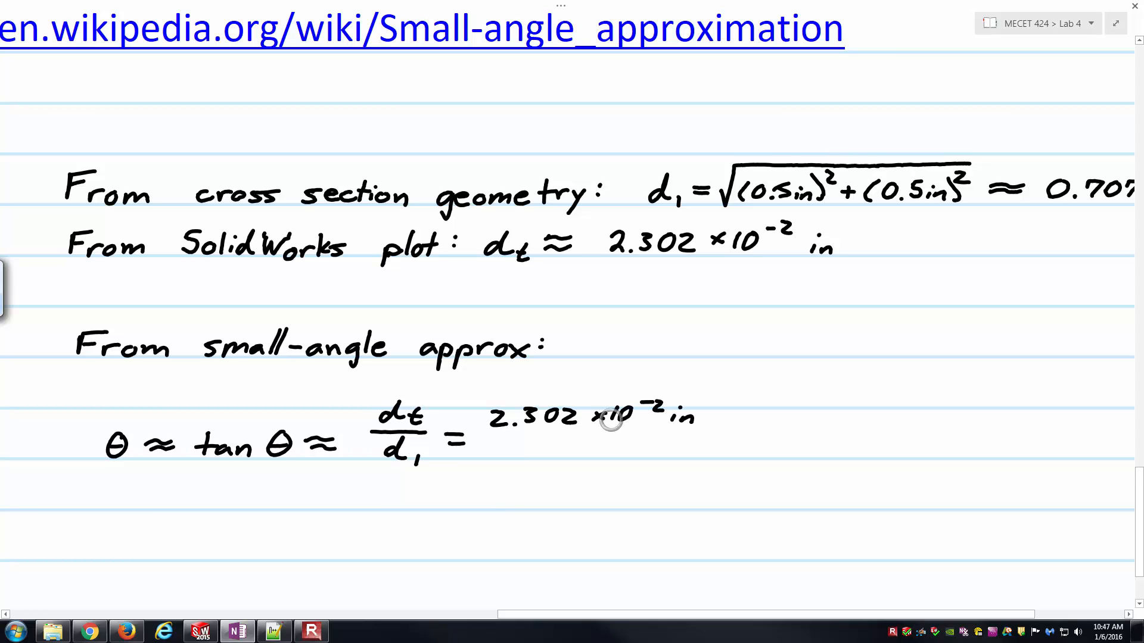
{"action": "left_click_drag", "start_coordinate": [488, 433], "coordinate": [696, 435]}
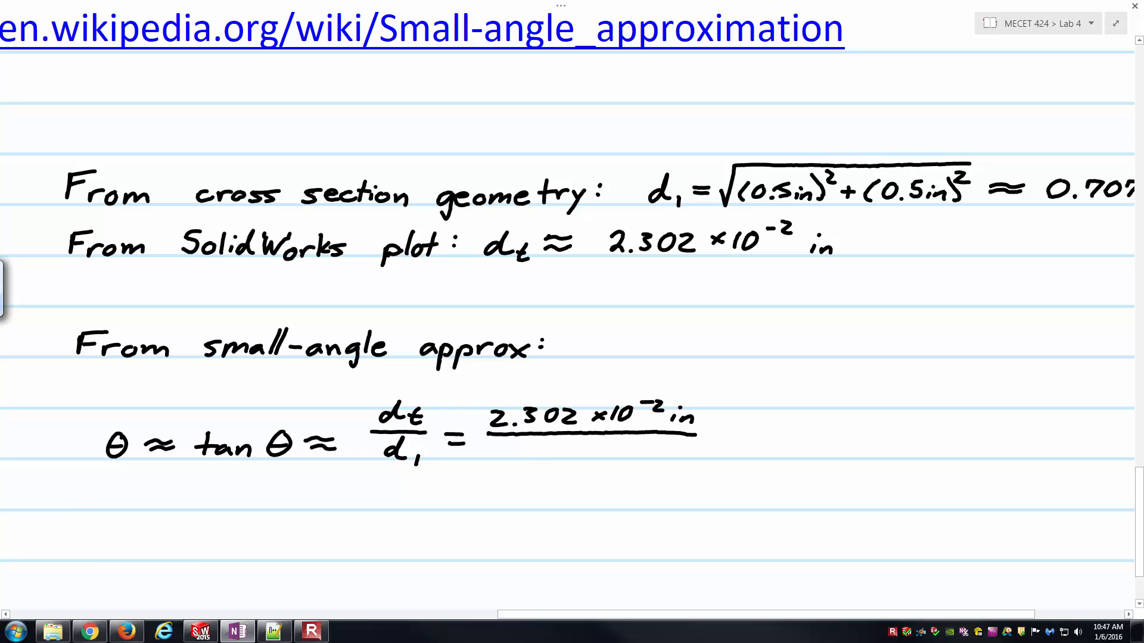
- Handwrite 0.707 in as the denominator, followed by the approximate result 0.032
{"action": "mouse_move", "coordinate": [532, 446]}
{"action": "left_mouse_down"}
{"action": "mouse_move", "coordinate": [522, 456]}
{"action": "mouse_move", "coordinate": [558, 458]}
{"action": "mouse_move", "coordinate": [578, 444]}
{"action": "mouse_move", "coordinate": [621, 458]}
{"action": "left_mouse_up"}
{"action": "left_click", "coordinate": [542, 456]}
{"action": "left_click_drag", "start_coordinate": [623, 454], "coordinate": [634, 458]}
{"action": "left_click_drag", "start_coordinate": [722, 439], "coordinate": [758, 434]}
{"action": "left_click_drag", "start_coordinate": [721, 447], "coordinate": [758, 440]}
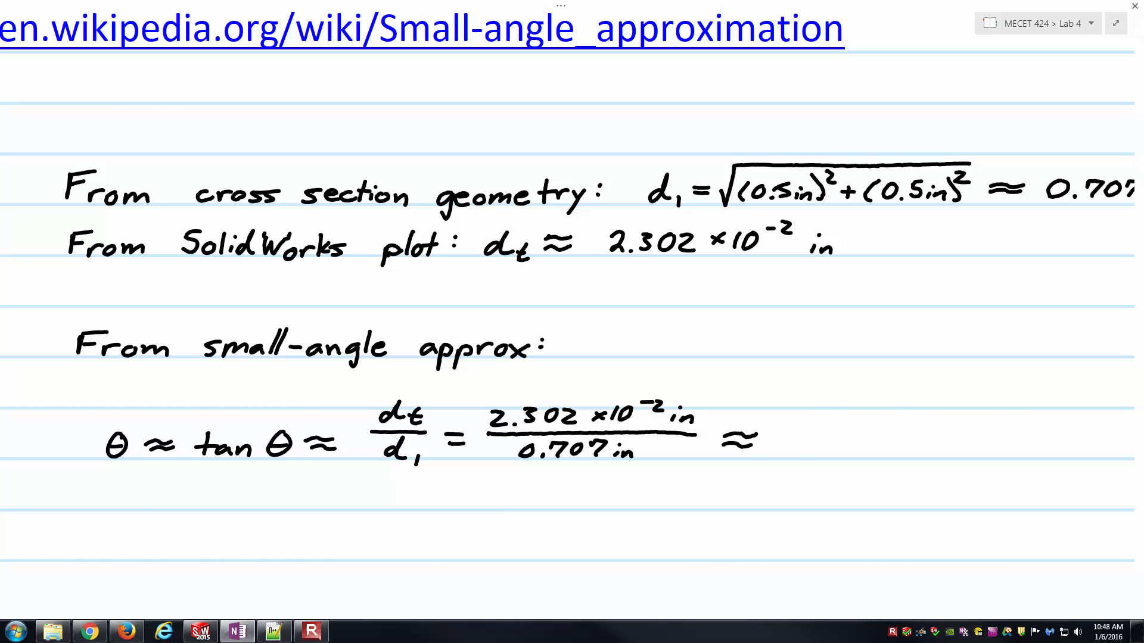
{"action": "left_click_drag", "start_coordinate": [791, 434], "coordinate": [876, 454]}
{"action": "left_click", "coordinate": [893, 438]}
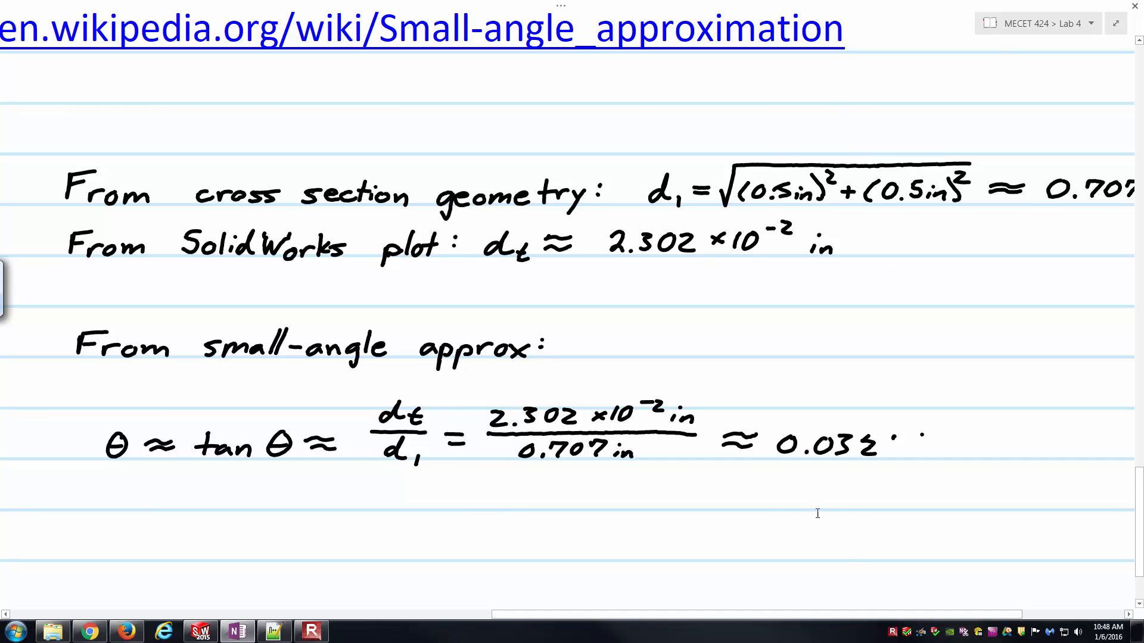
- Leave the full-page view, erase the misshapen last digit and stray marks after 0.03, and reselect the black pen
{"action": "left_click", "coordinate": [1116, 23]}
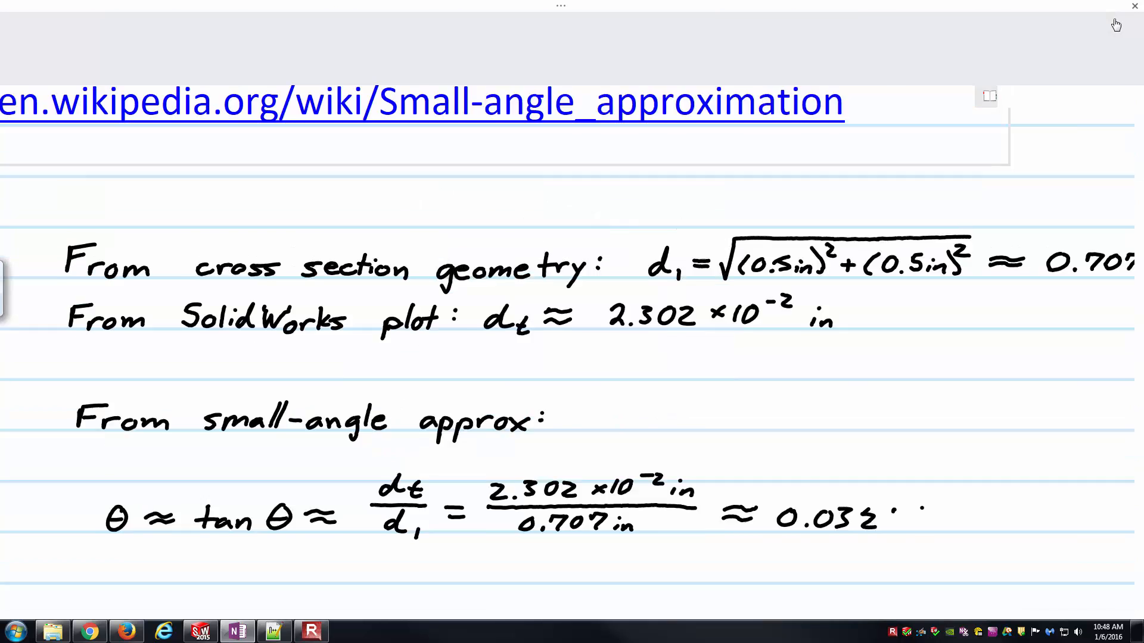
{"action": "left_click", "coordinate": [133, 22]}
{"action": "left_click", "coordinate": [94, 52]}
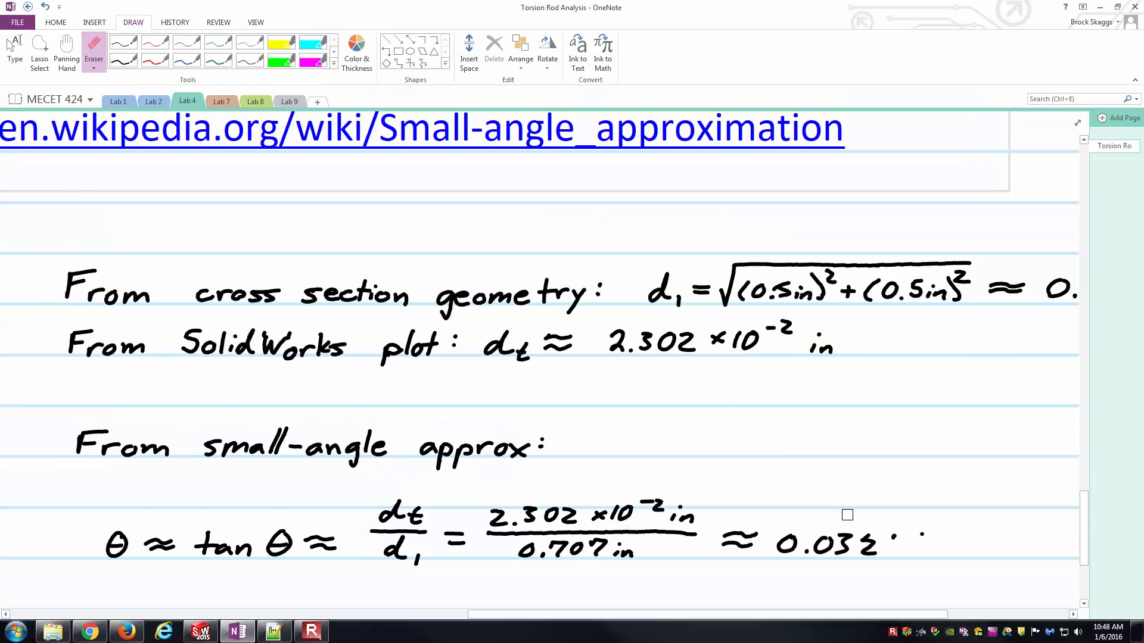
{"action": "scroll", "coordinate": [922, 378], "scroll_direction": "down", "scroll_amount": 3}
{"action": "mouse_move", "coordinate": [922, 378]}
{"action": "left_mouse_down"}
{"action": "mouse_move", "coordinate": [919, 332]}
{"action": "mouse_move", "coordinate": [868, 332]}
{"action": "mouse_move", "coordinate": [868, 349]}
{"action": "left_mouse_up"}
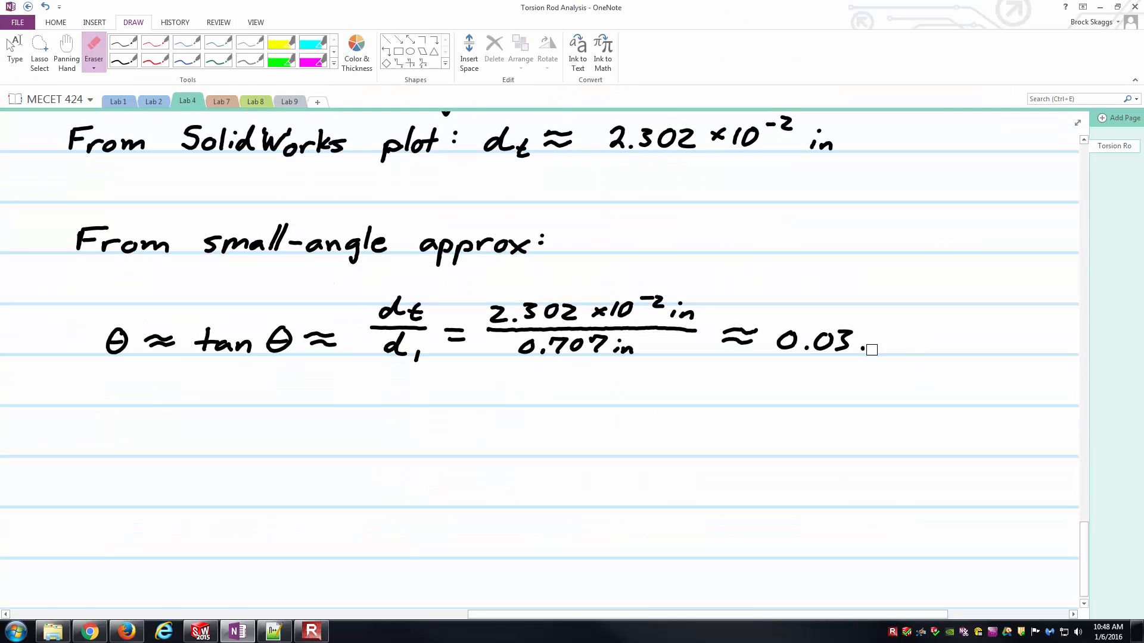
{"action": "key", "text": "Escape"}
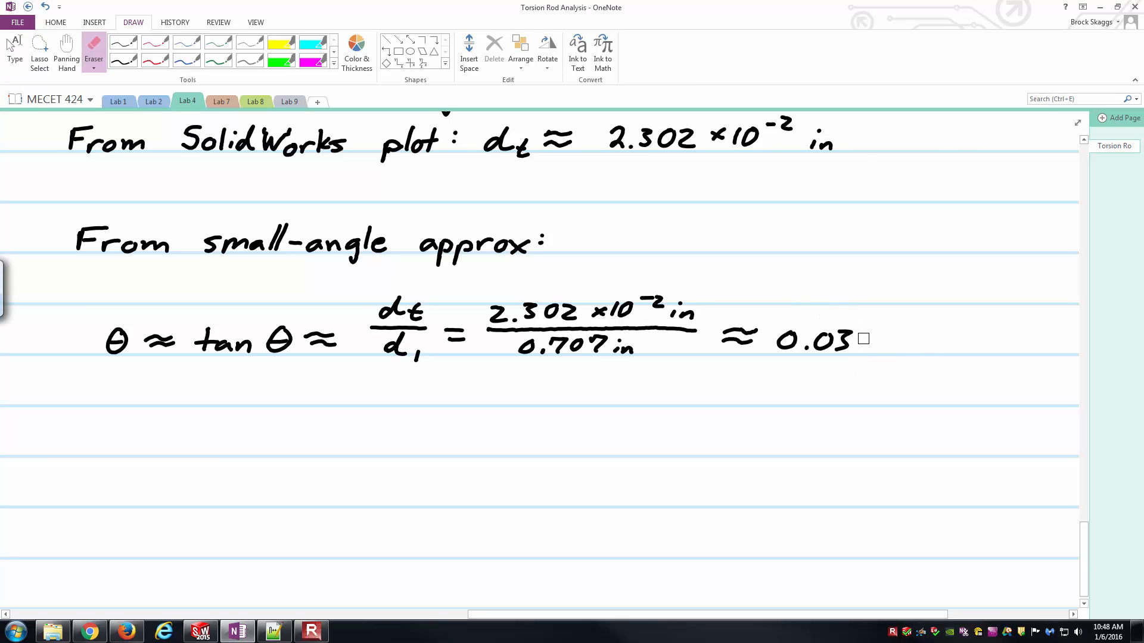
{"action": "left_click", "coordinate": [123, 42]}
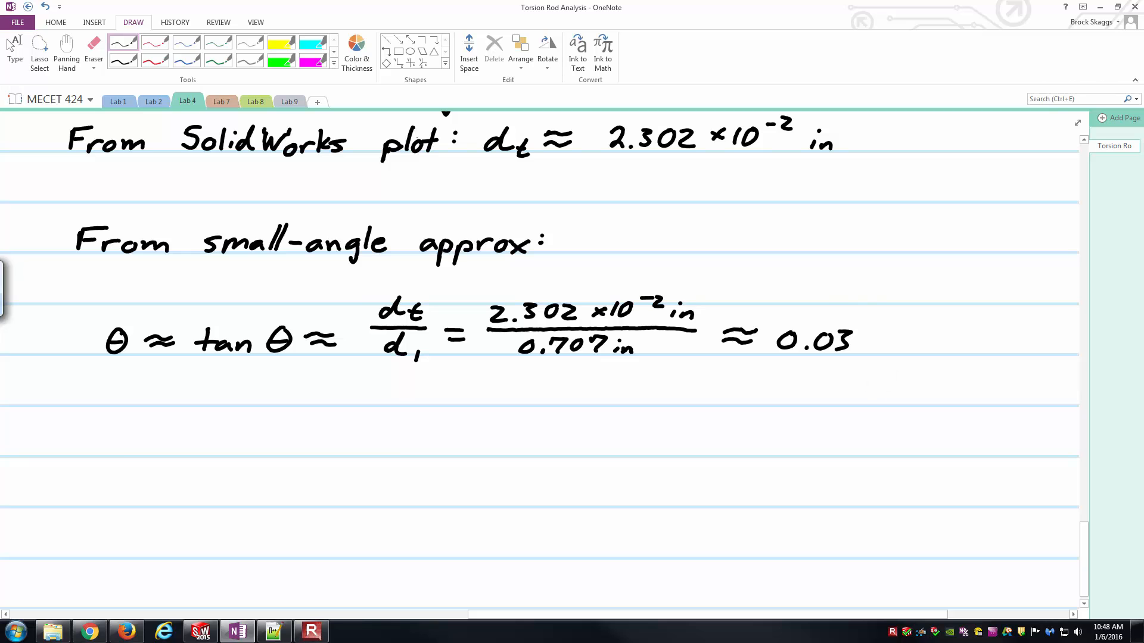
- Complete the small-angle result as 0.033 rad by handwriting the missing last digit 3 and the unit rad
{"action": "left_click_drag", "start_coordinate": [859, 334], "coordinate": [858, 351]}
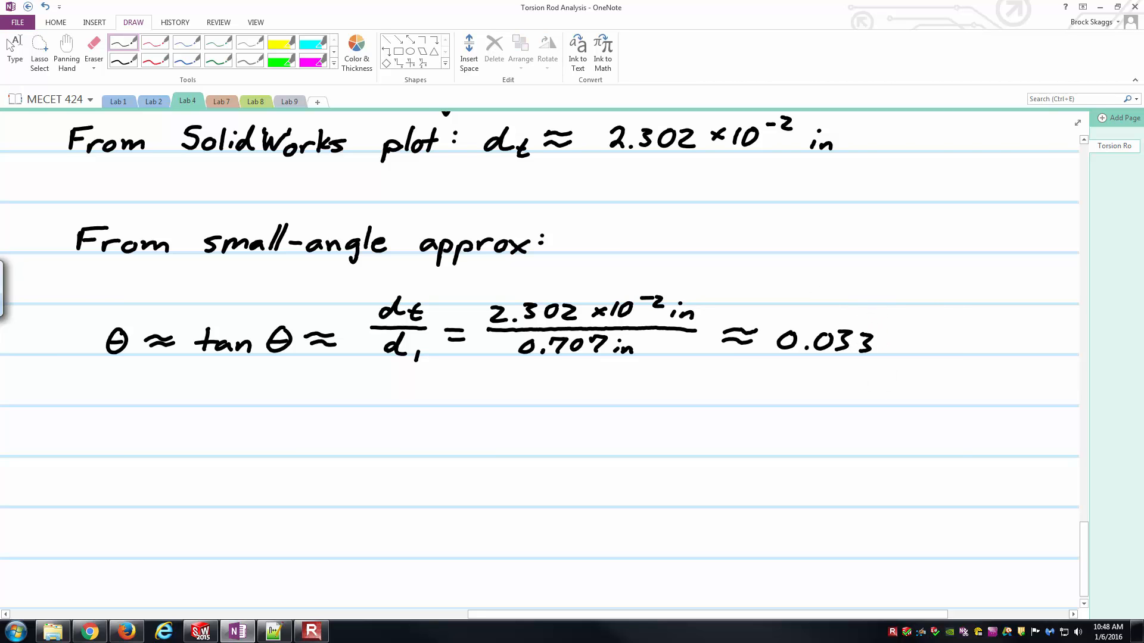
{"action": "left_click_drag", "start_coordinate": [887, 344], "coordinate": [915, 353]}
{"action": "left_click_drag", "start_coordinate": [918, 353], "coordinate": [944, 352]}
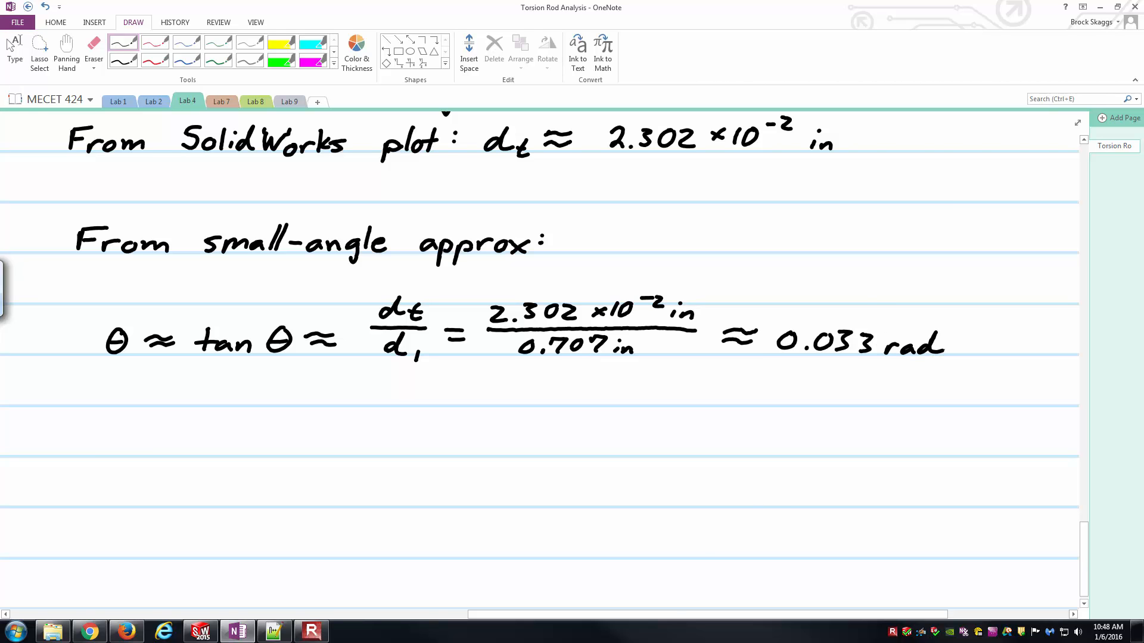
- Handwrite an arrow after 0.033 rad, followed by the equivalent angle 1.87°
{"action": "left_click_drag", "start_coordinate": [762, 620], "coordinate": [766, 621]}
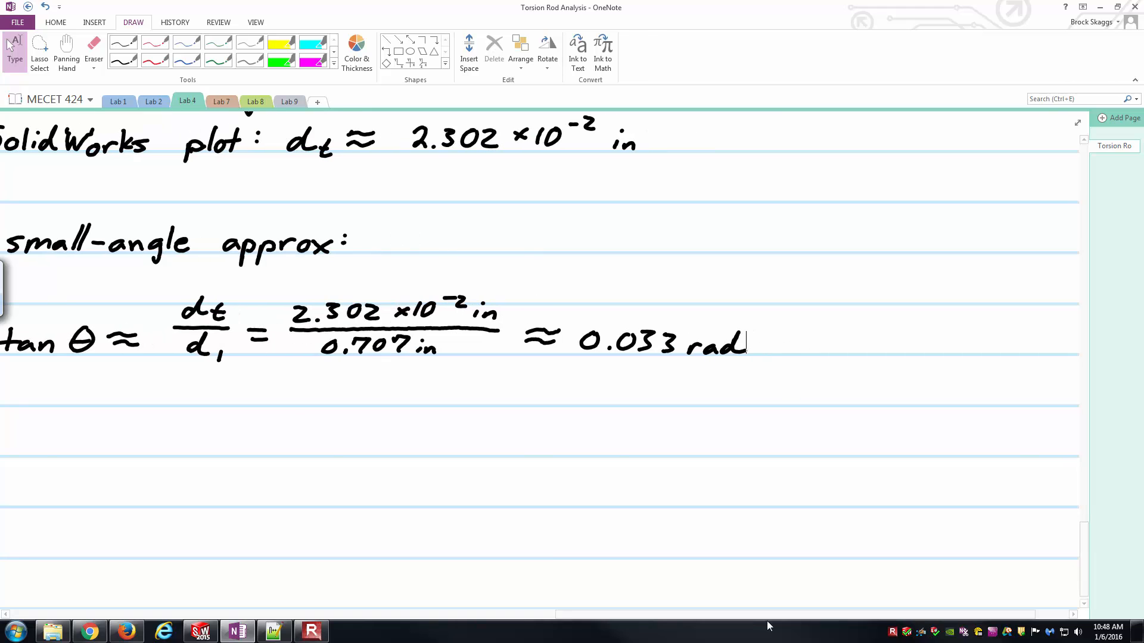
{"action": "left_click_drag", "start_coordinate": [763, 340], "coordinate": [800, 344]}
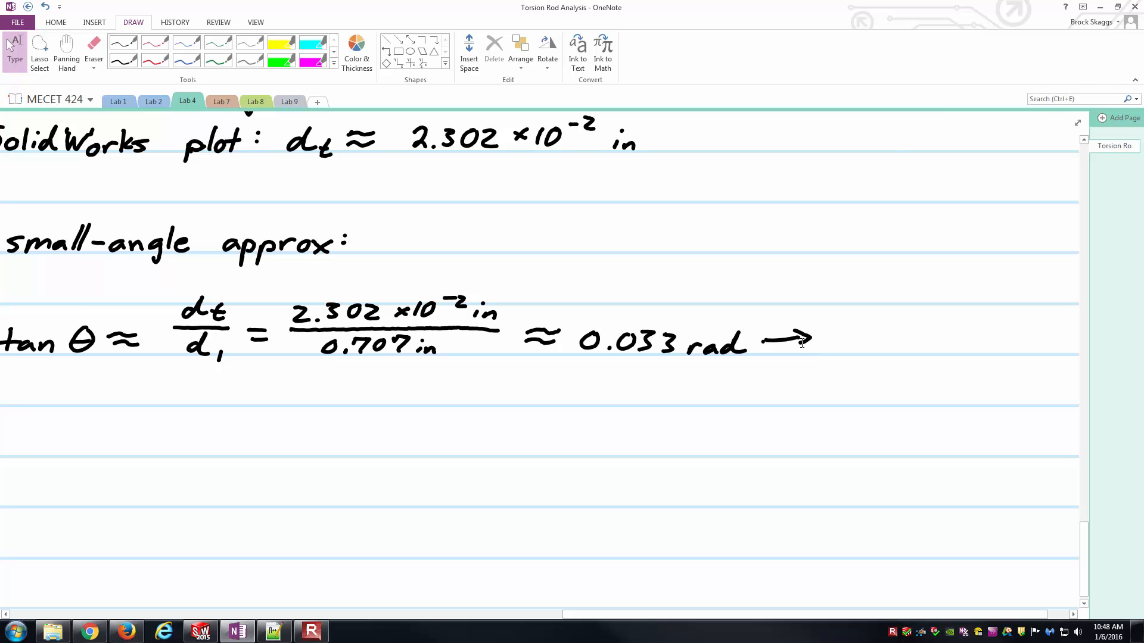
{"action": "mouse_move", "coordinate": [851, 336]}
{"action": "left_mouse_down"}
{"action": "mouse_move", "coordinate": [855, 352]}
{"action": "mouse_move", "coordinate": [912, 329]}
{"action": "mouse_move", "coordinate": [907, 352]}
{"action": "left_mouse_up"}
{"action": "left_click", "coordinate": [865, 351]}
{"action": "left_click_drag", "start_coordinate": [927, 325], "coordinate": [927, 325]}
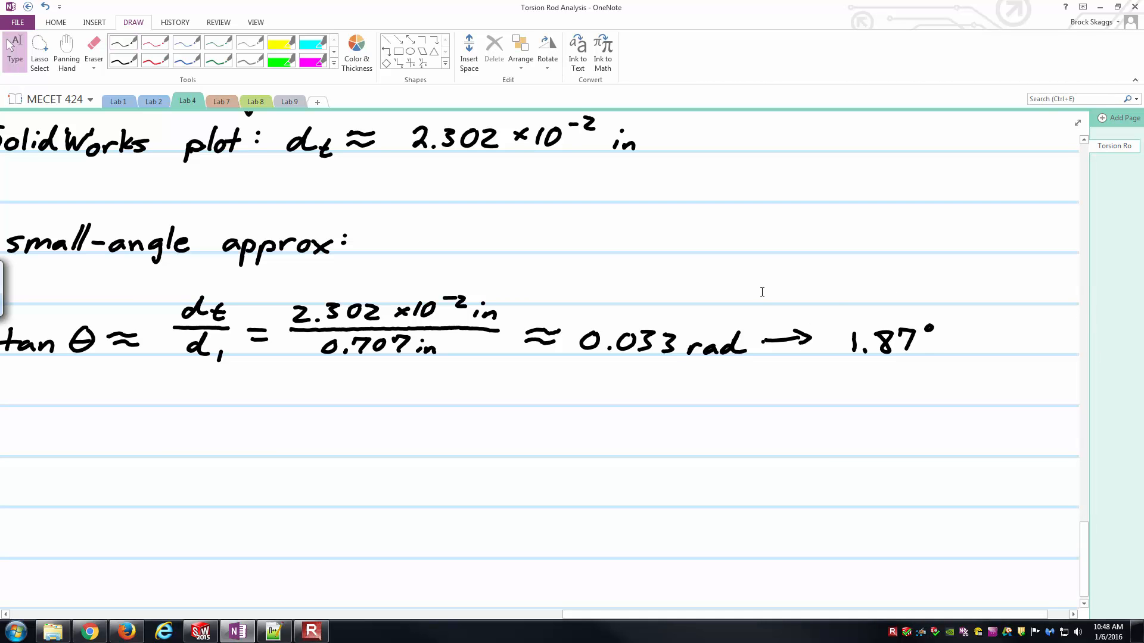
- Compare the small-angle result with the hand-calculated angle of twist, and switch to SOLIDWORKS to show the rod in the Isometric view
{"action": "scroll", "coordinate": [641, 438], "scroll_direction": "down", "scroll_amount": 4, "text": "ctrl"}
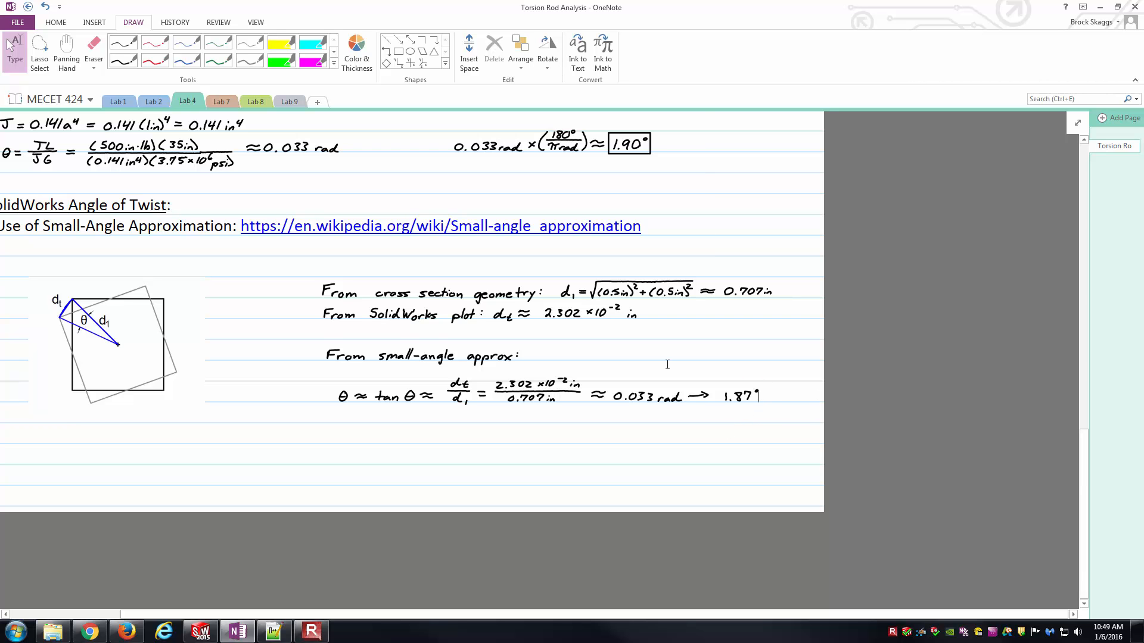
{"action": "left_click_drag", "start_coordinate": [476, 615], "coordinate": [395, 621]}
{"action": "scroll", "coordinate": [474, 541], "scroll_direction": "up", "scroll_amount": 2}
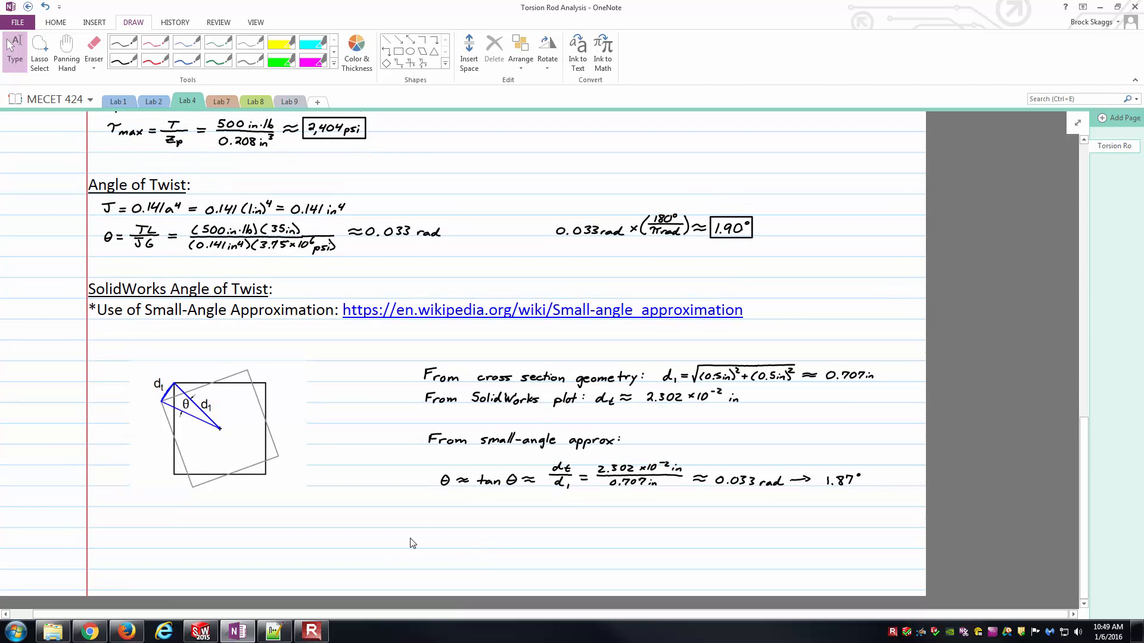
{"action": "scroll", "coordinate": [377, 556], "scroll_direction": "up", "scroll_amount": 2}
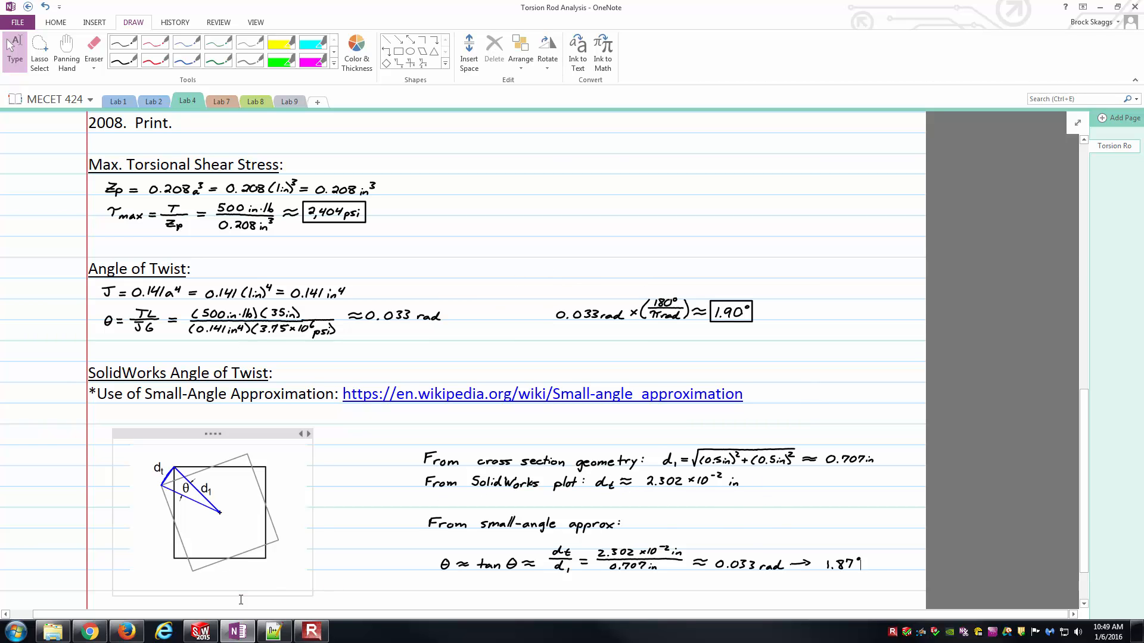
{"action": "left_click", "coordinate": [203, 631]}
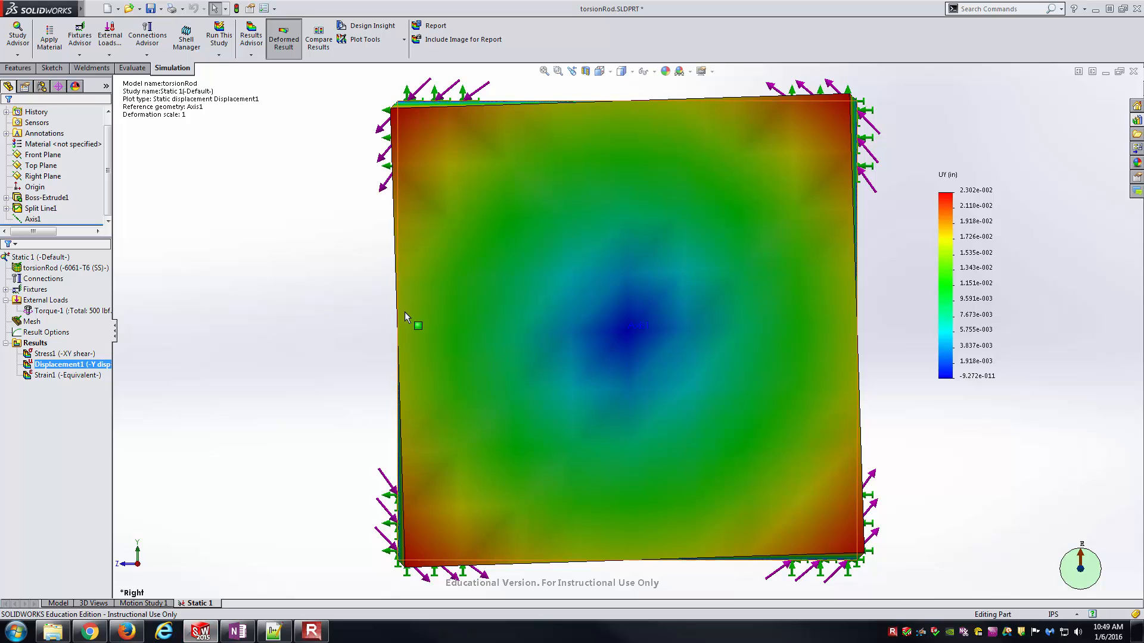
{"action": "key", "text": "ctrl+7"}
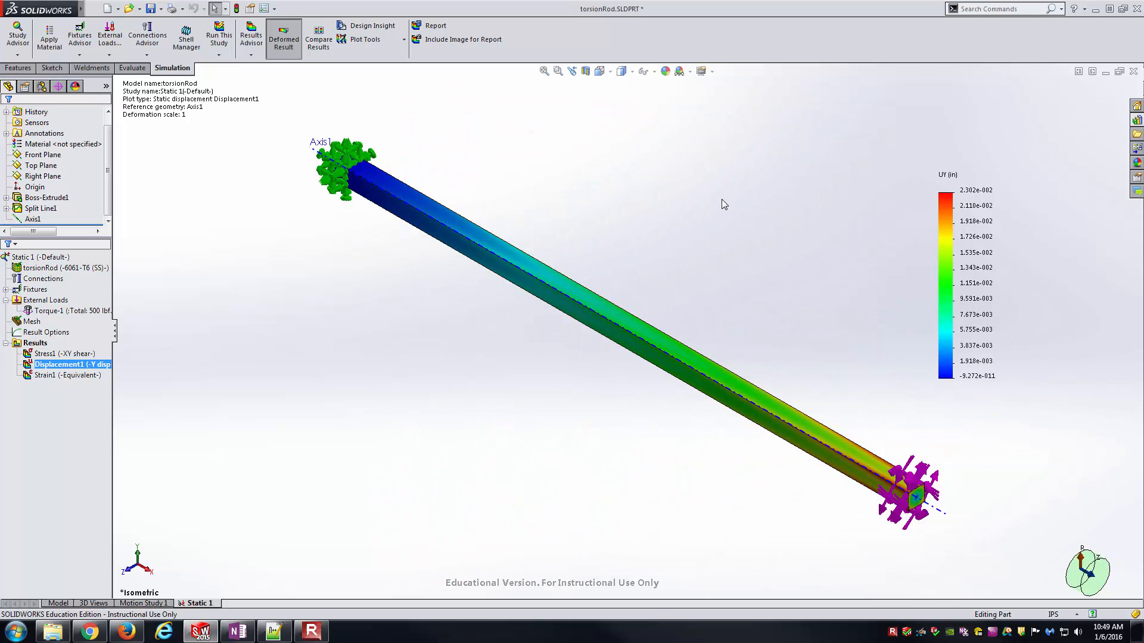